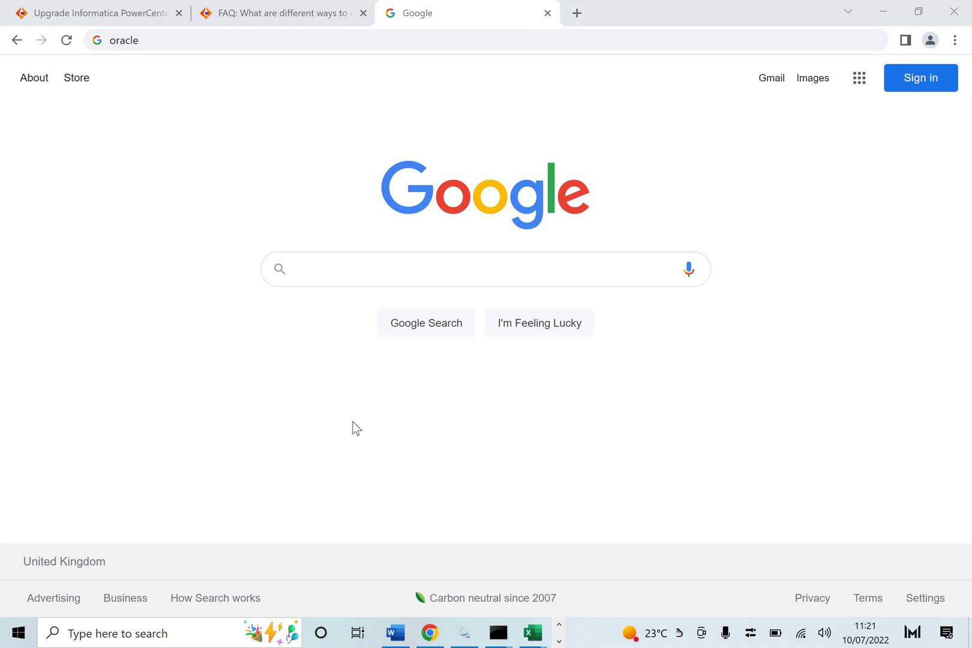
Search Google for 'oracle edelivery'
click(285, 43)
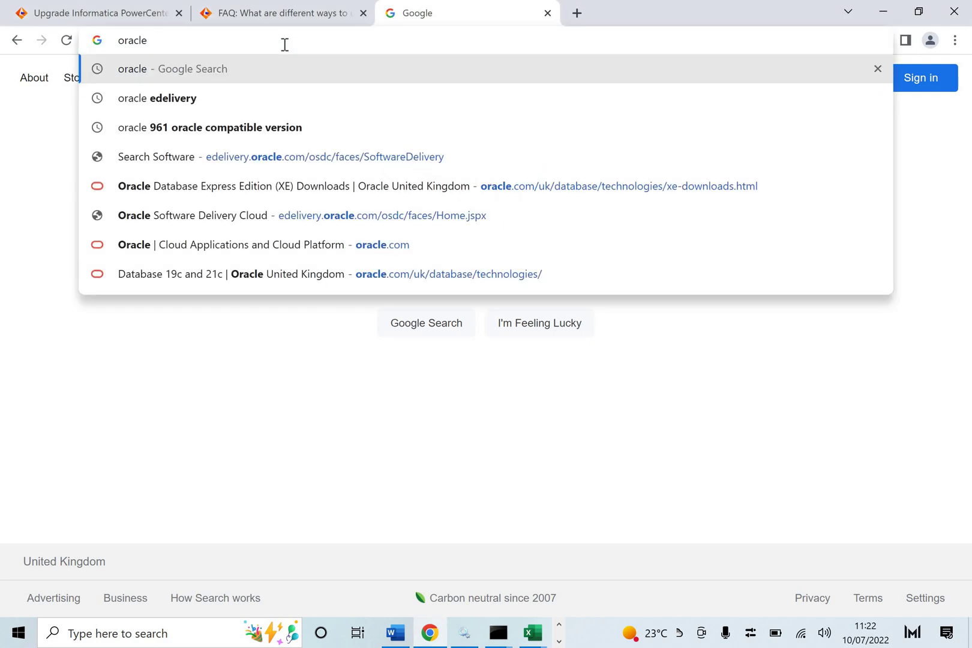
text(edelivery)
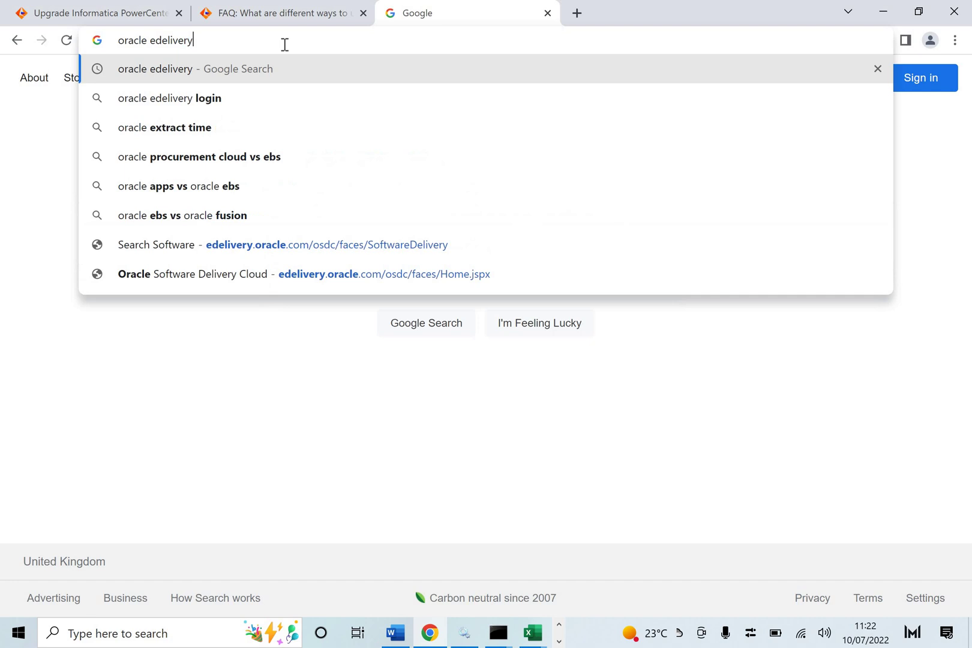
key(Return)
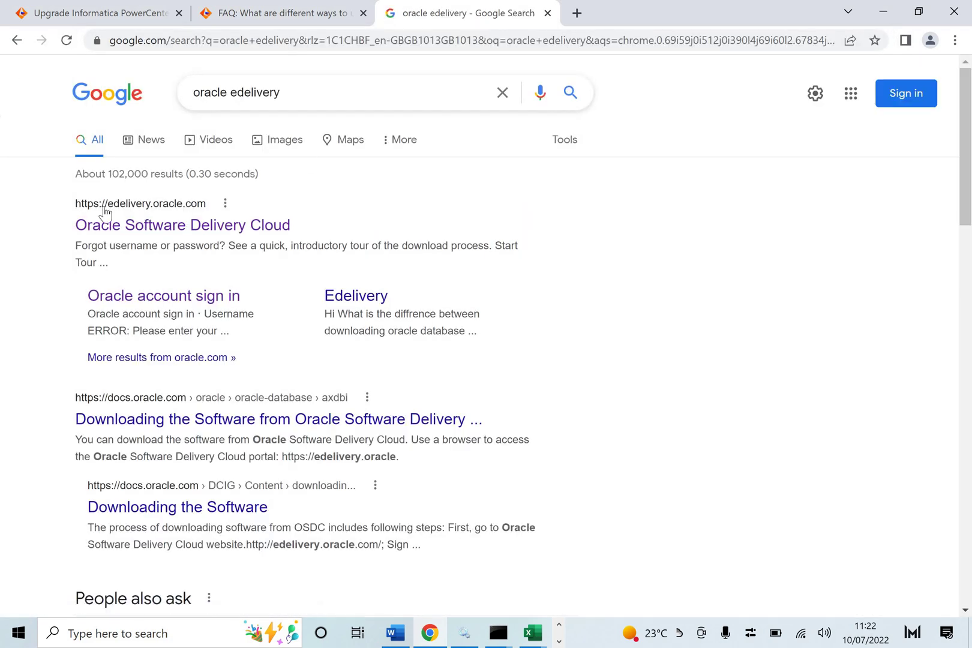
Go to Oracle Software Delivery Cloud from the results and sign in
click(225, 231)
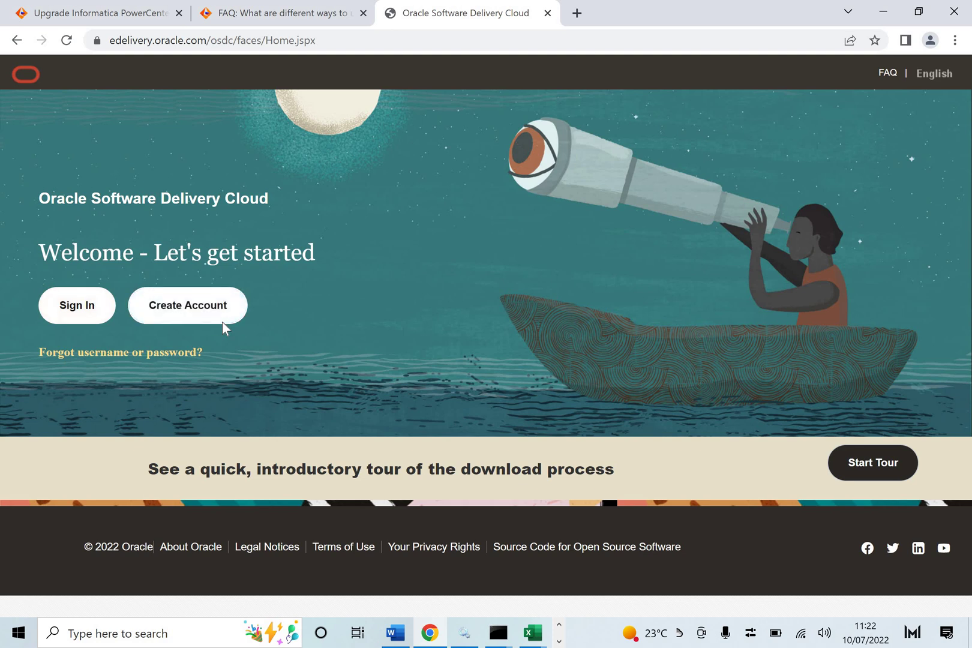
click(74, 311)
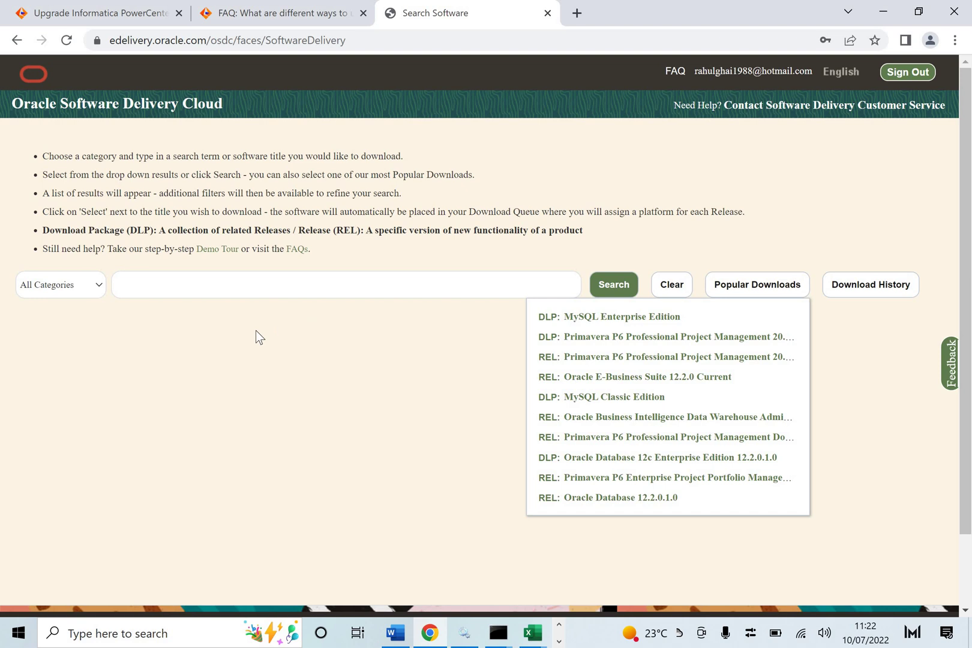
Search 'informatica', queue the Informatica PowerCenter 11.1.1.7.0 release, and view the queue
click(281, 291)
text(infromatica)
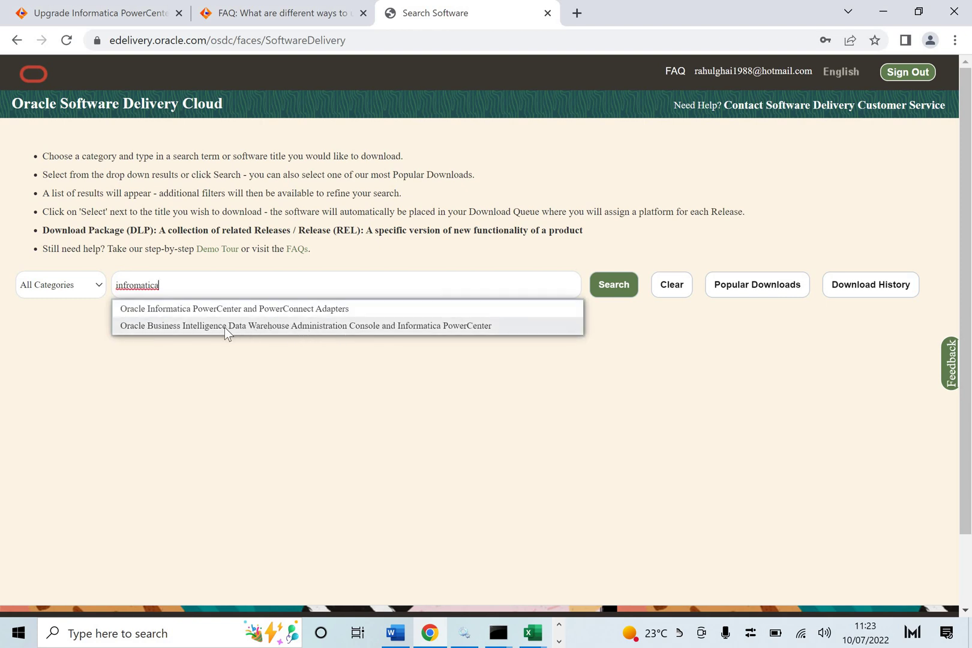
click(446, 327)
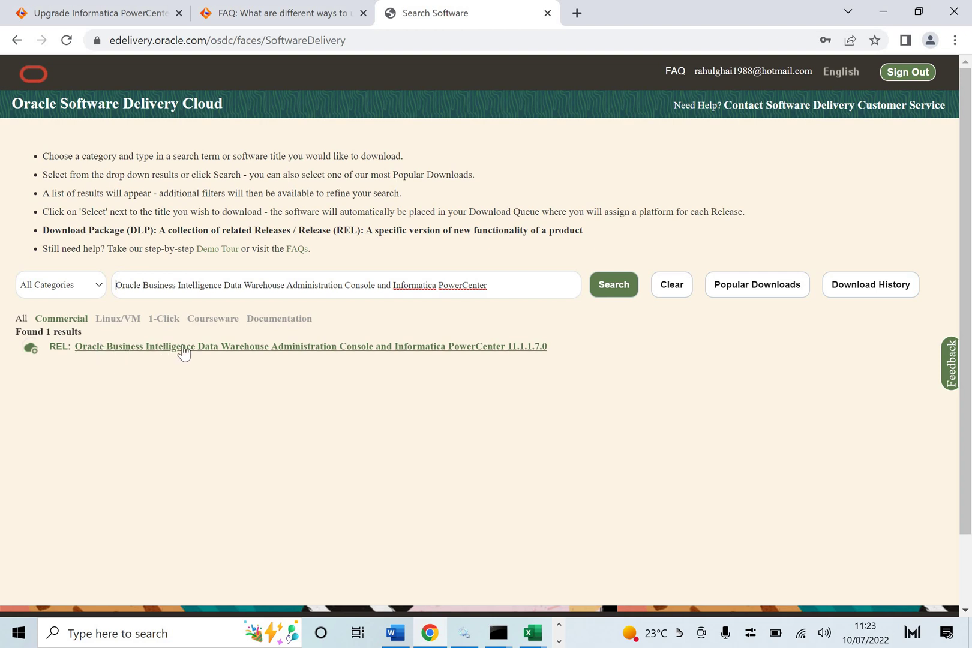
click(184, 353)
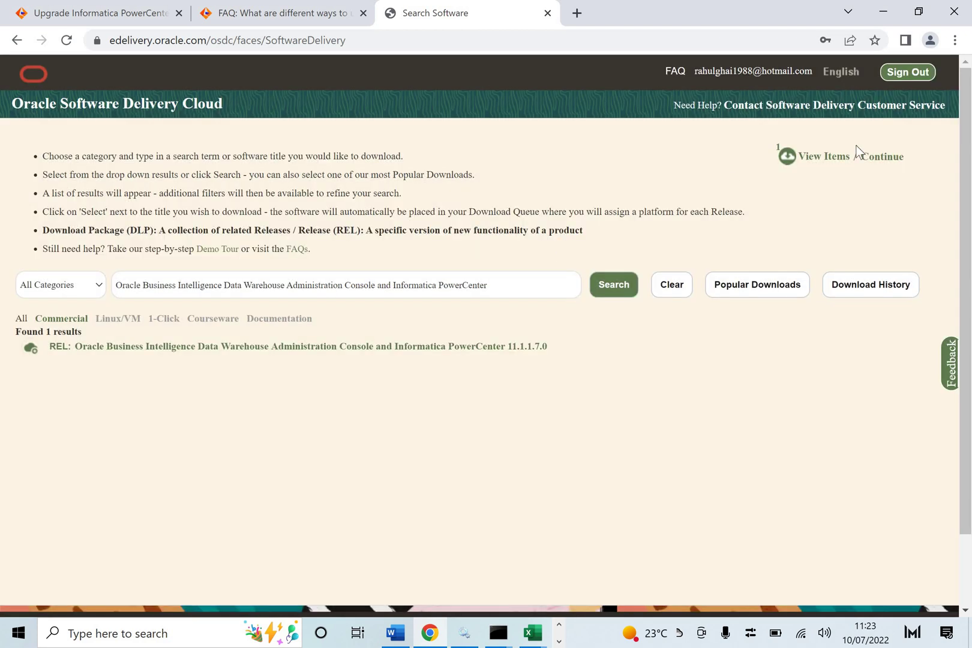
click(818, 161)
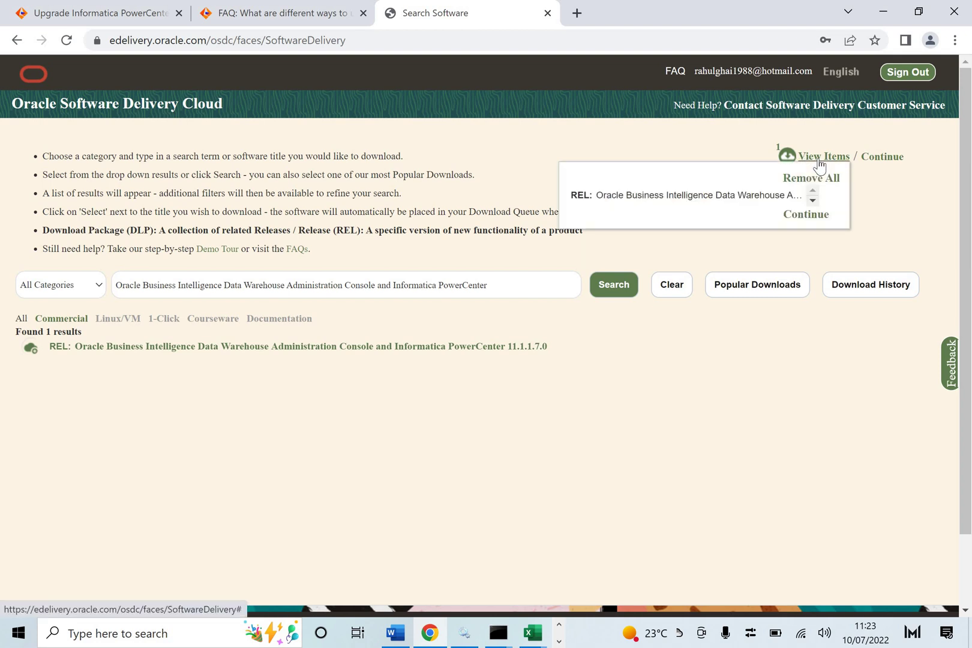
Set the queued release's platform to Microsoft Windows x64 (64-bit)
click(807, 216)
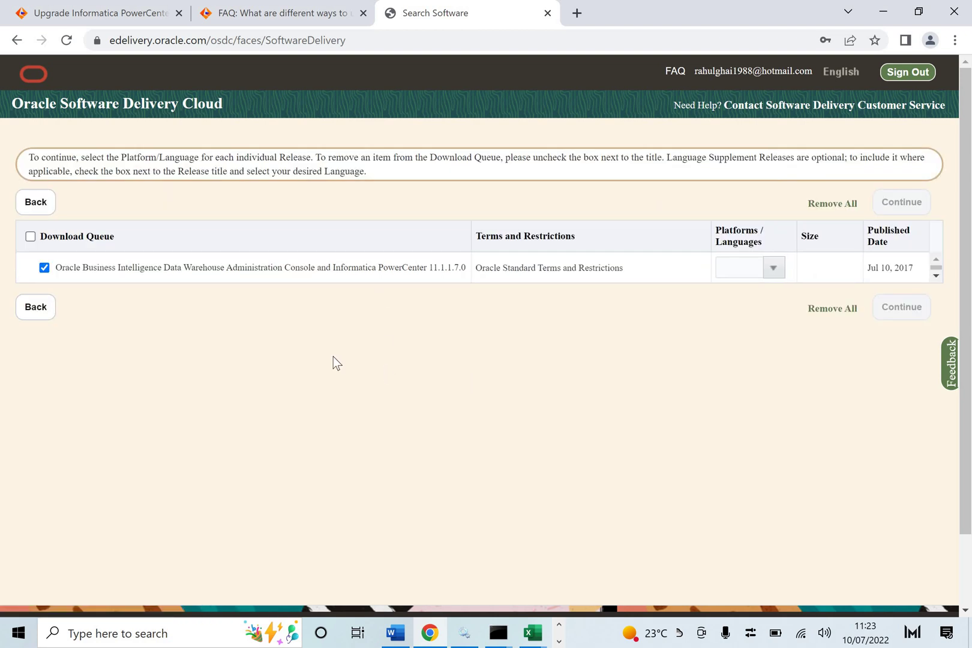
click(773, 270)
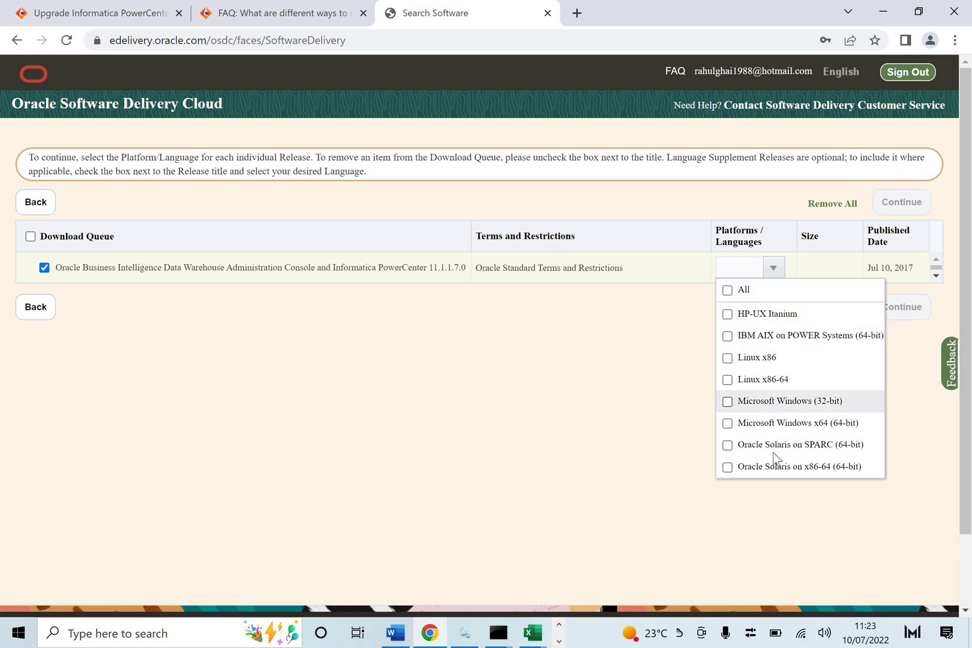
click(728, 423)
click(659, 397)
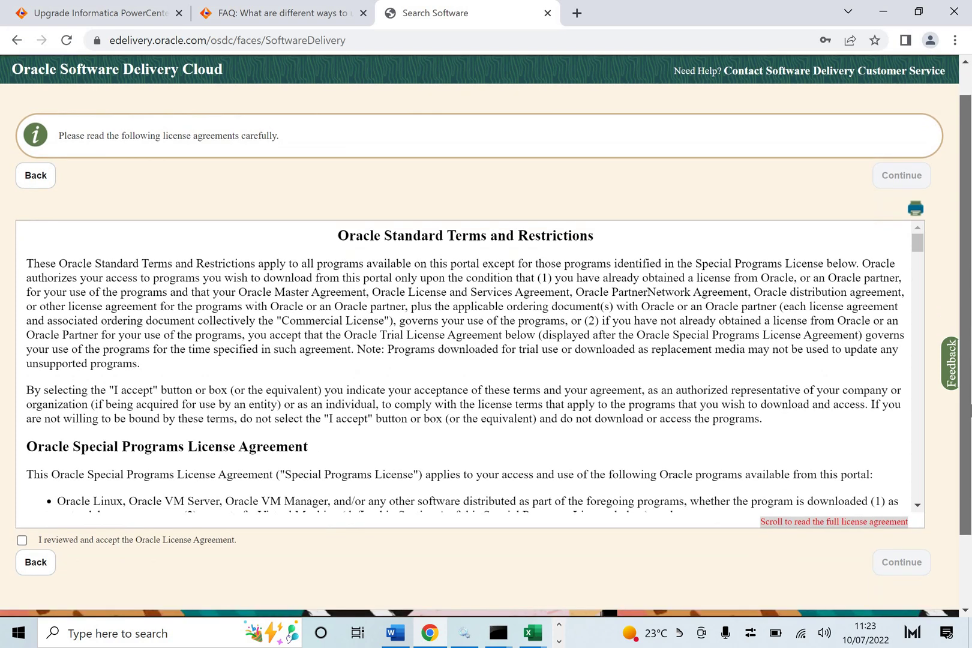
Accept the Oracle License Agreement and continue to the downloadable files
scroll(303, 473, down, 3)
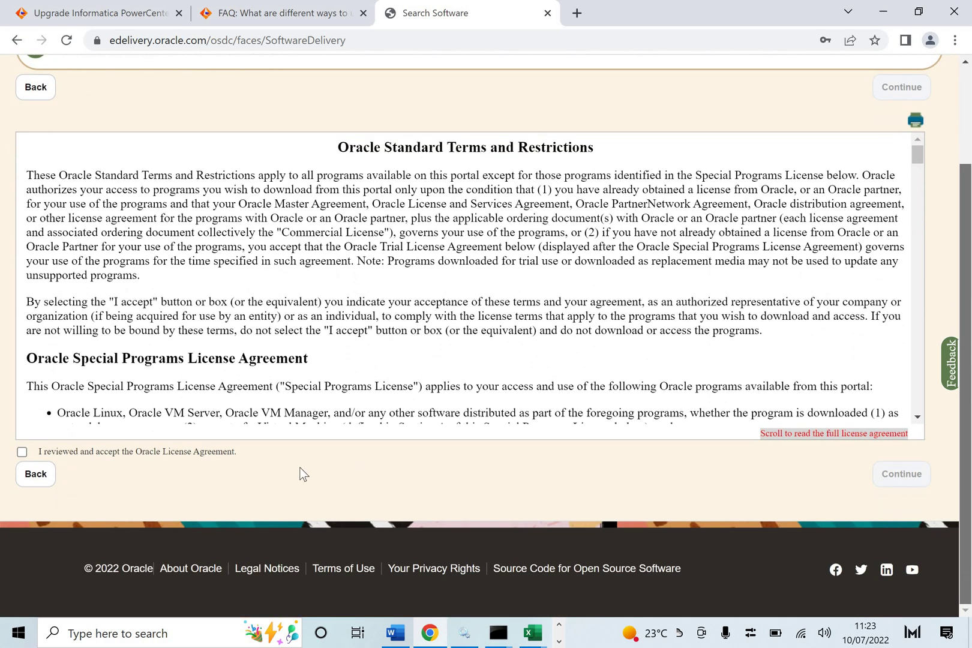
click(22, 452)
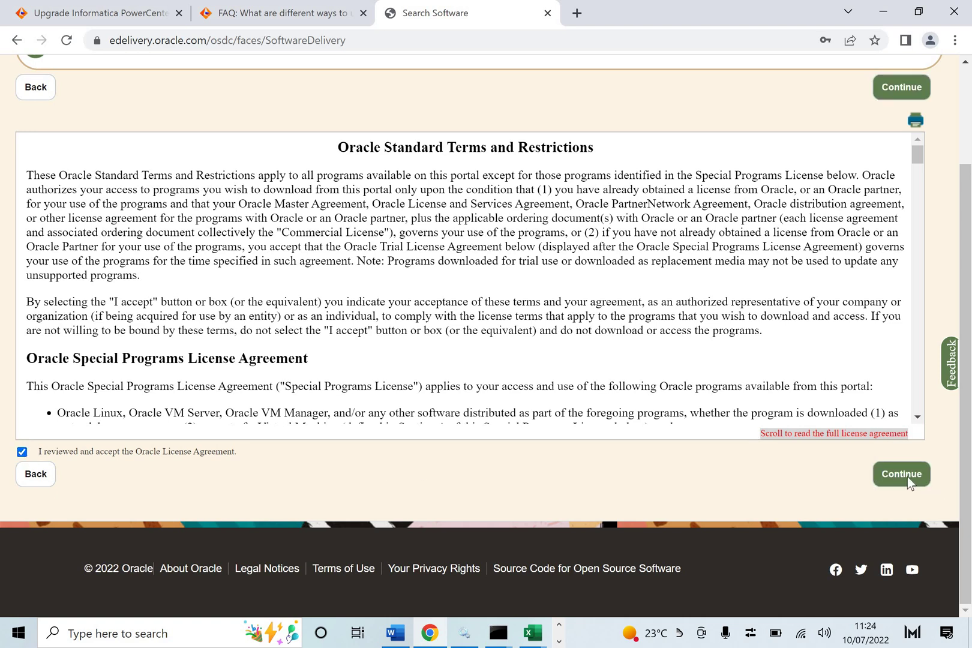
click(907, 476)
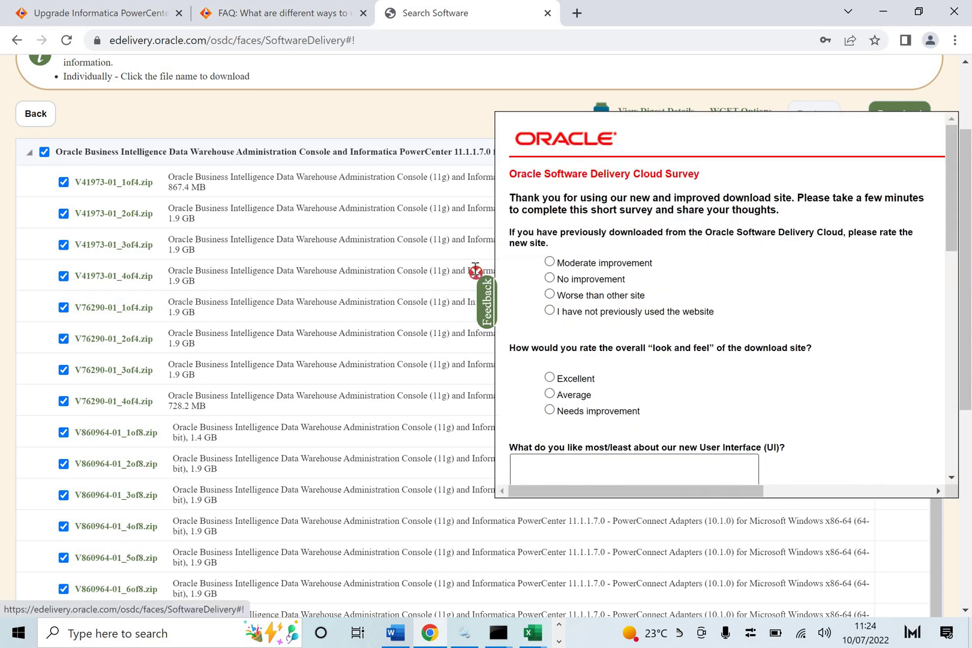
Dismiss the feedback survey and scroll through the 20 files totalling 58.1 GB
click(476, 272)
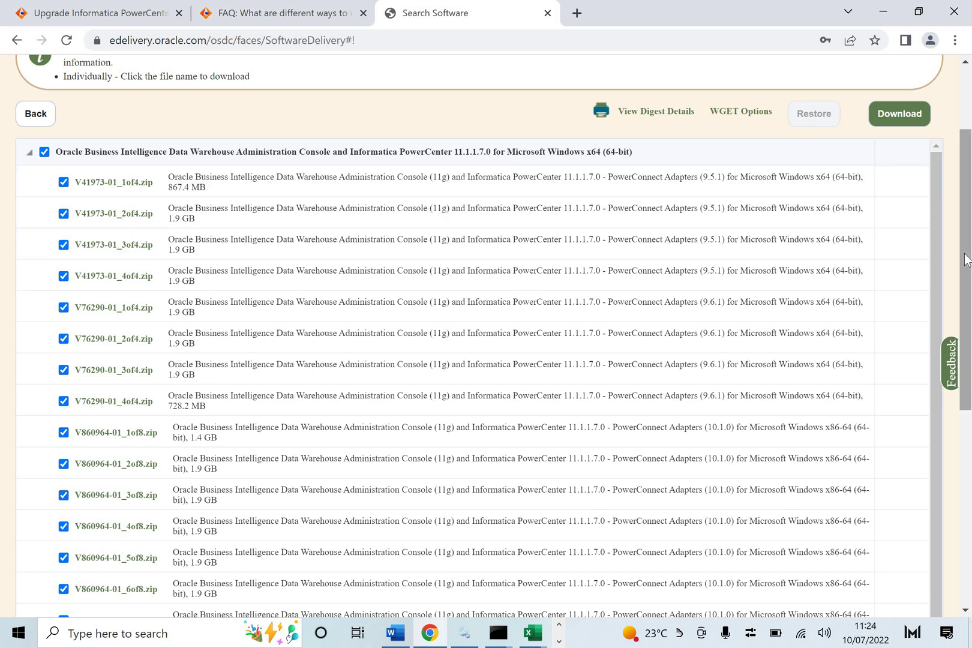
scroll(967, 343, down, 5)
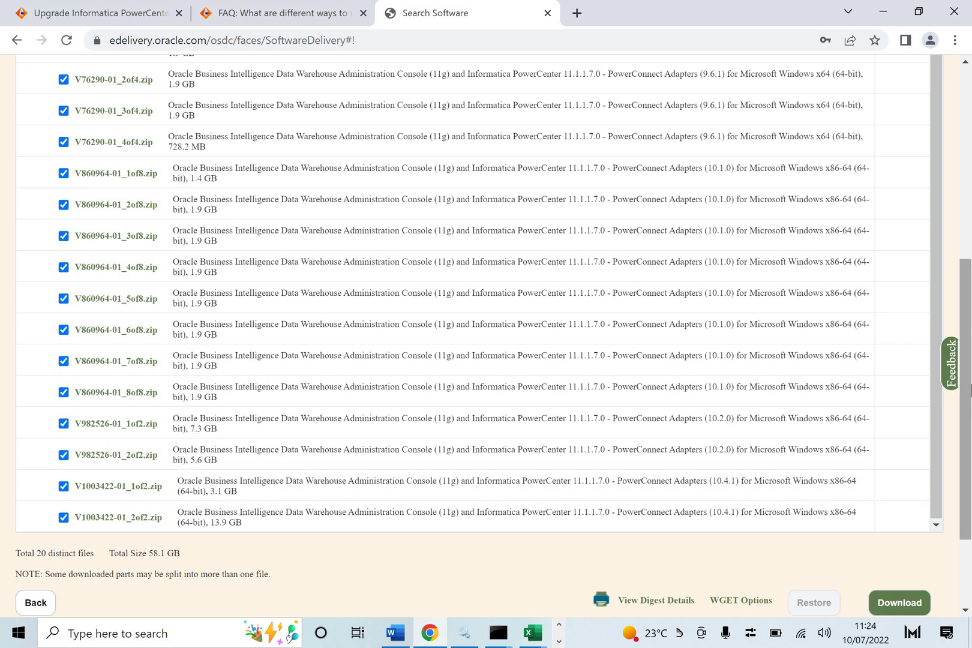
scroll(967, 416, up, 3)
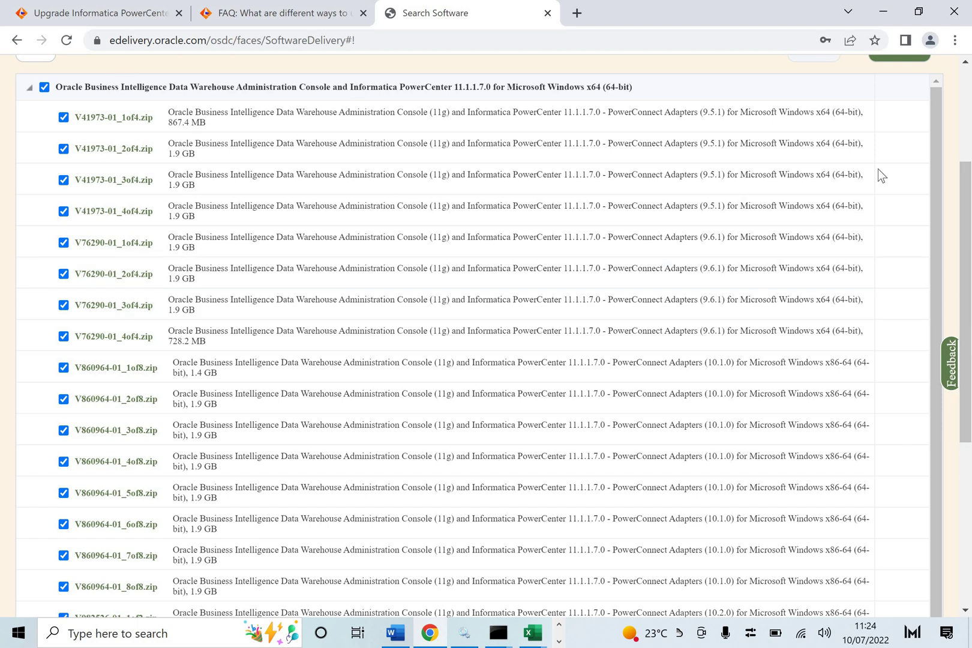
Try selecting the V41973-01 parts, then clear every file selection
scroll(66, 171, up, 4)
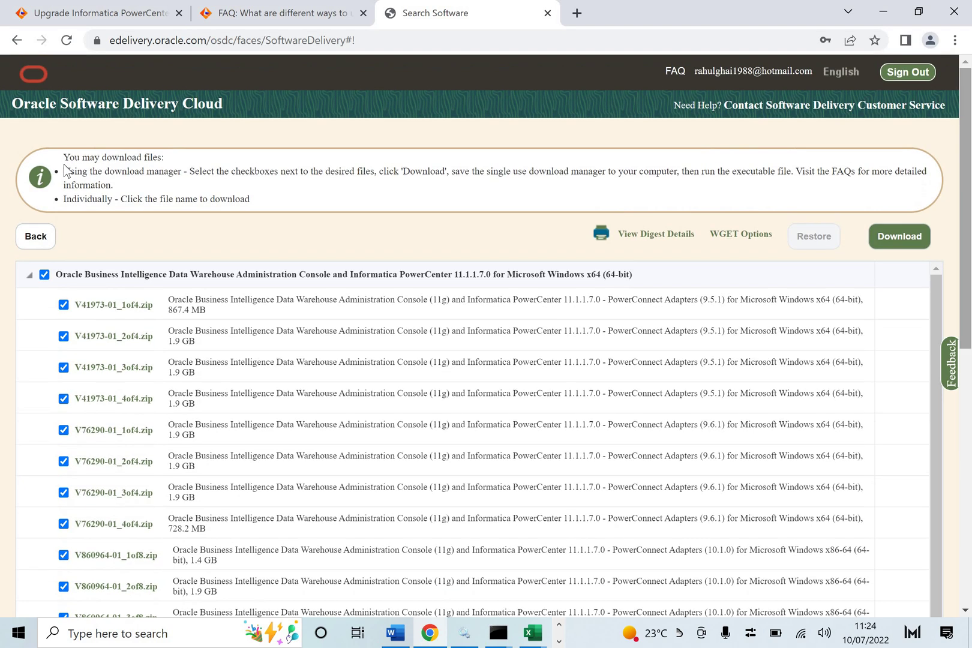
click(45, 274)
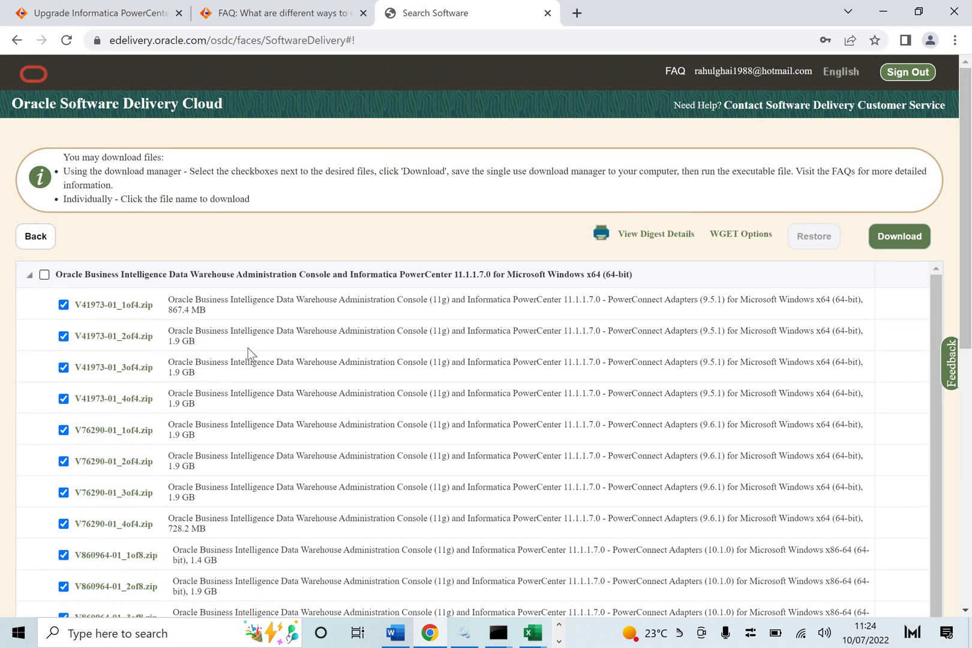
drag(968, 255, 969, 306)
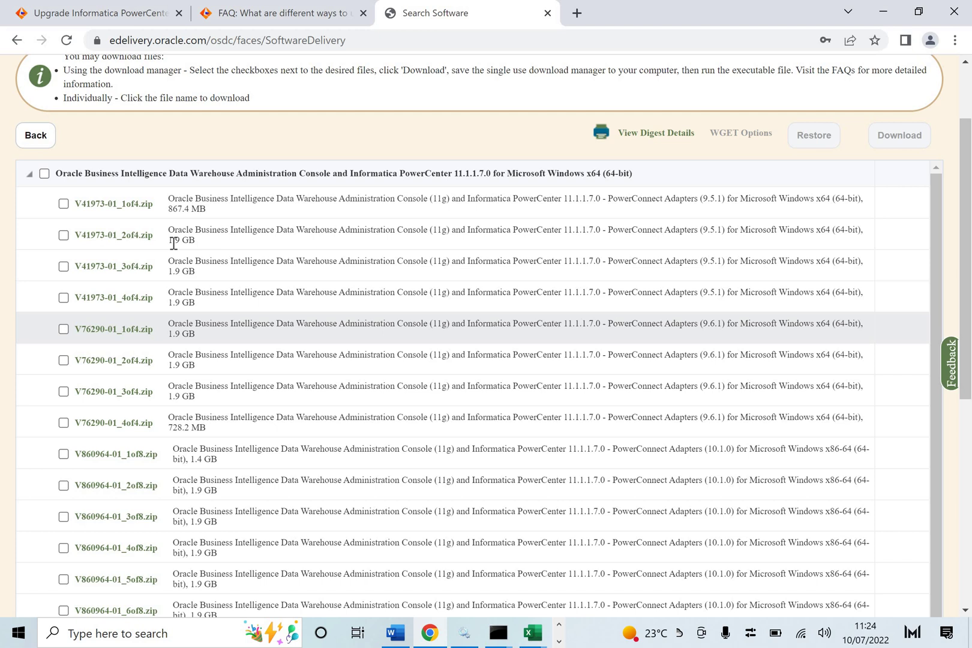
click(63, 203)
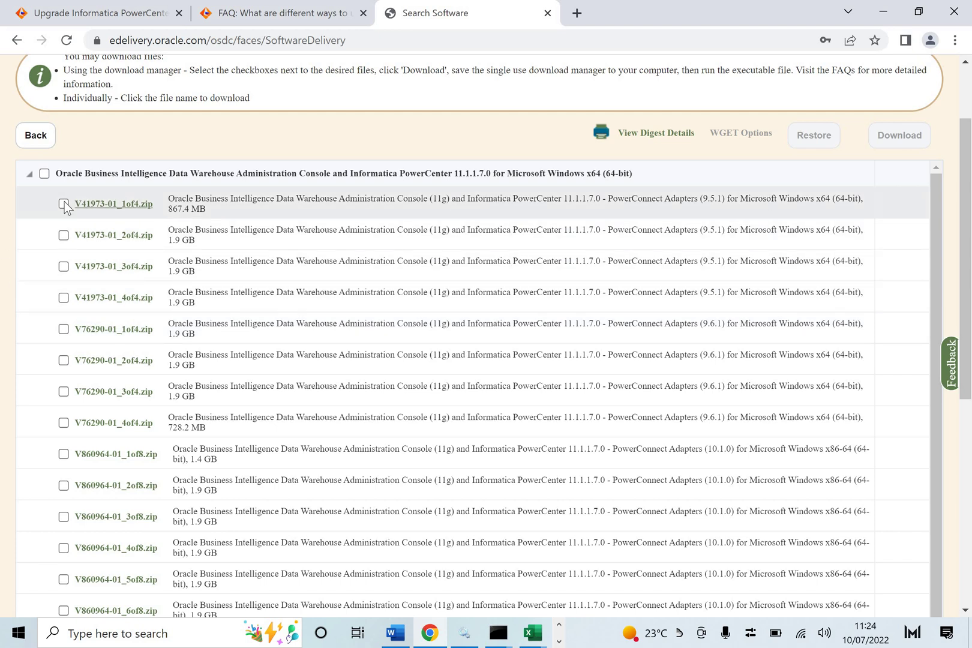
click(63, 235)
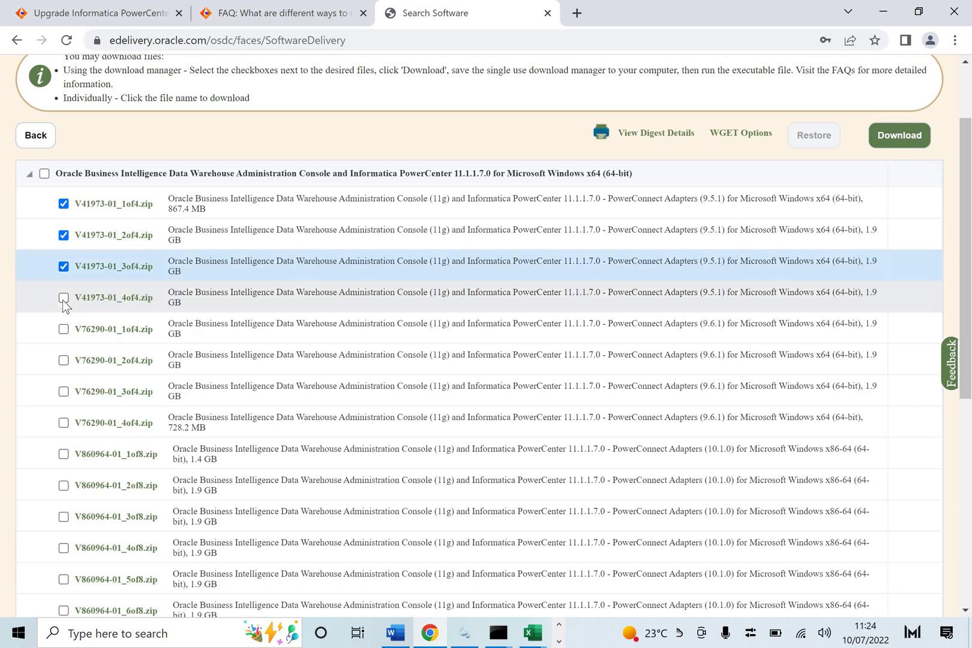
click(64, 298)
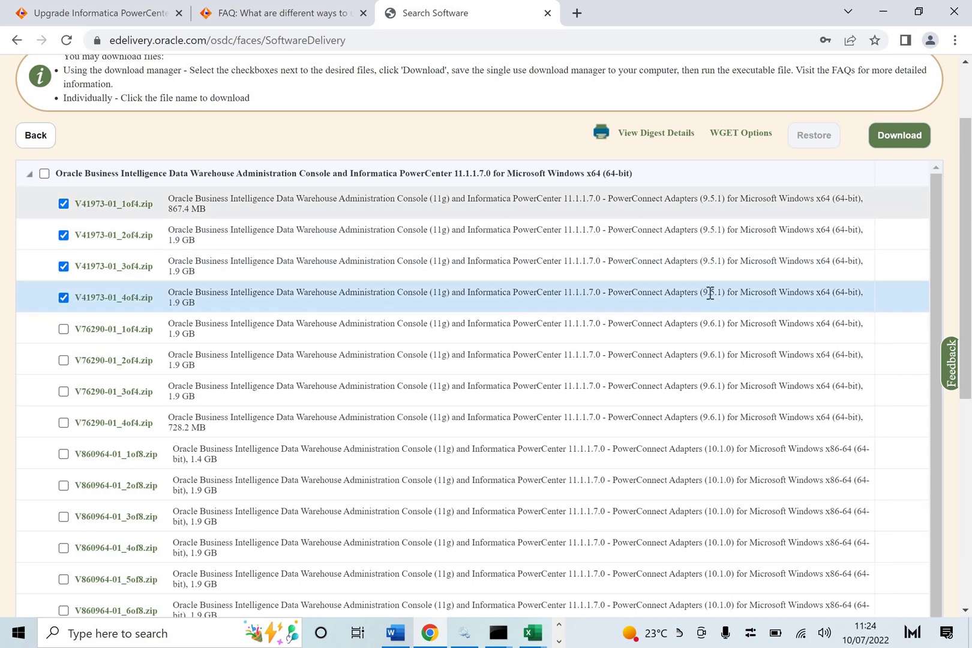
click(44, 175)
click(43, 175)
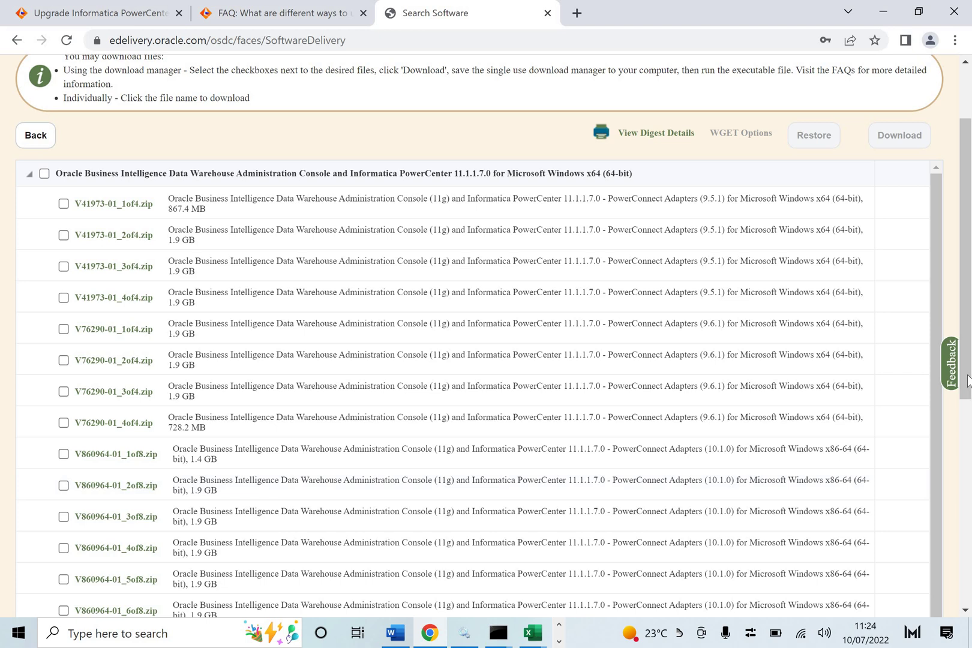
Tick only V982526-01_1of2.zip and V982526-01_2of2.zip, then scroll to Download
scroll(968, 433, down, 2)
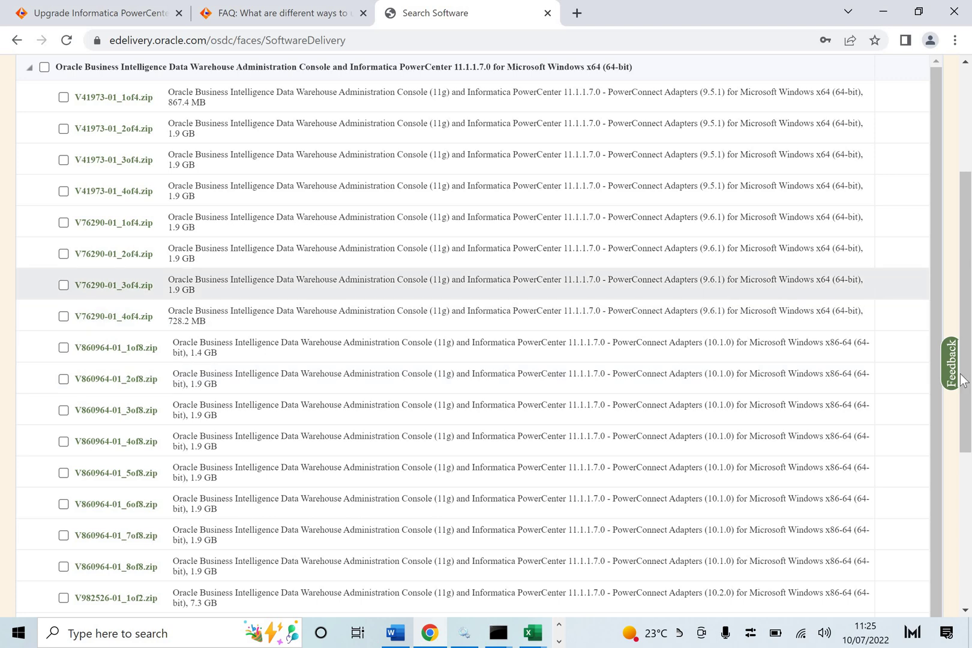
scroll(966, 447, down, 3)
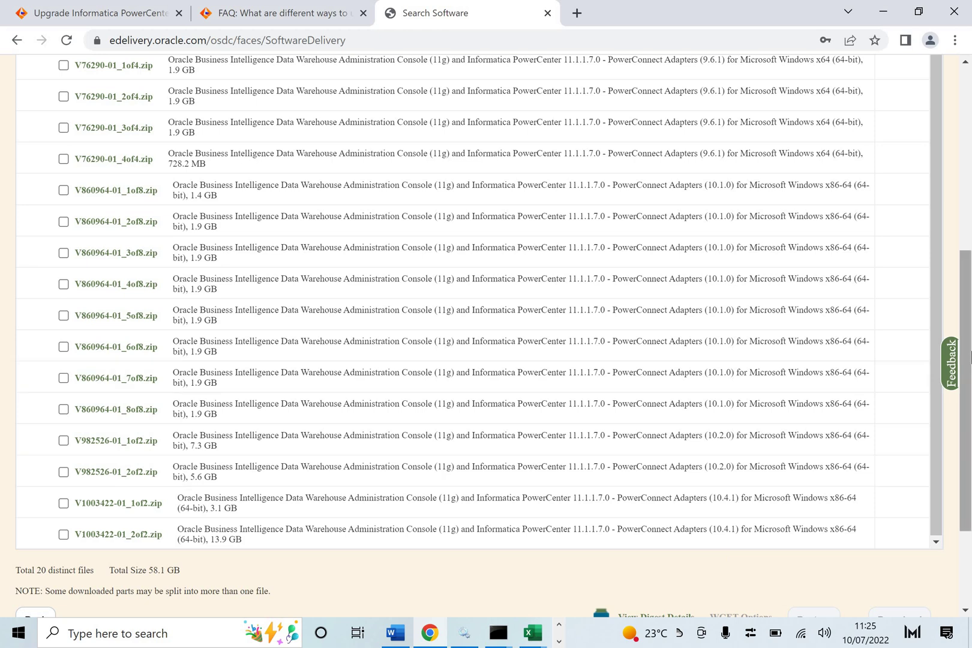
scroll(968, 333, up, 1)
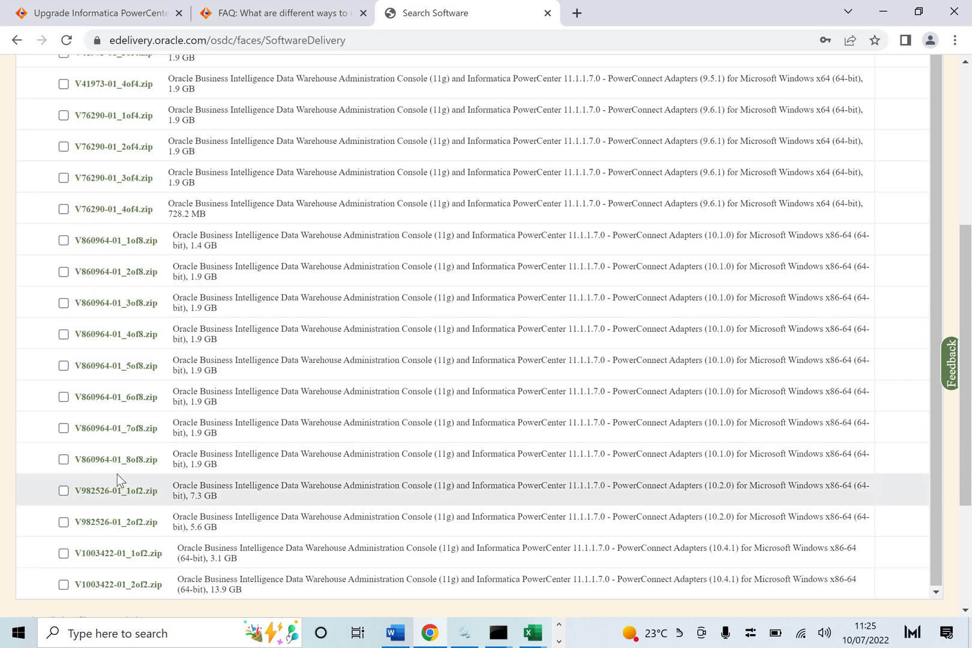
click(63, 490)
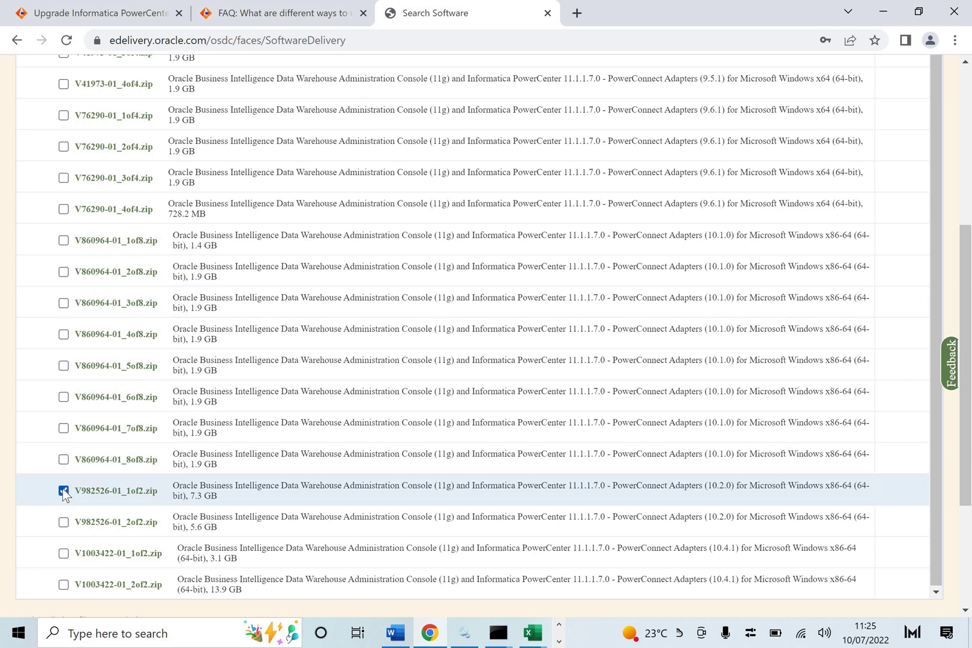
click(64, 522)
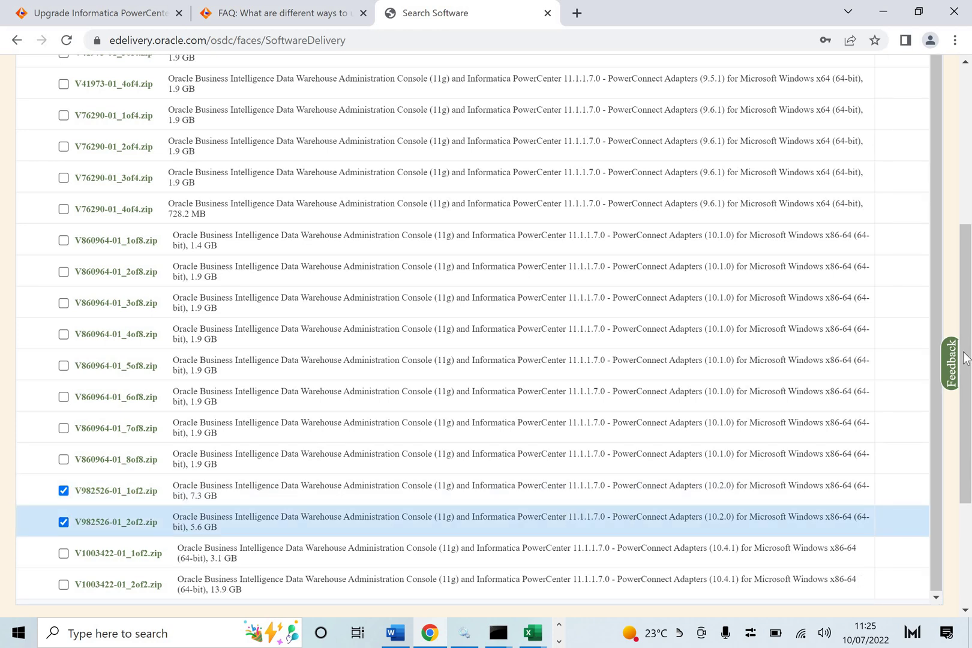
scroll(968, 415, down, 1)
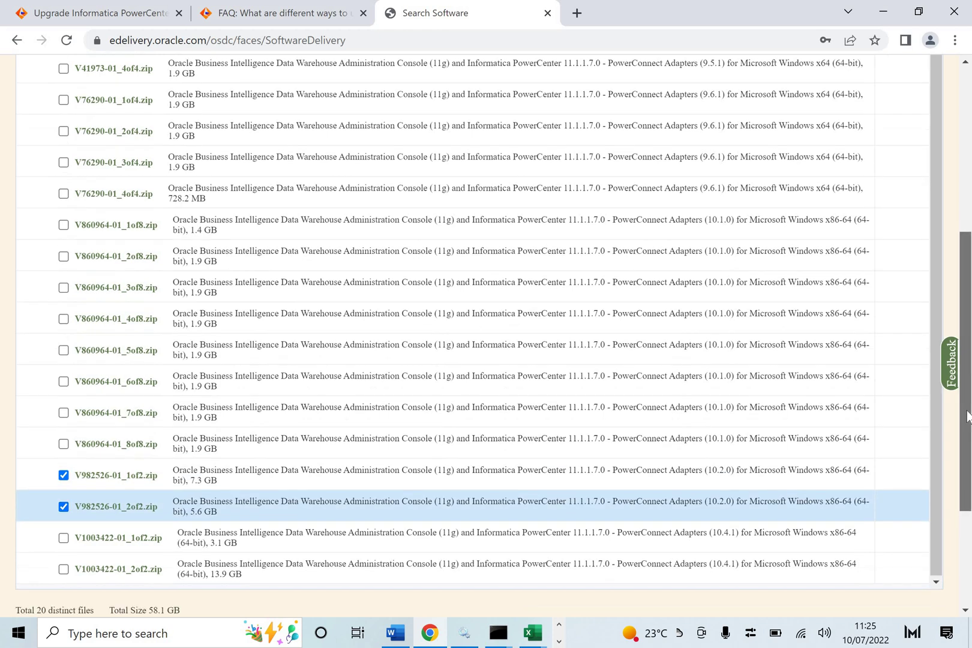
scroll(967, 415, down, 3)
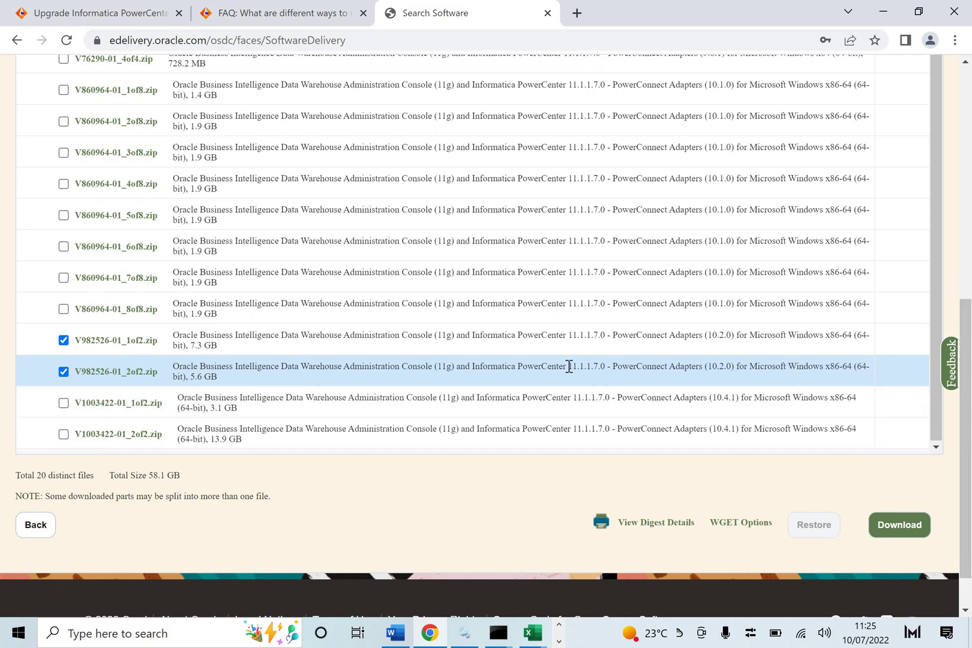
Download the two files and set Oracle Download Manager's destination to new folder D:\102 Informatica
click(898, 520)
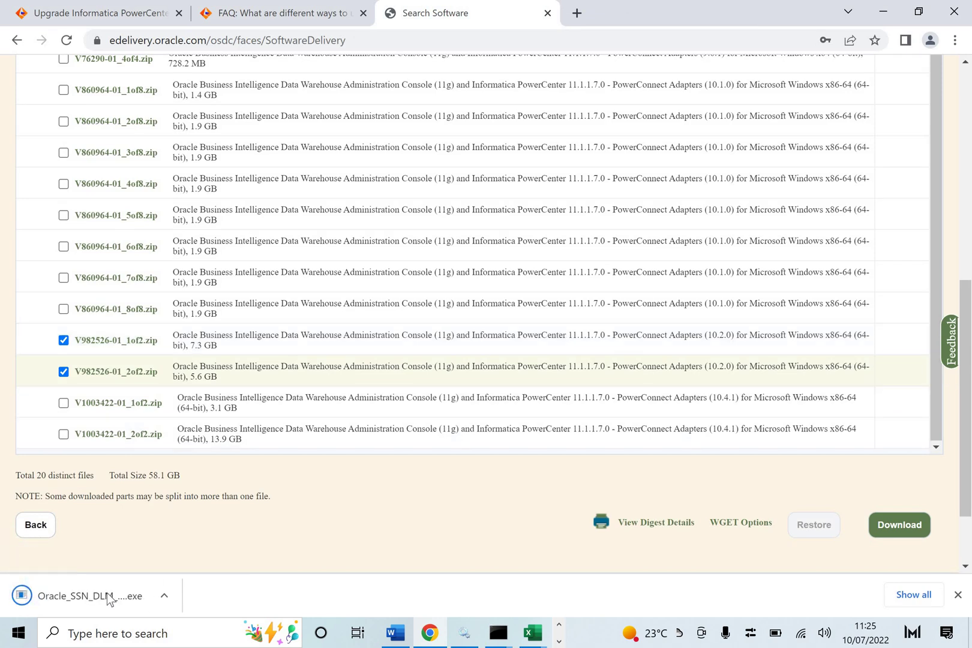
click(103, 596)
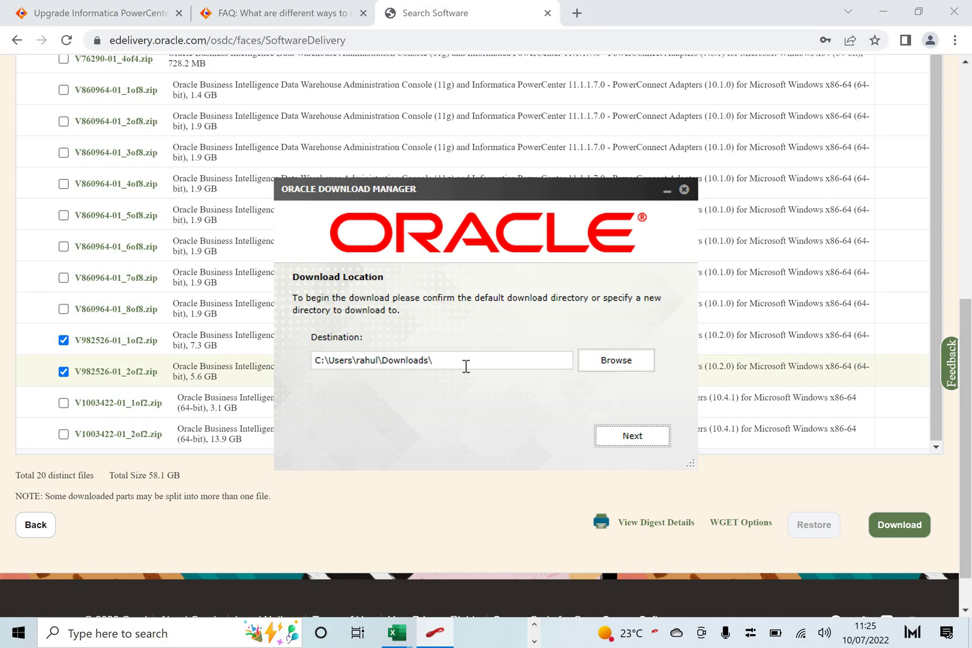
click(599, 367)
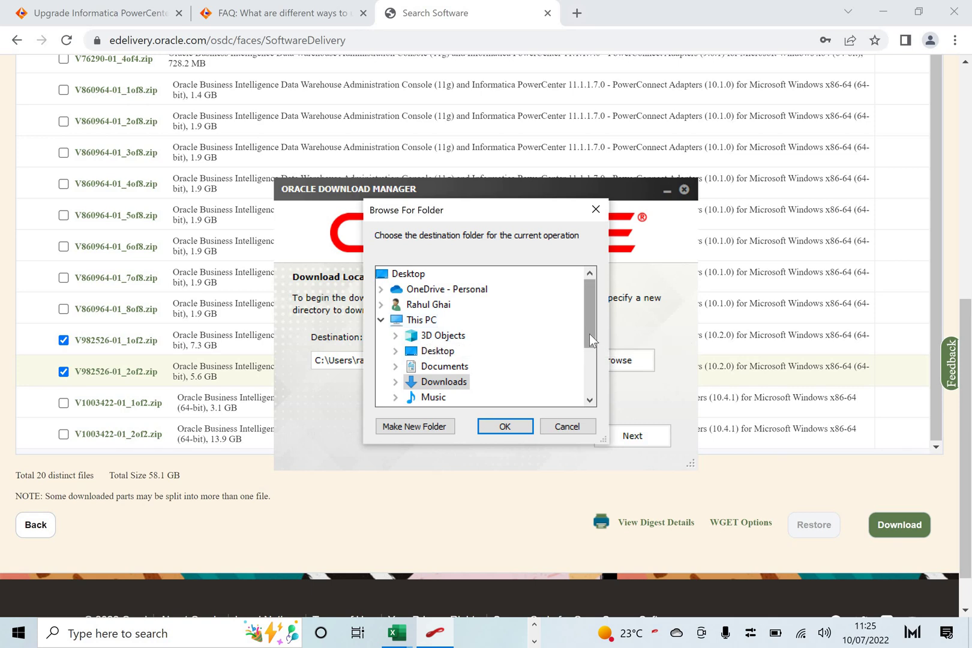
drag(589, 333, 591, 385)
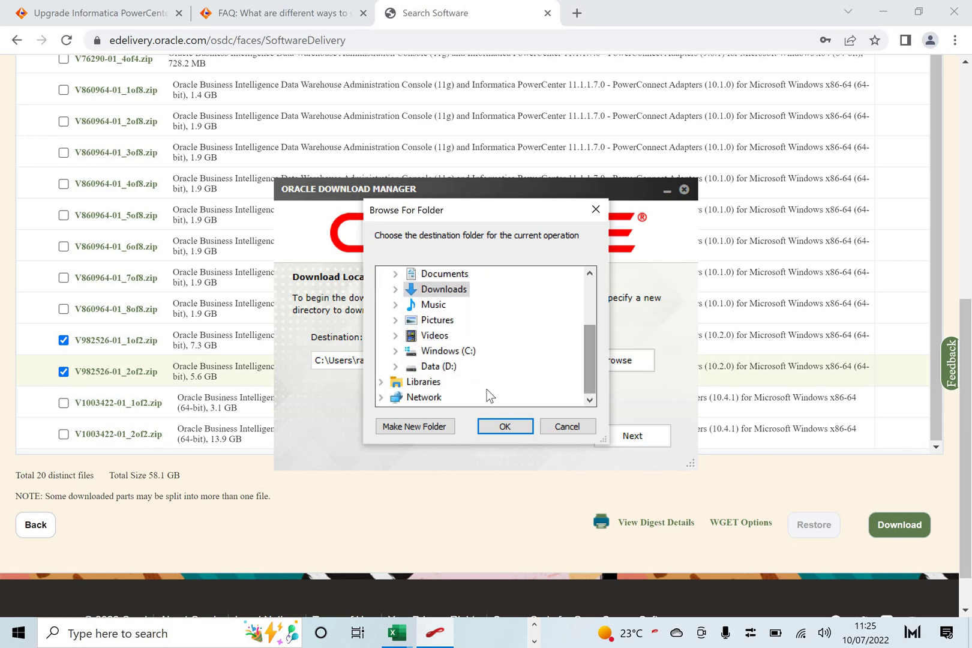
double_click(480, 366)
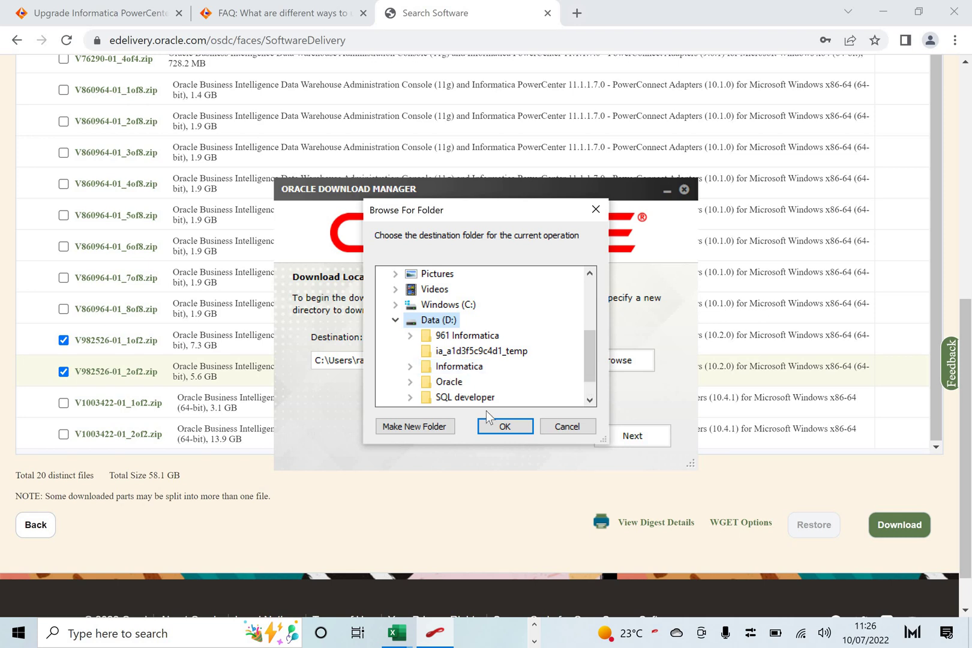
click(423, 425)
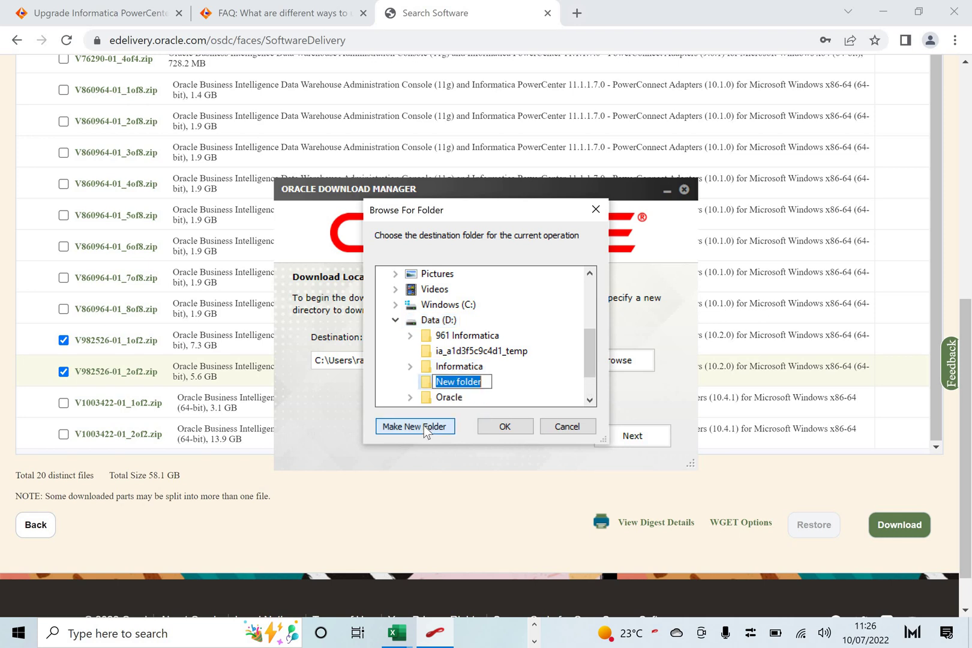
text(10)
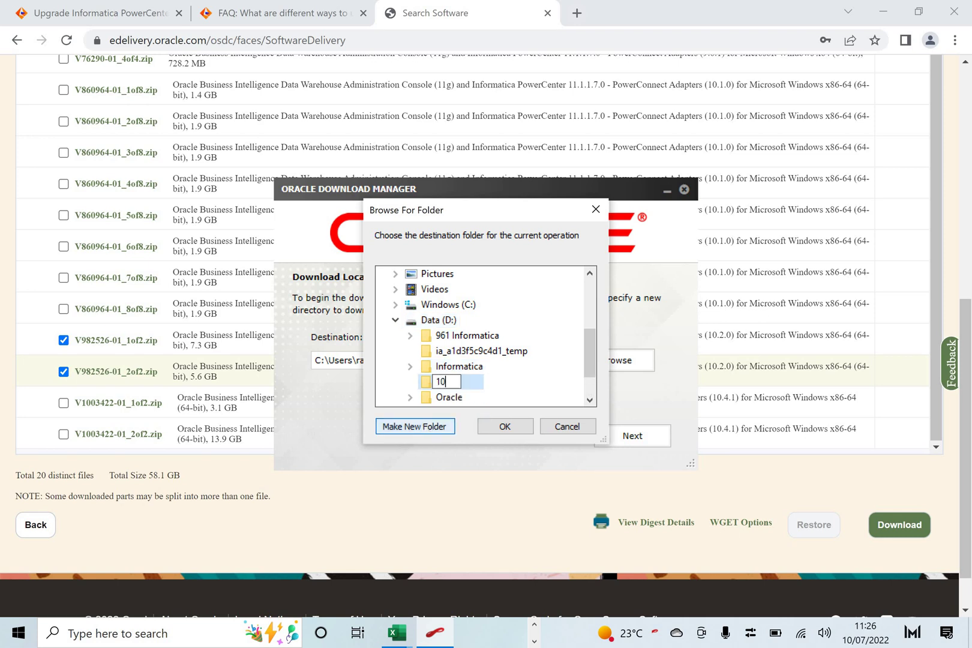
text(2 Informatica)
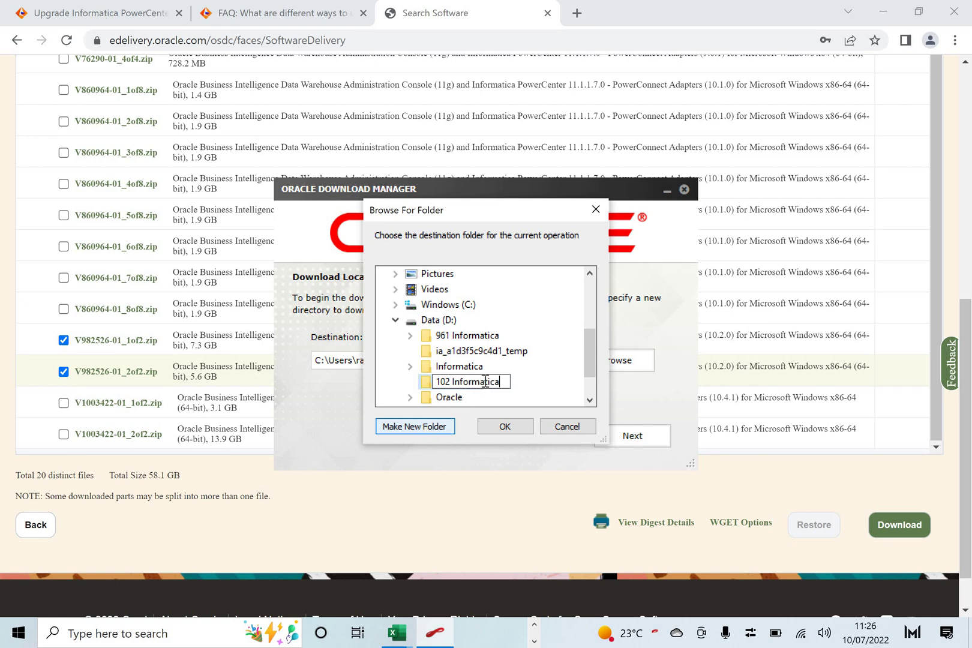
key(Return)
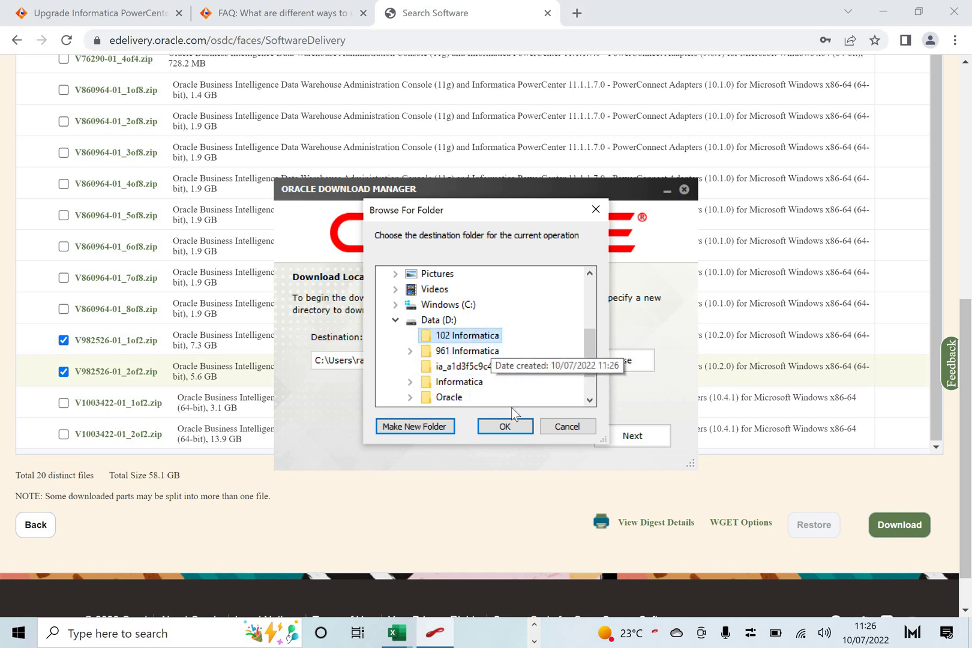
click(506, 427)
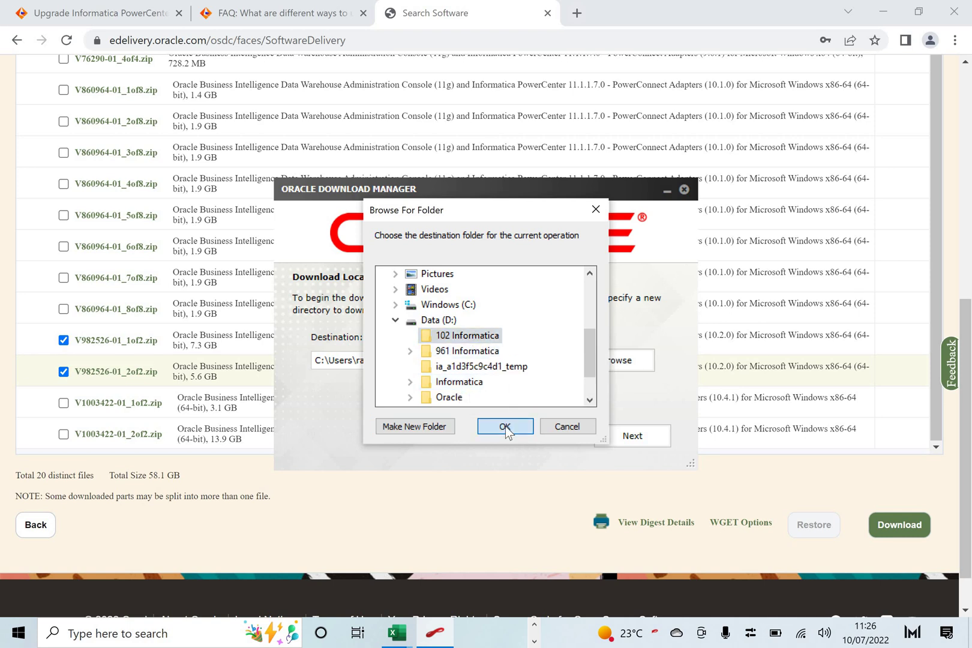
Download both V982526-01 parts into D:\102 Informatica until each reads Complete
click(631, 434)
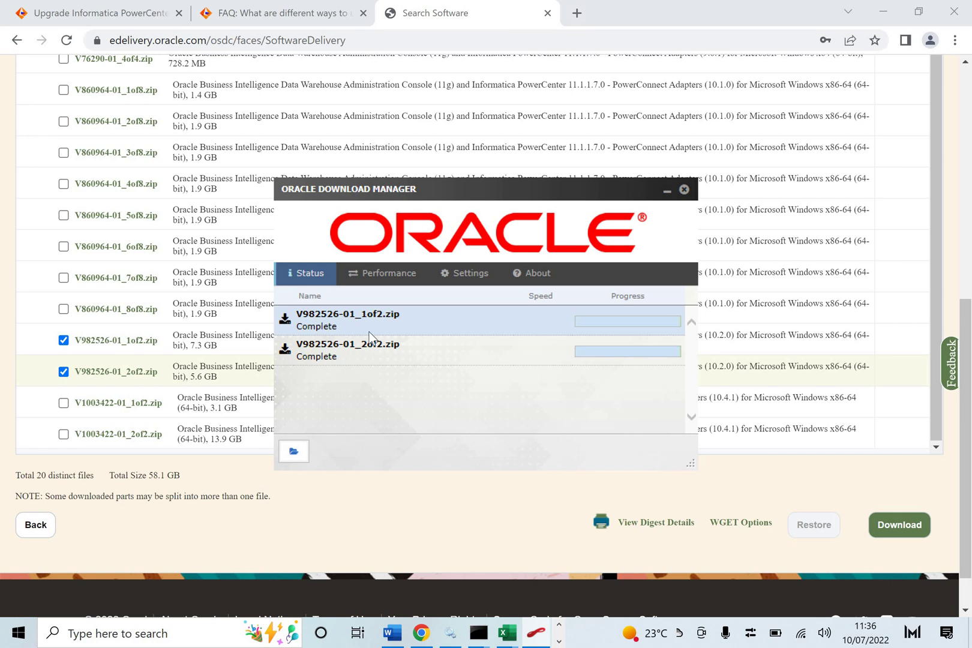
click(559, 624)
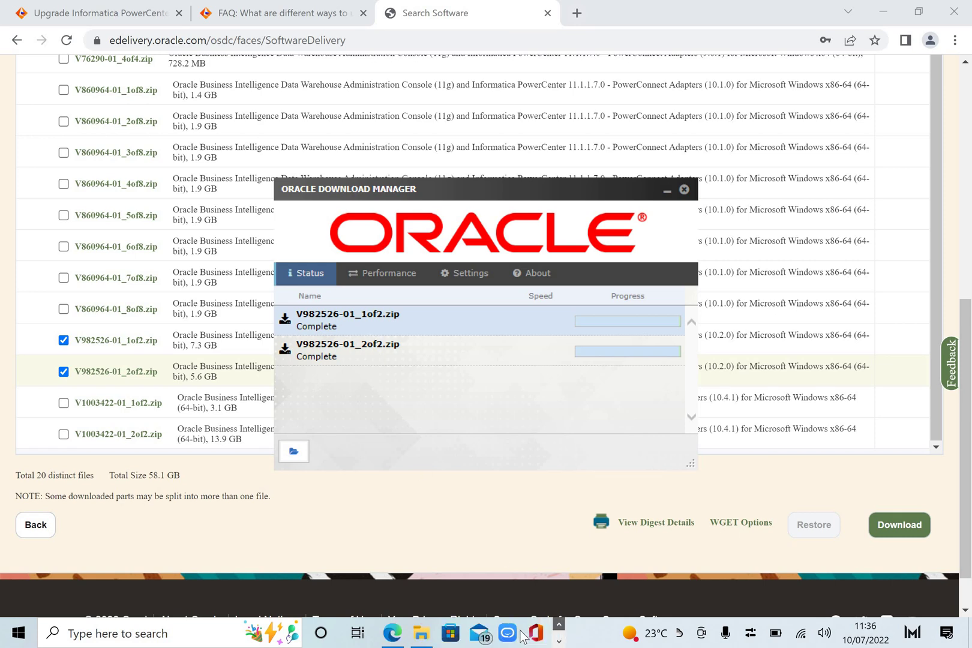
Open the D:\102 Informatica folder in File Explorer
click(421, 633)
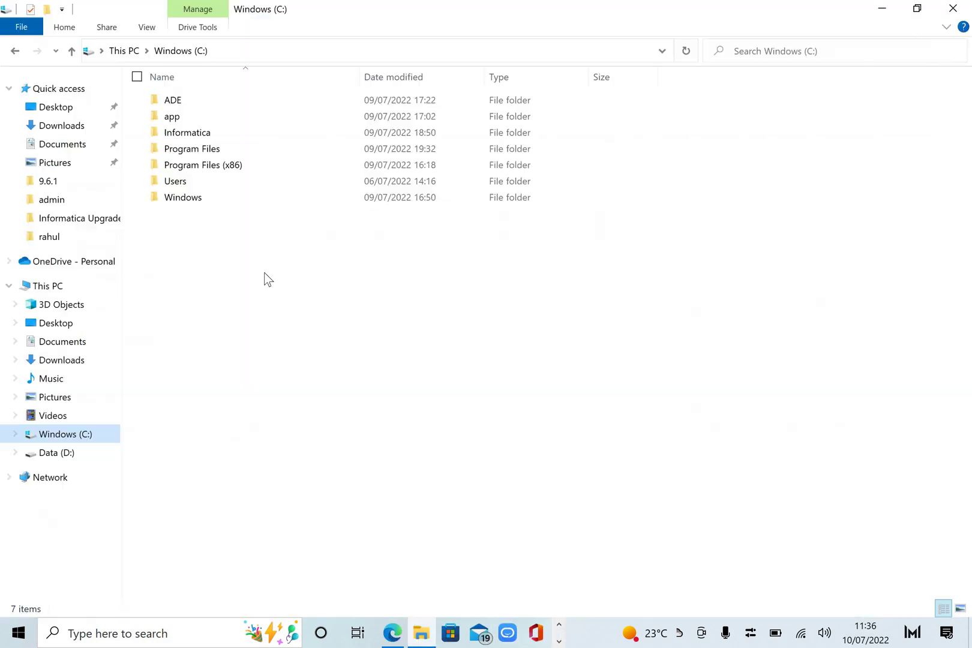
click(60, 454)
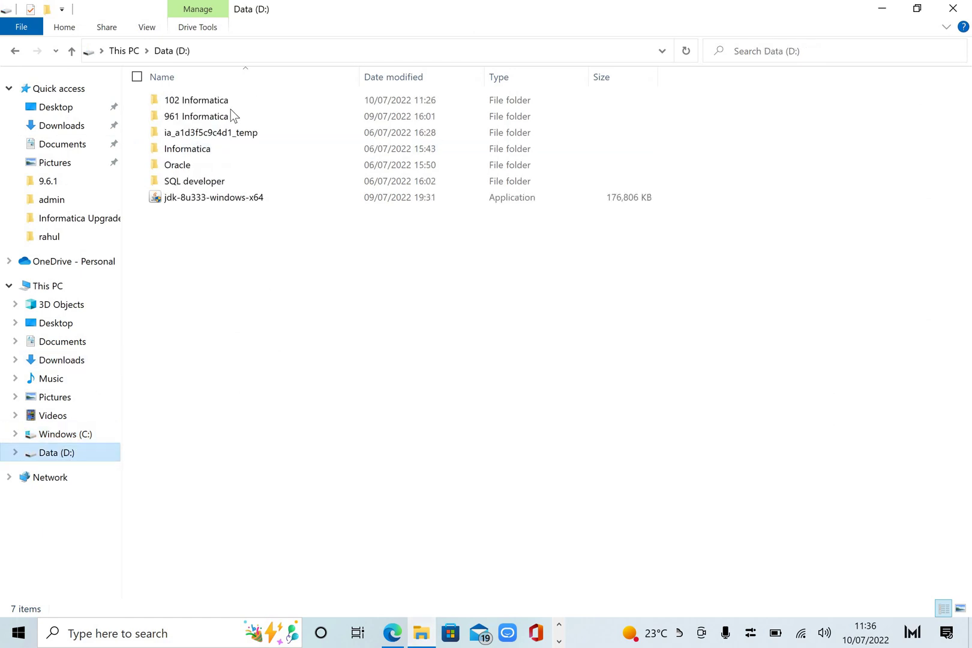
double_click(194, 100)
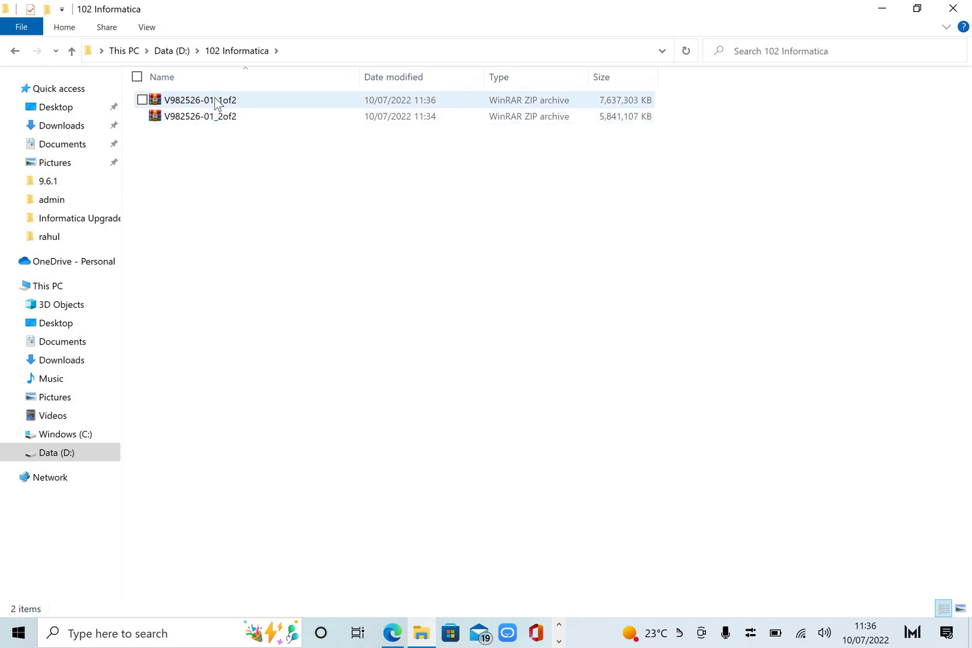
Extract V982526-01_1of2.zip into its own folder, skipping already-extracted files
click(215, 100)
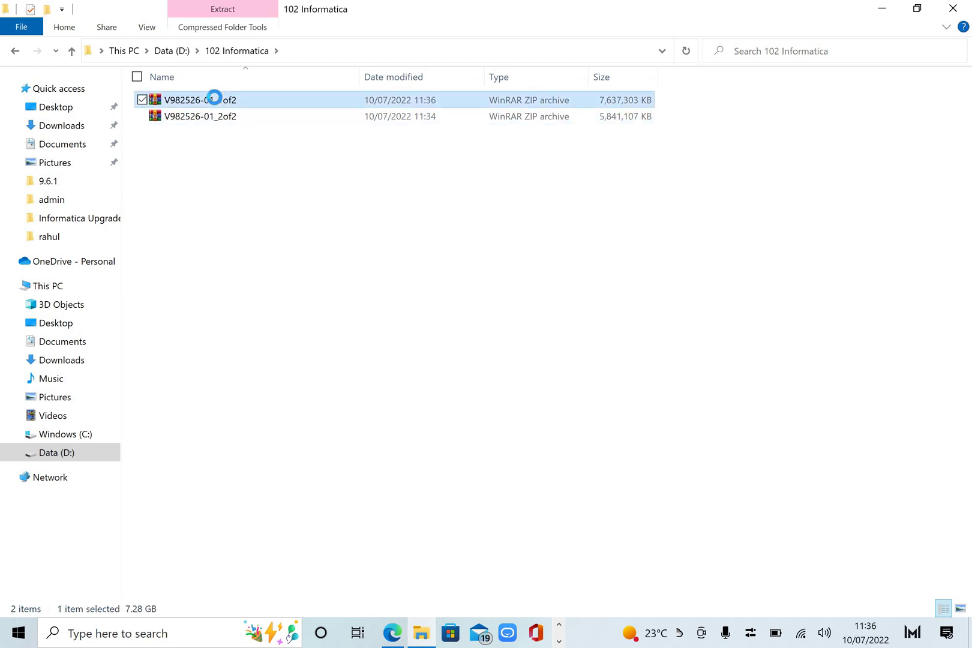
right_click(215, 98)
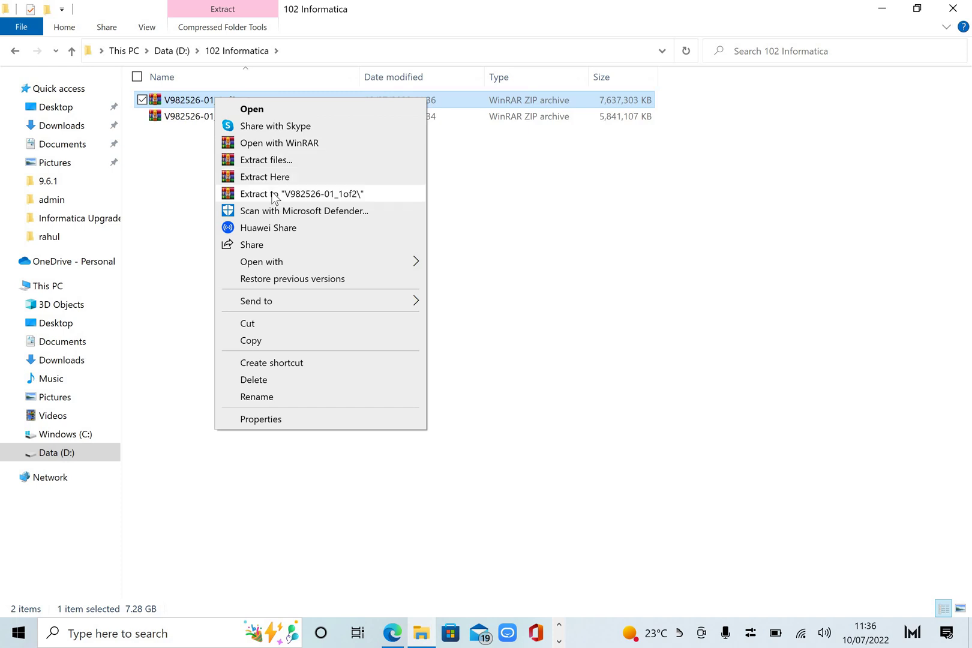
click(273, 194)
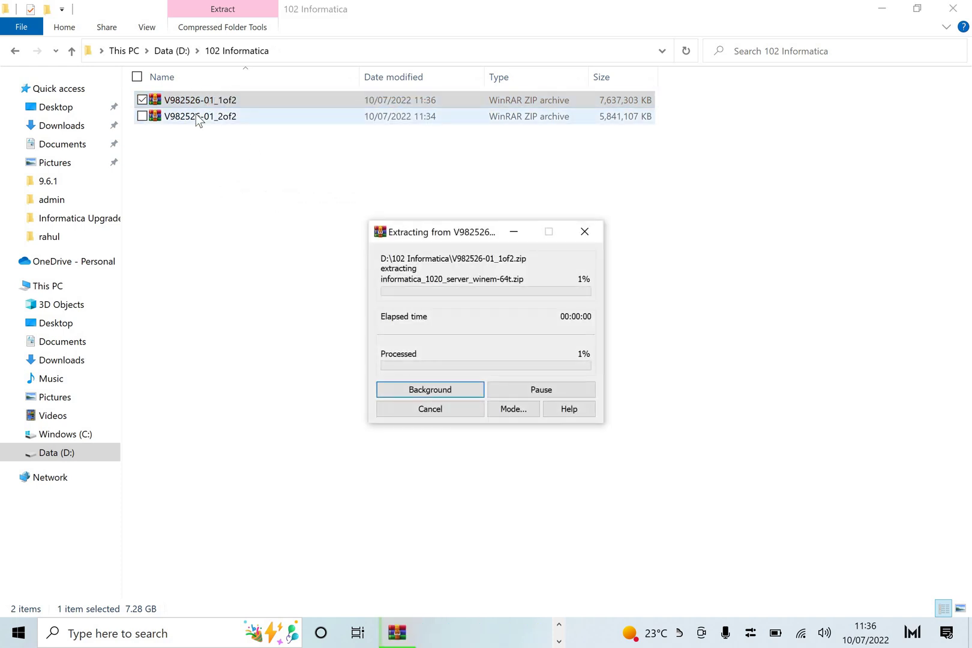
click(197, 116)
click(196, 116)
right_click(196, 116)
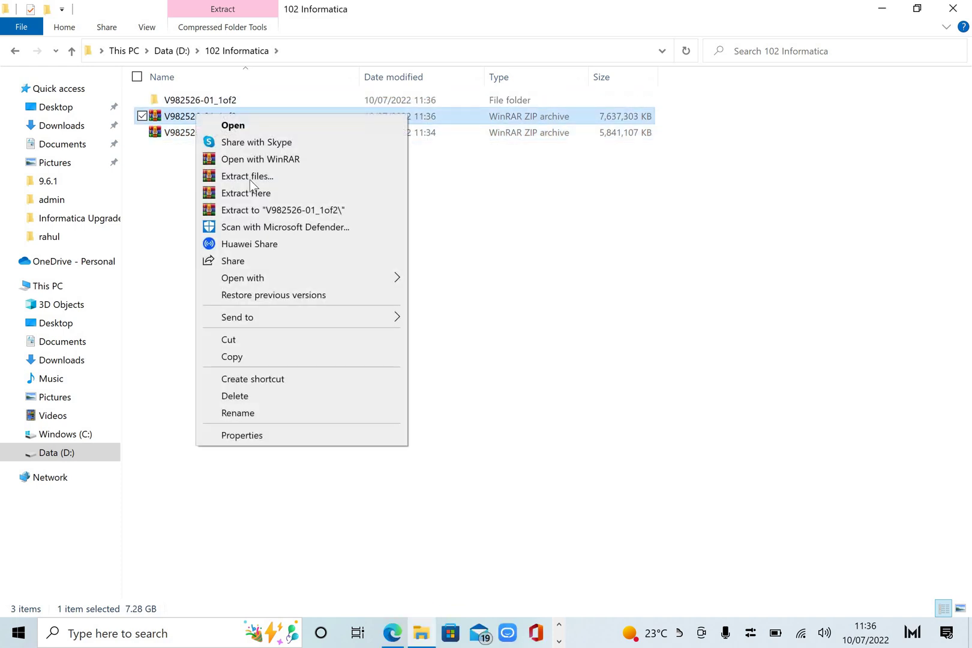
click(261, 211)
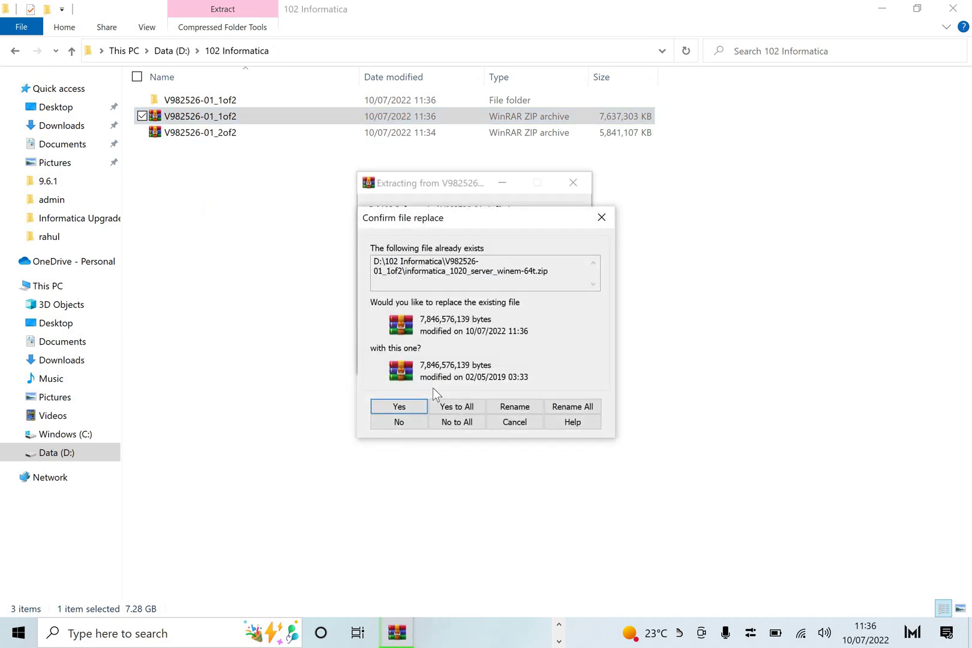
click(601, 217)
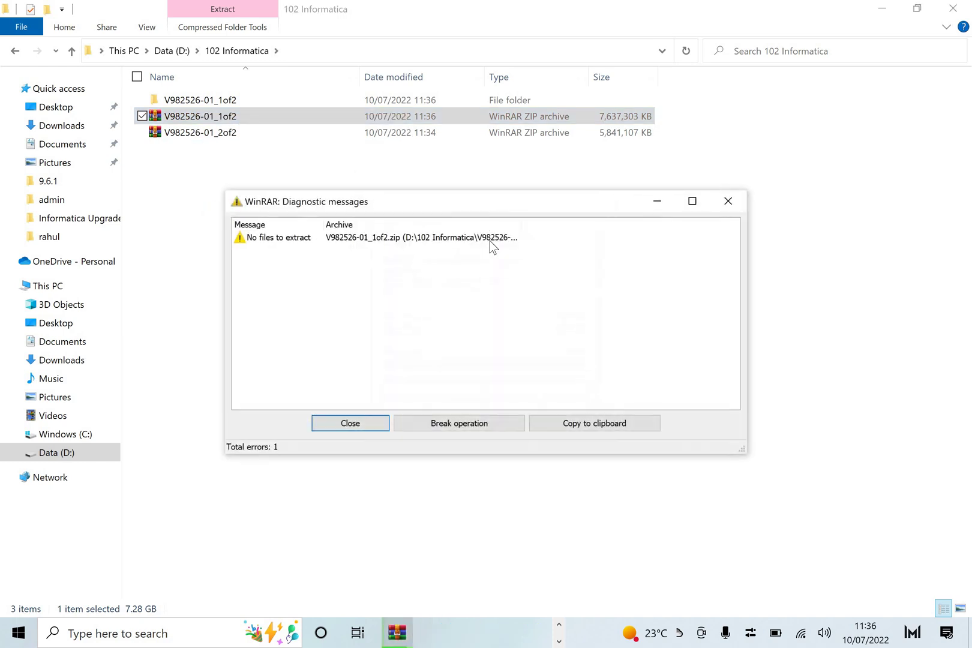
click(730, 202)
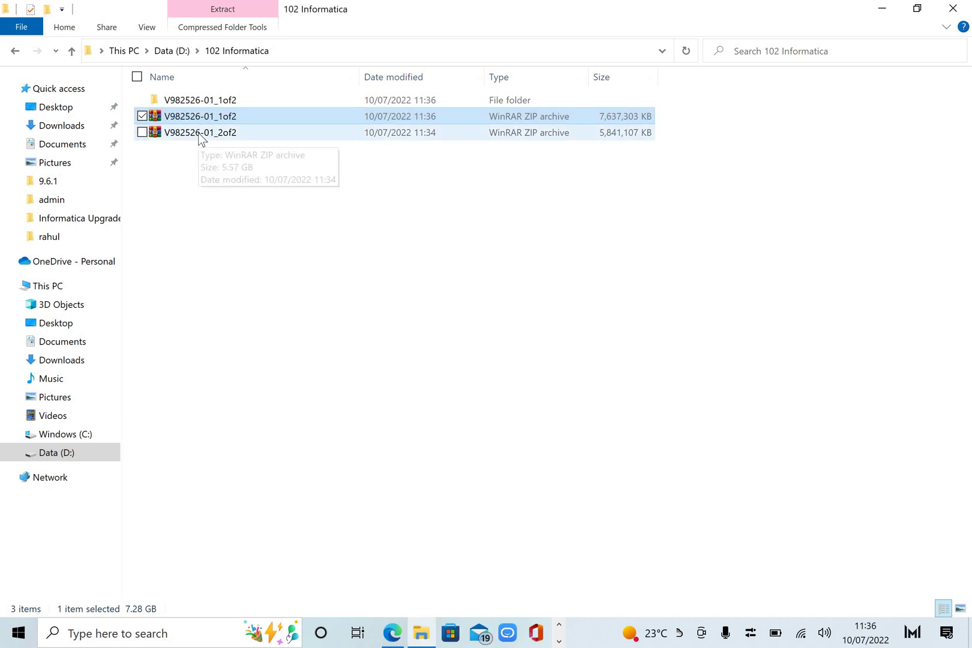
Extract V982526-01_2of2.zip into its own V982526-01_2of2 folder
click(199, 134)
right_click(199, 134)
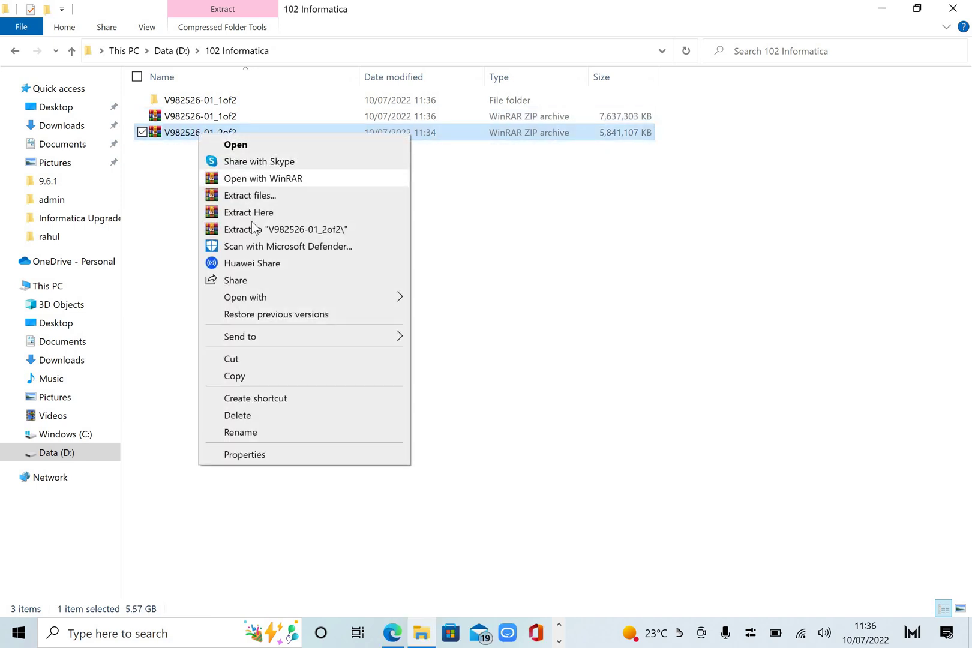
click(253, 231)
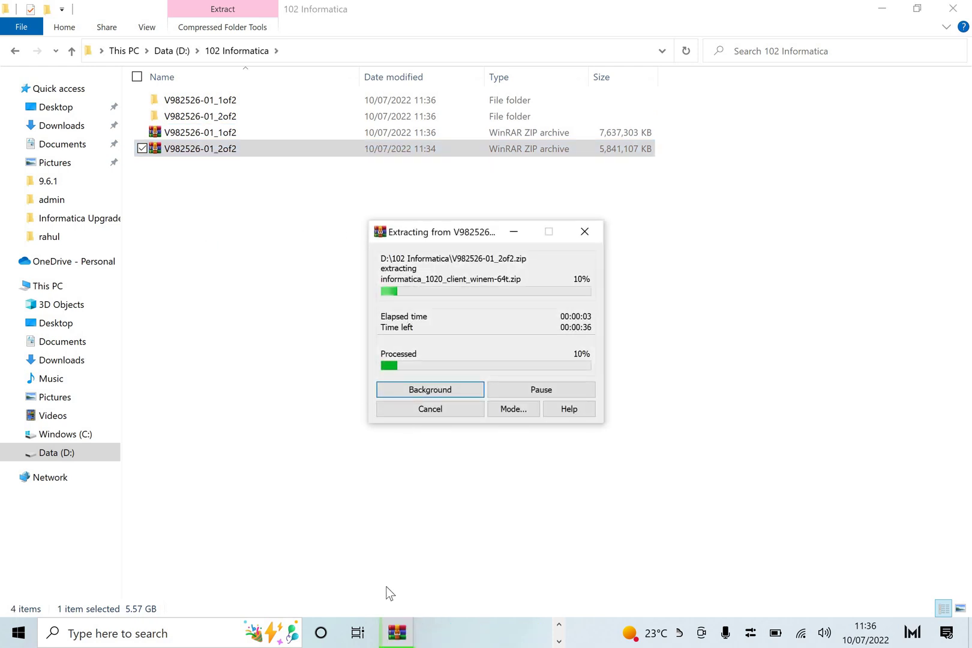
click(397, 636)
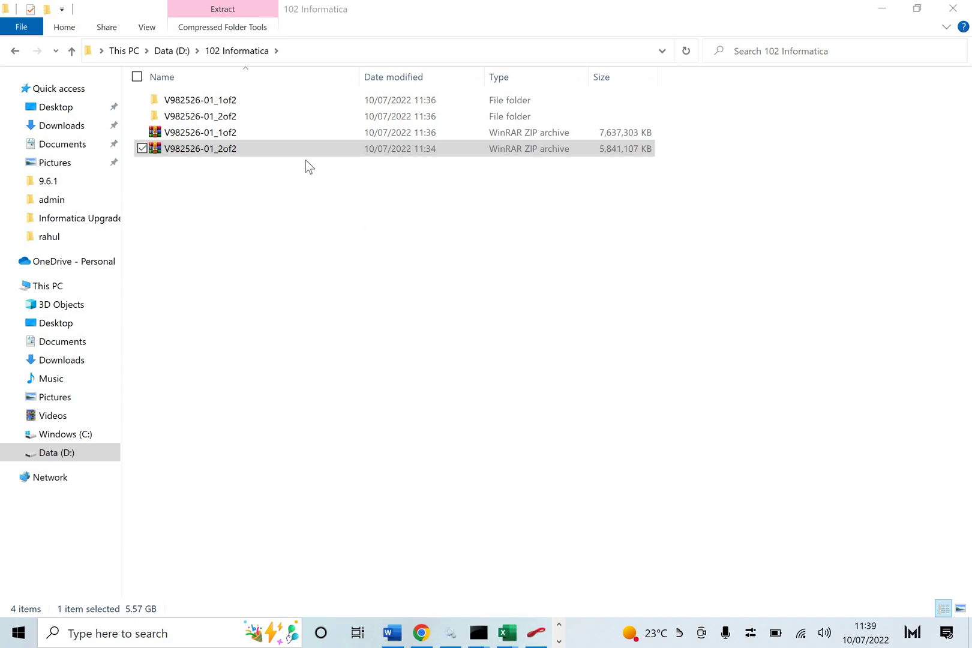
Extract informatica_1020_server_winem-64t inside V982526-01_1of2 into its own folder
double_click(202, 102)
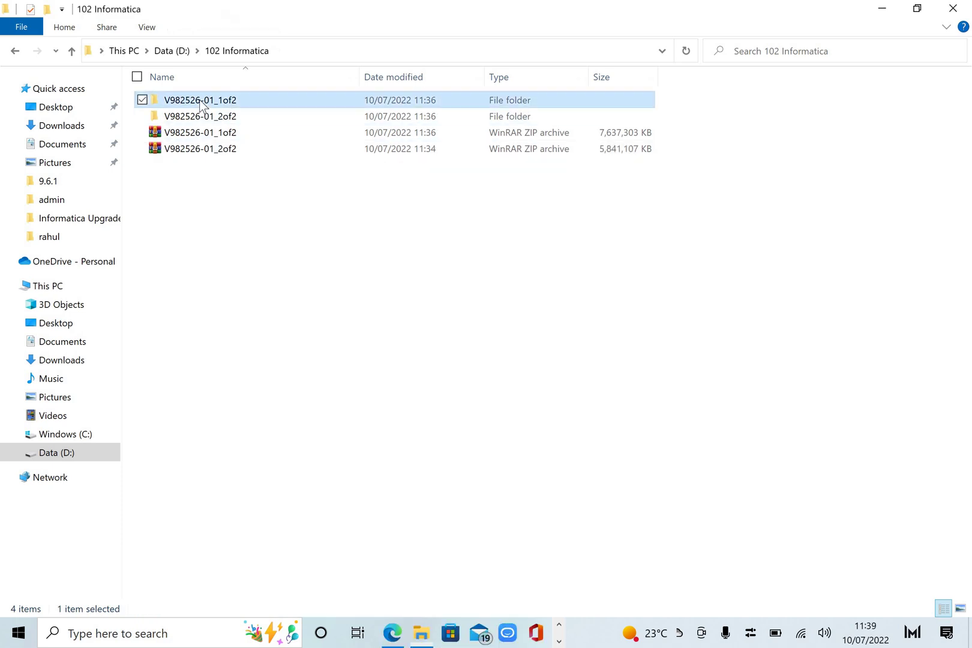
click(277, 102)
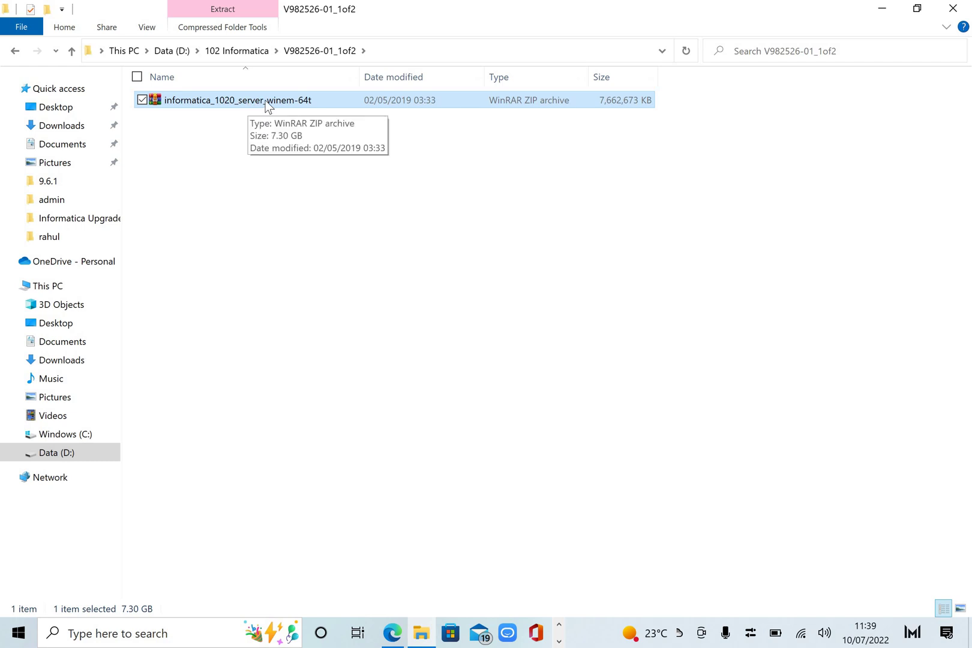
double_click(265, 100)
right_click(265, 100)
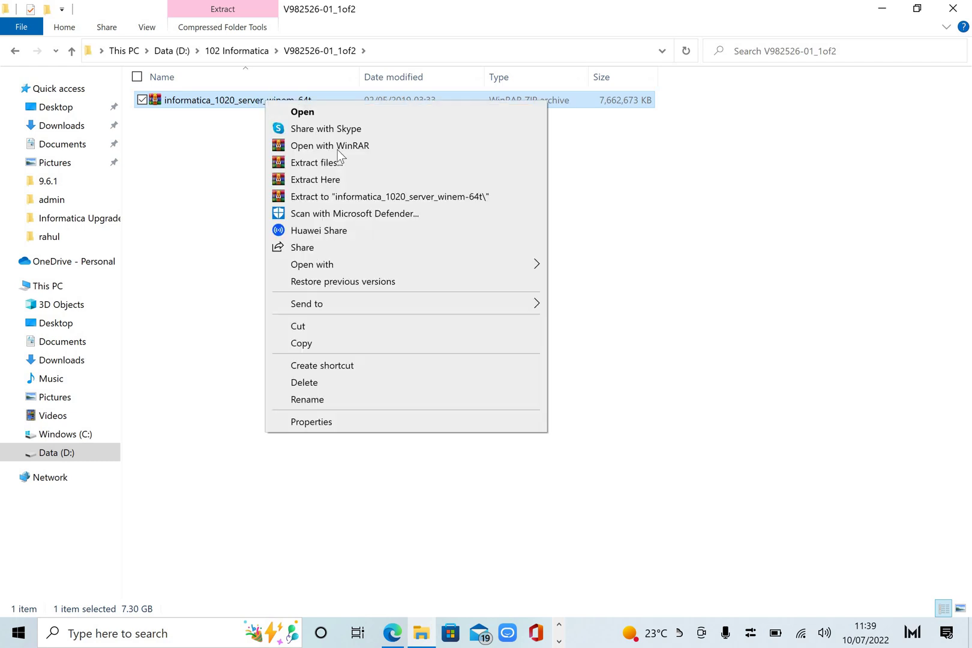
click(339, 200)
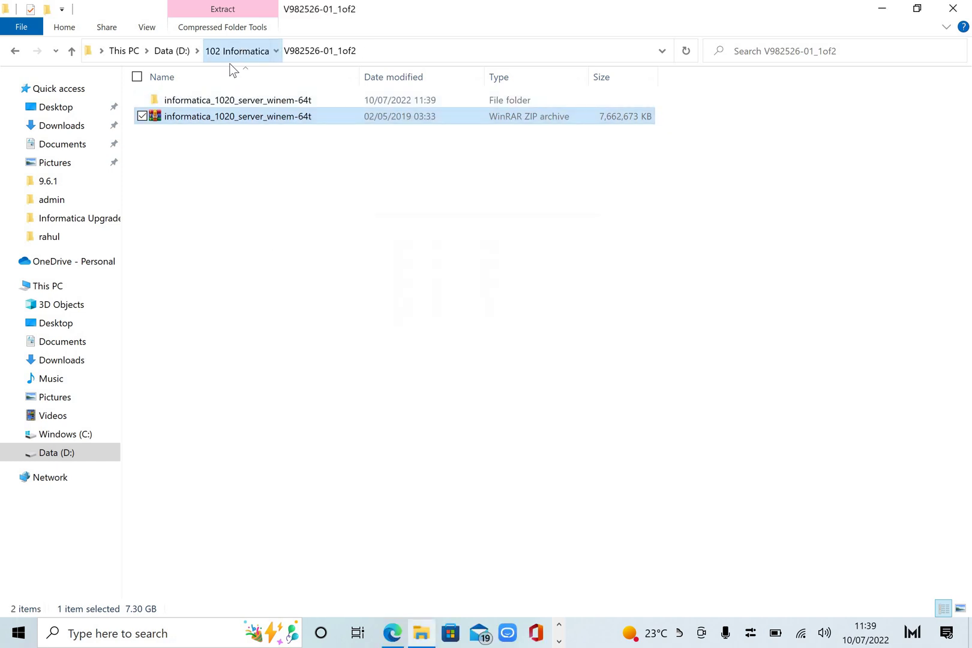
Extract informatica_1020_client_winem-64t inside V982526-01_2of2 into its own folder
click(232, 58)
double_click(201, 116)
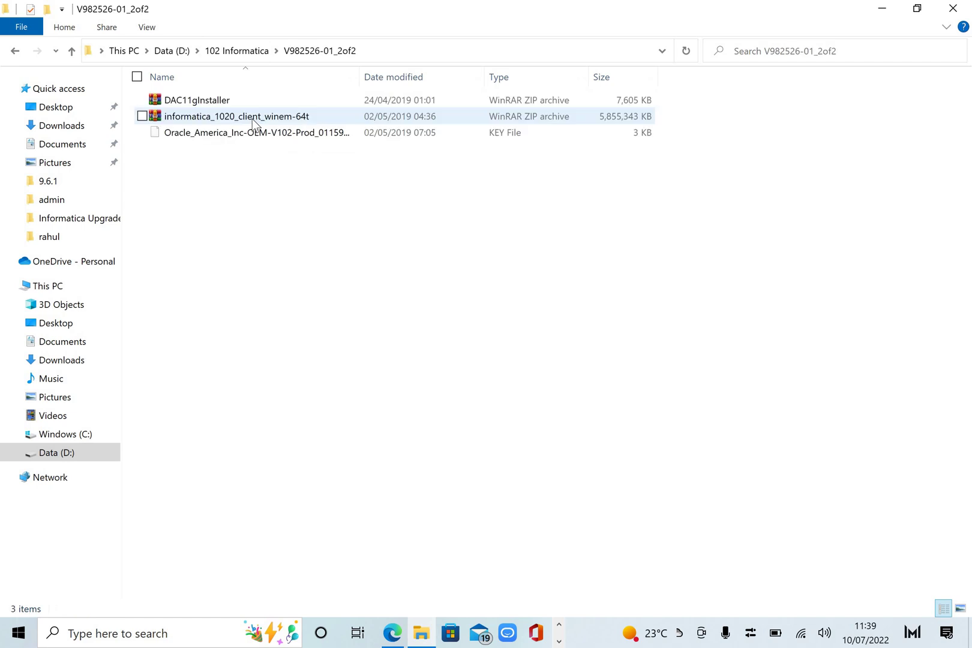
click(253, 123)
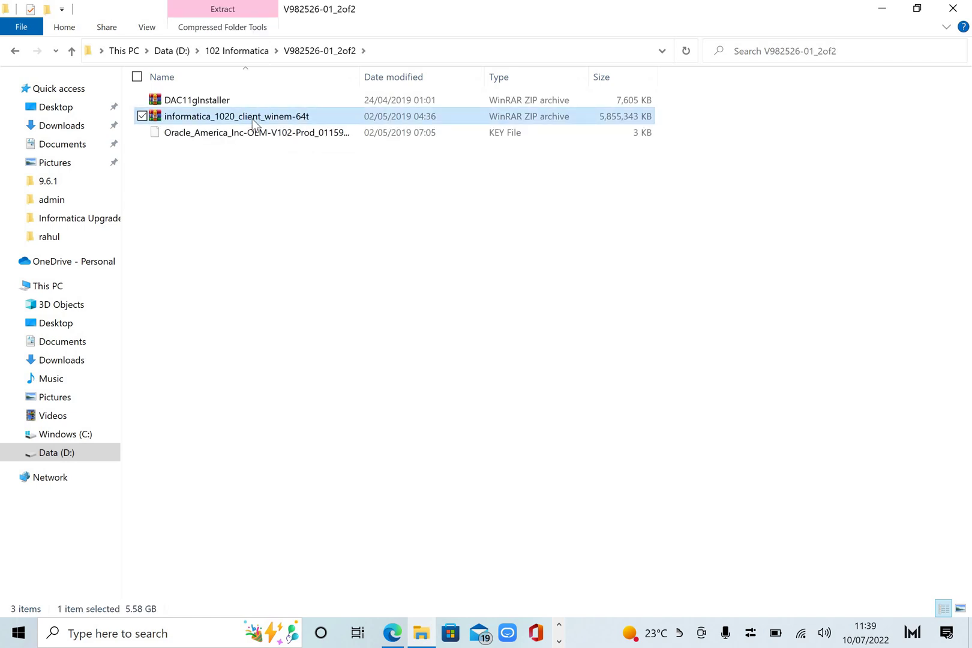
right_click(252, 119)
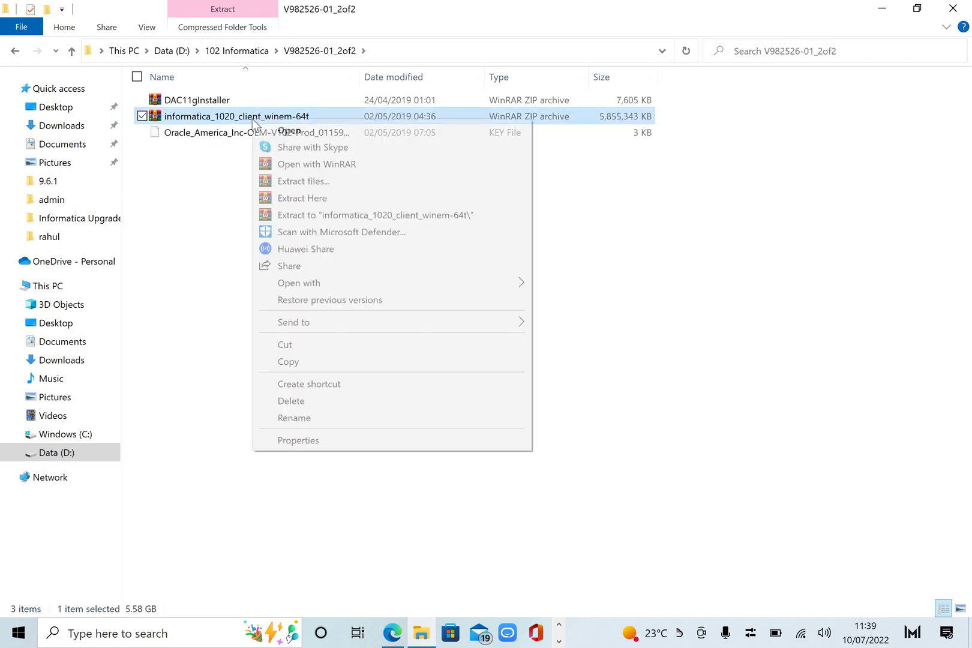
click(325, 217)
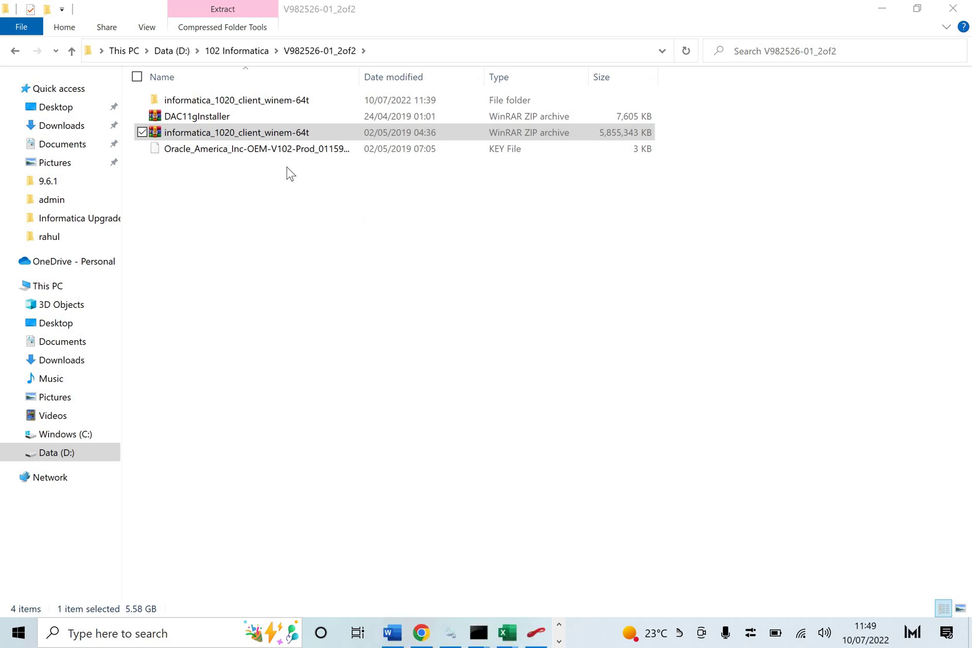
Peek into the extracted client folder, then confirm 102 Informatica on D: totals 45.9 GB across 53,992 files
double_click(232, 100)
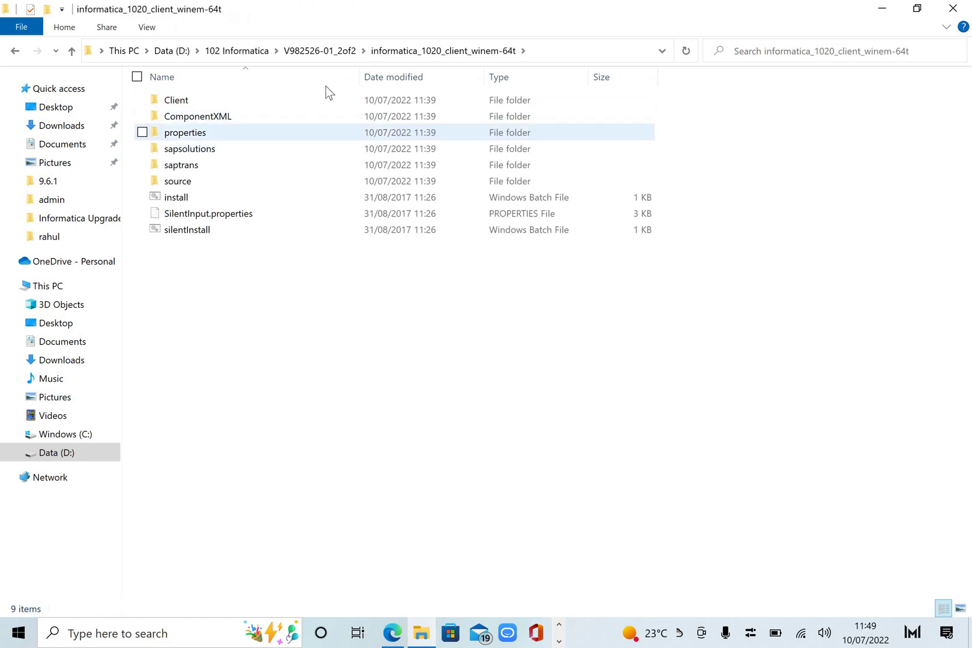
click(238, 53)
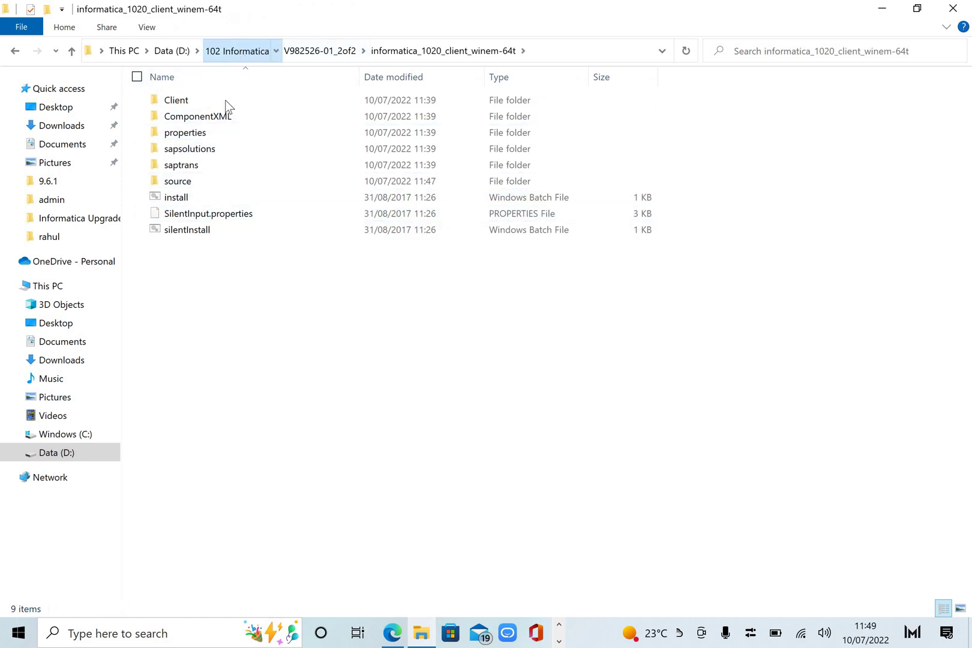
click(170, 51)
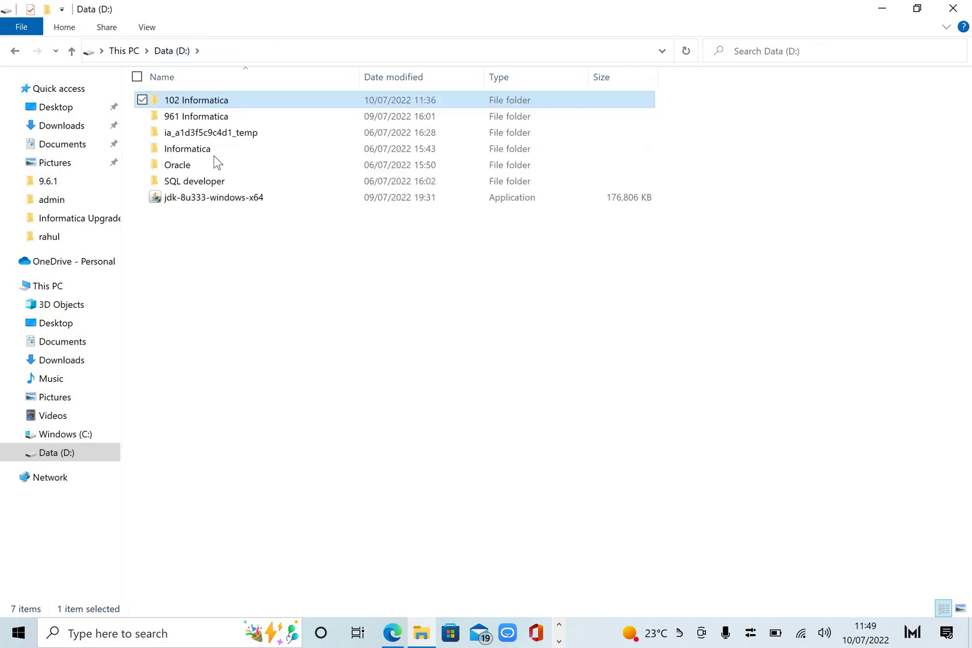
right_click(212, 95)
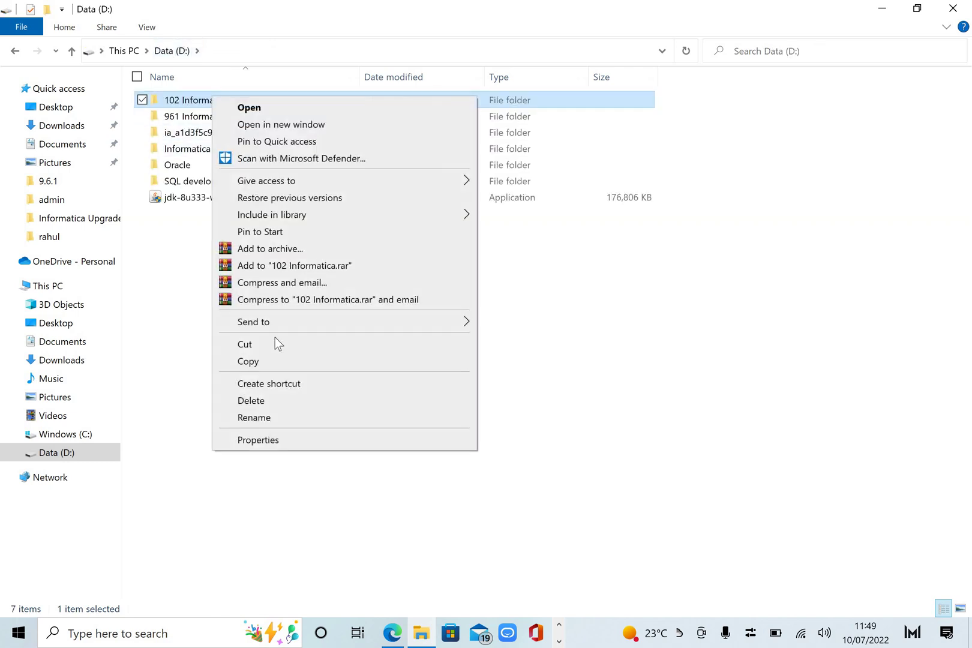
click(257, 440)
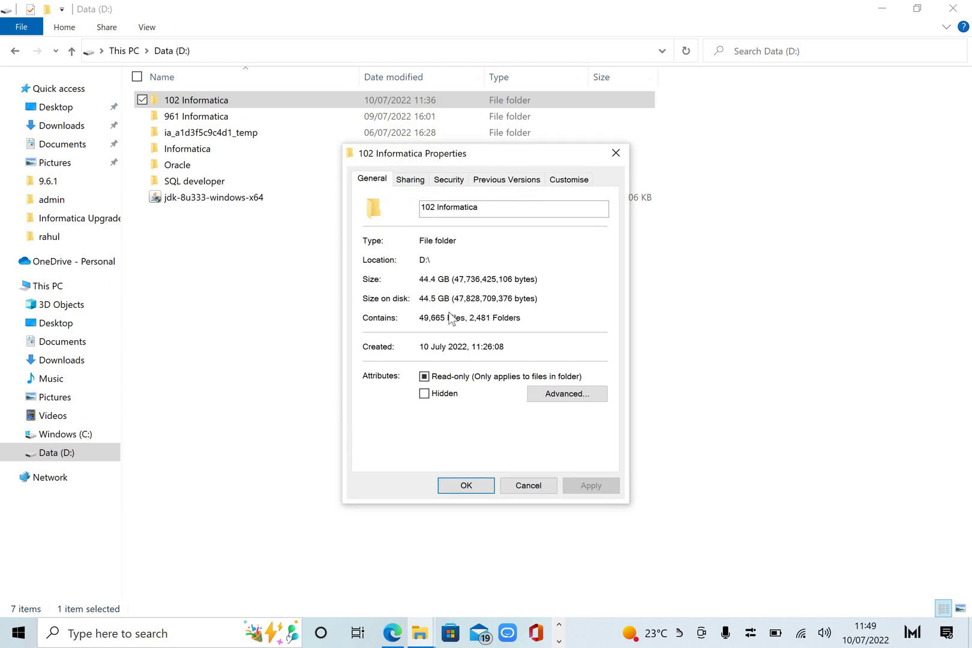
click(528, 485)
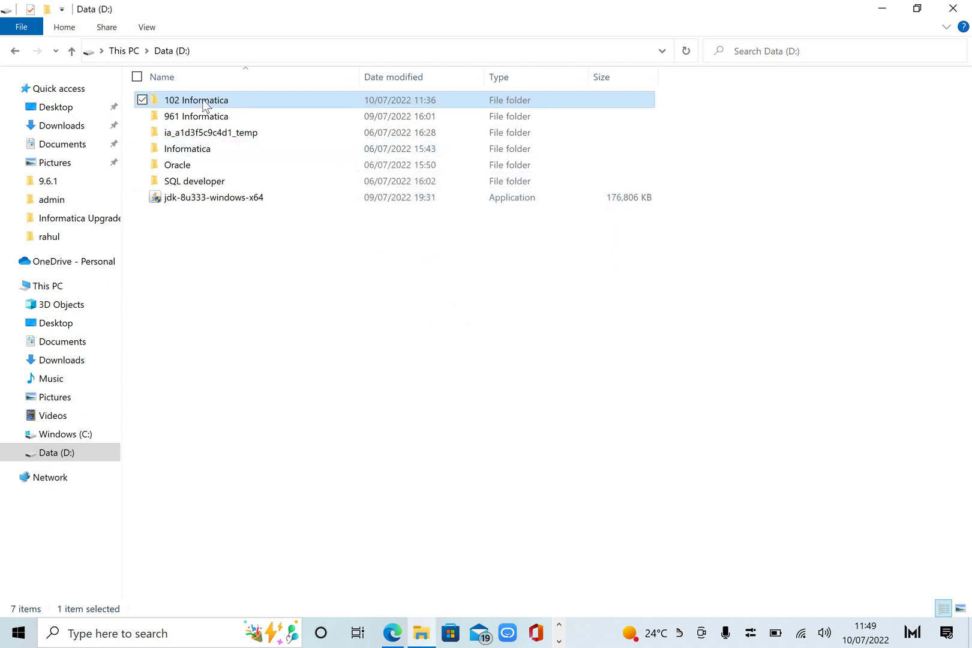
mouse_move(204, 105)
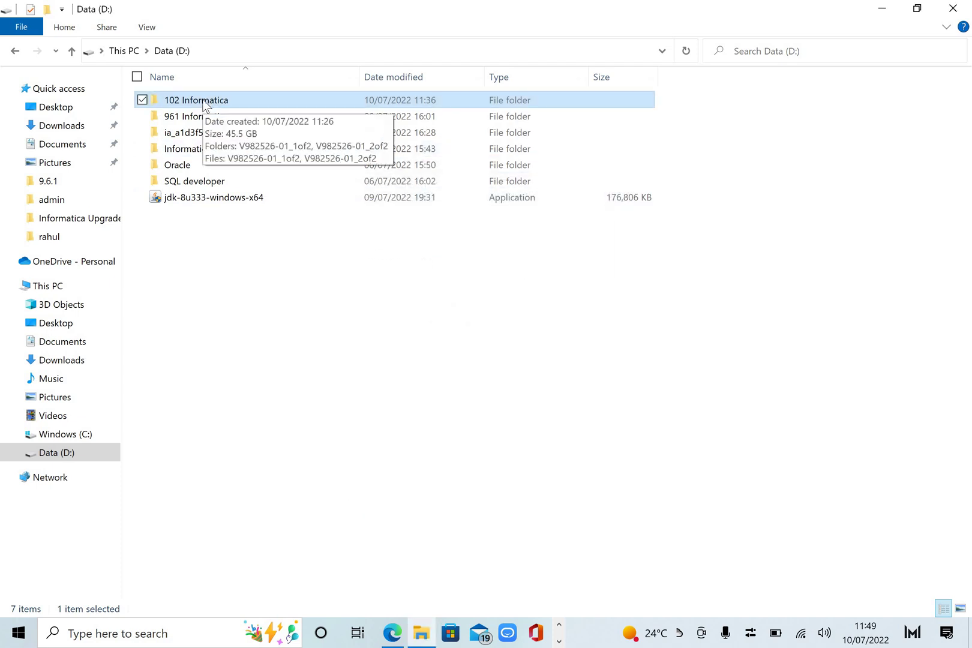
Permanently delete the V982526-01_1of2 and V982526-01_2of2 zip archives in 102 Informatica
double_click(202, 99)
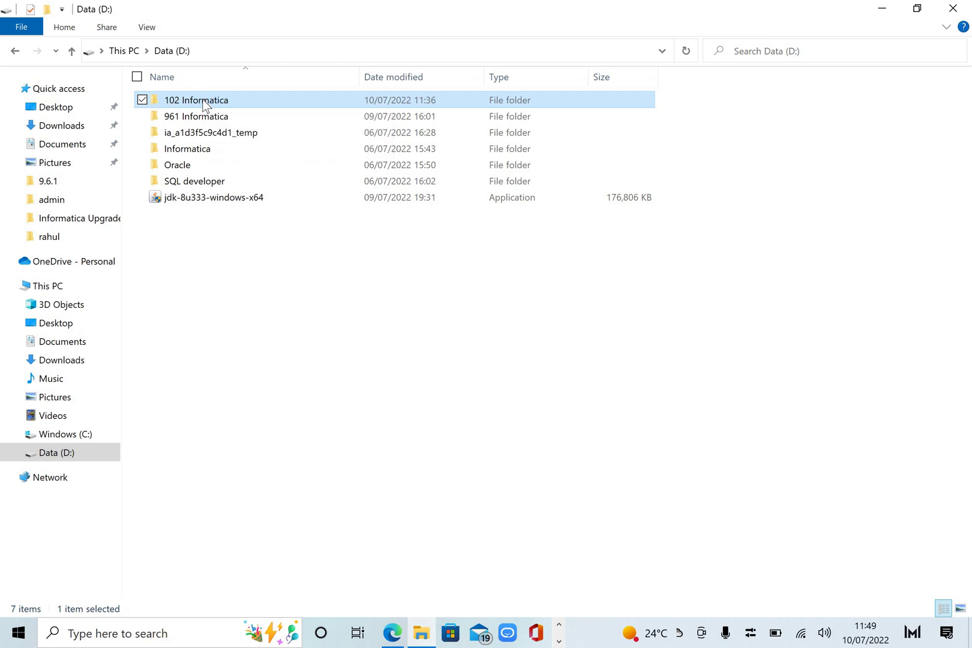
click(225, 137)
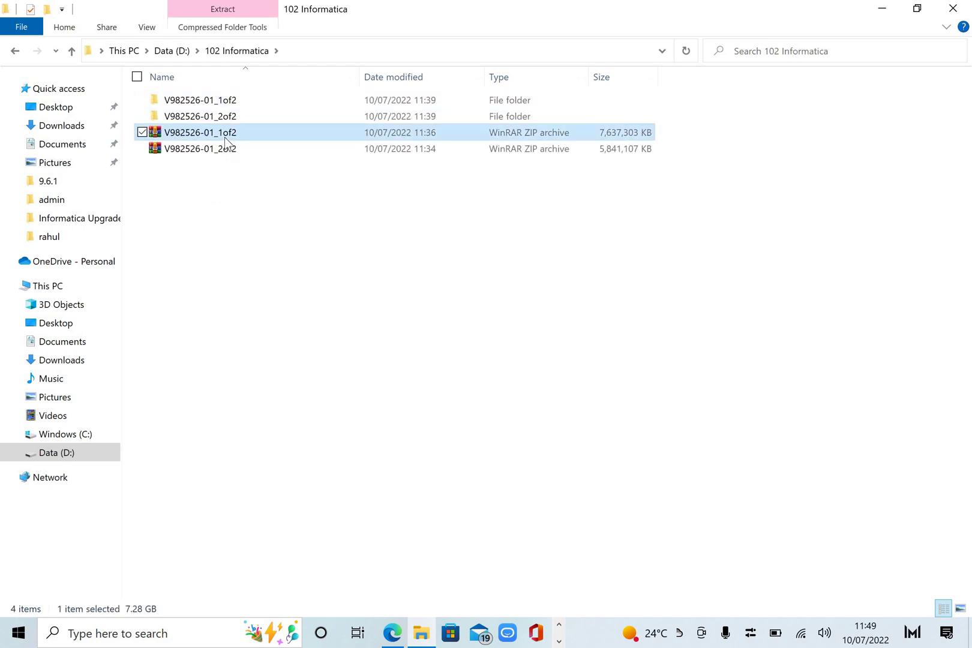
key(shift+Down)
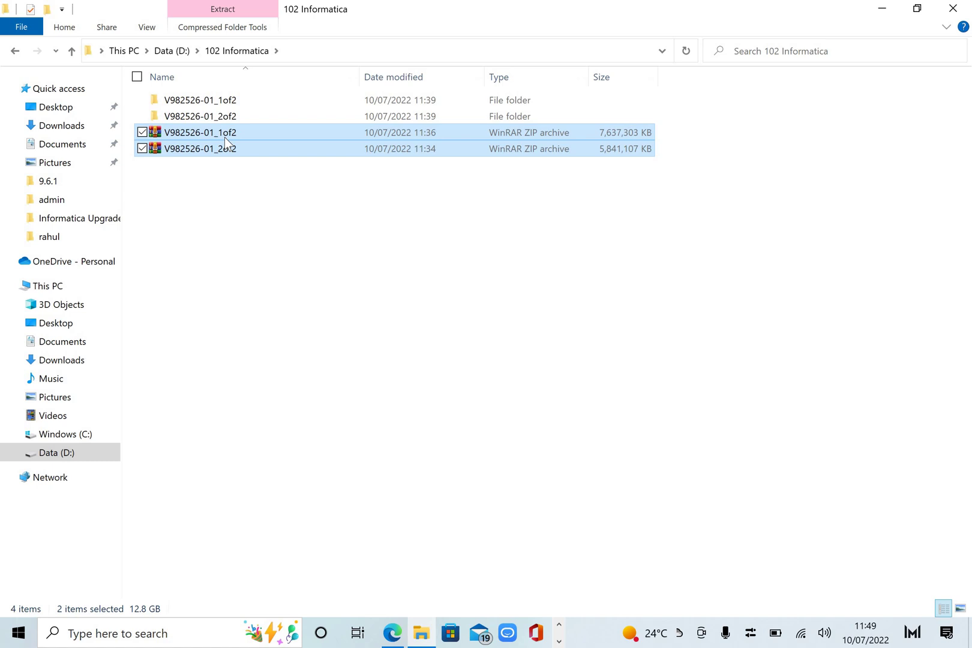
key(shift+Delete)
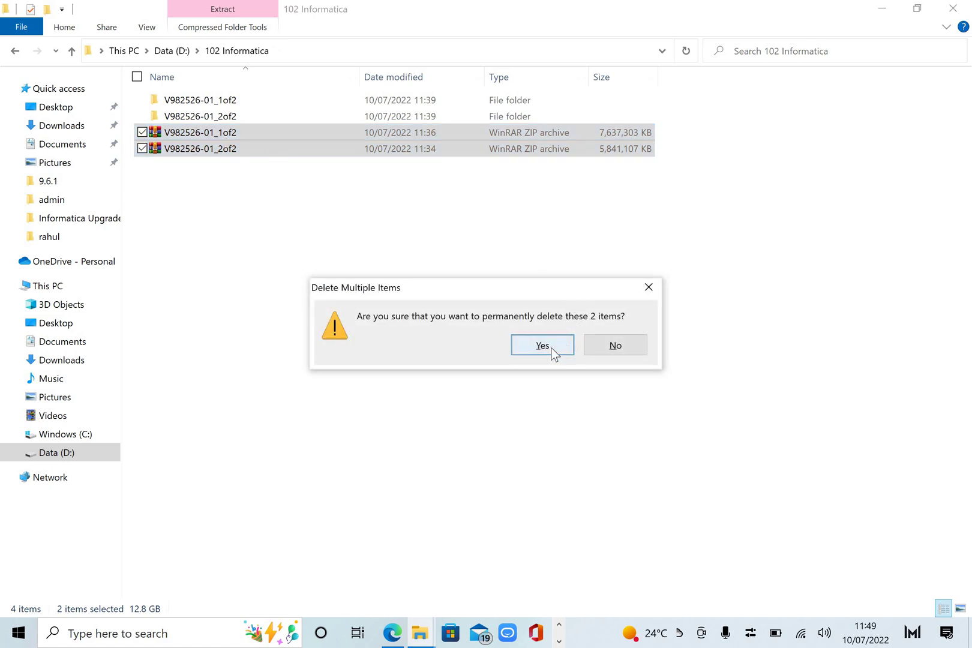
click(551, 348)
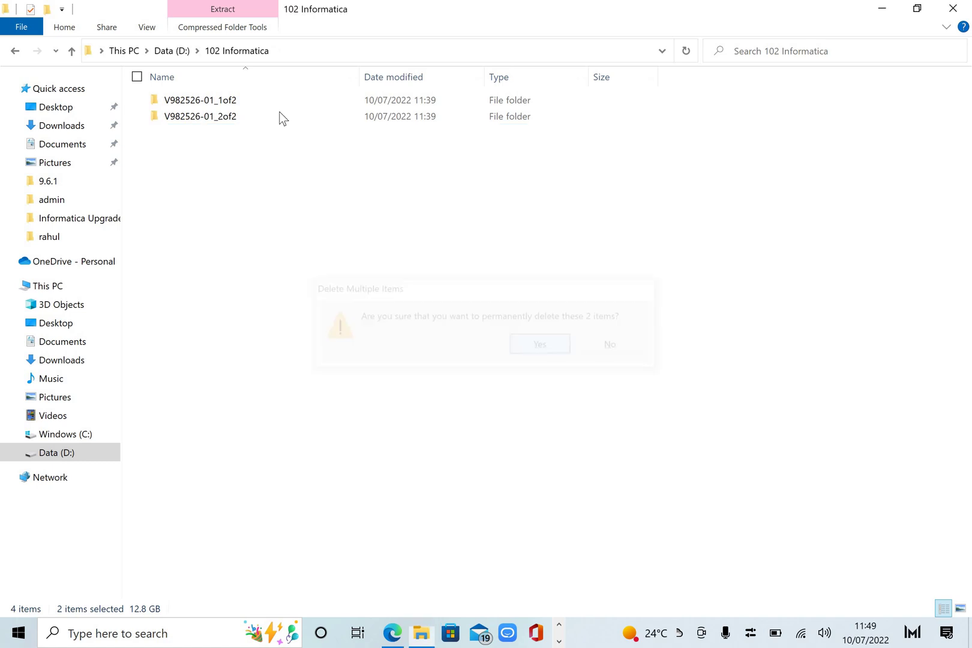
Permanently delete the Informatica server zip inside the V982526-01_1of2 folder
double_click(233, 106)
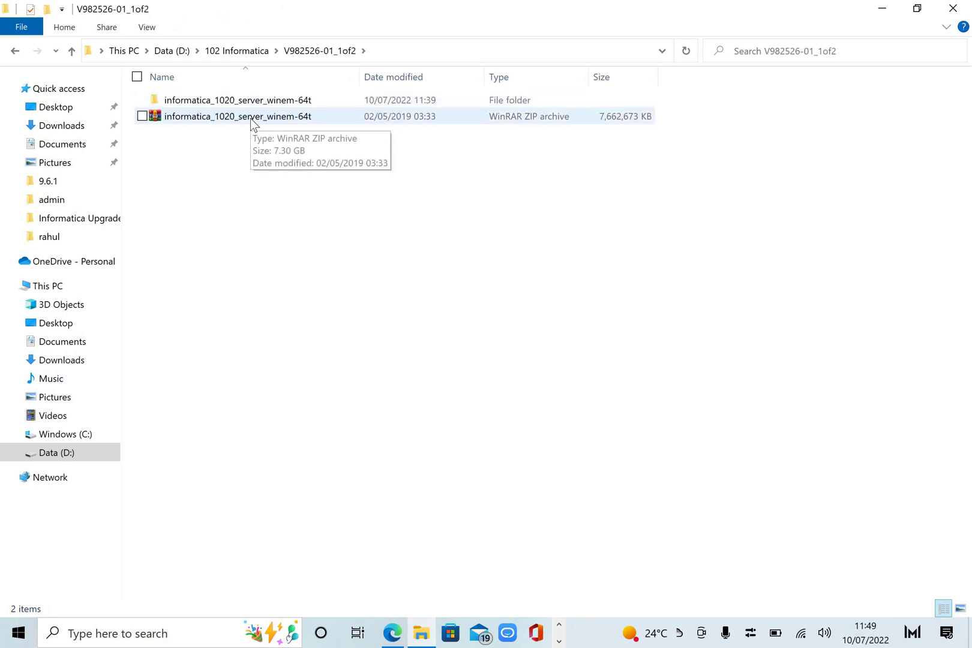
click(249, 118)
key(shift+Delete)
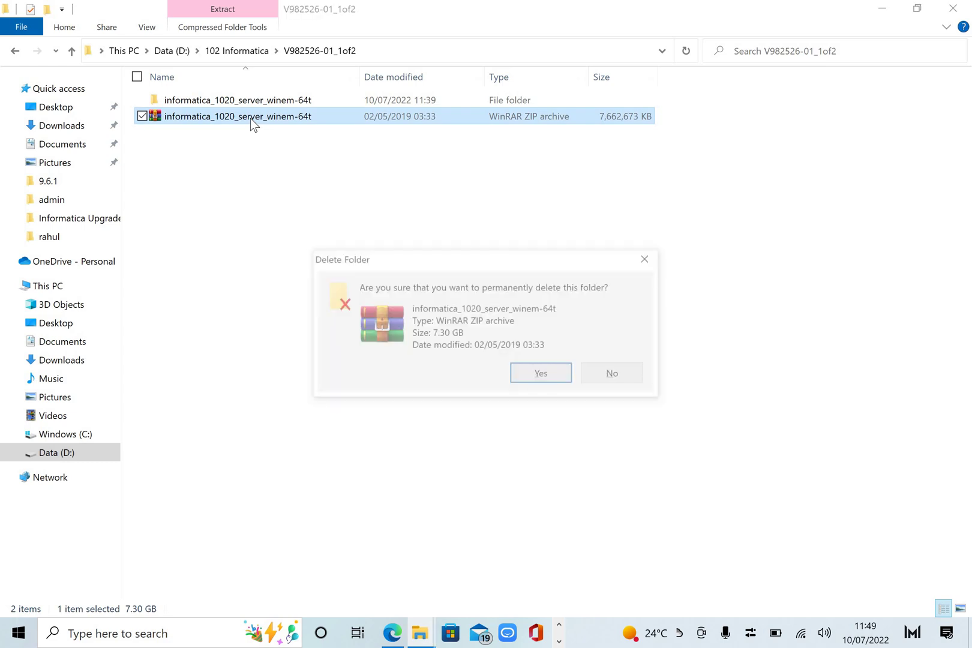
click(542, 375)
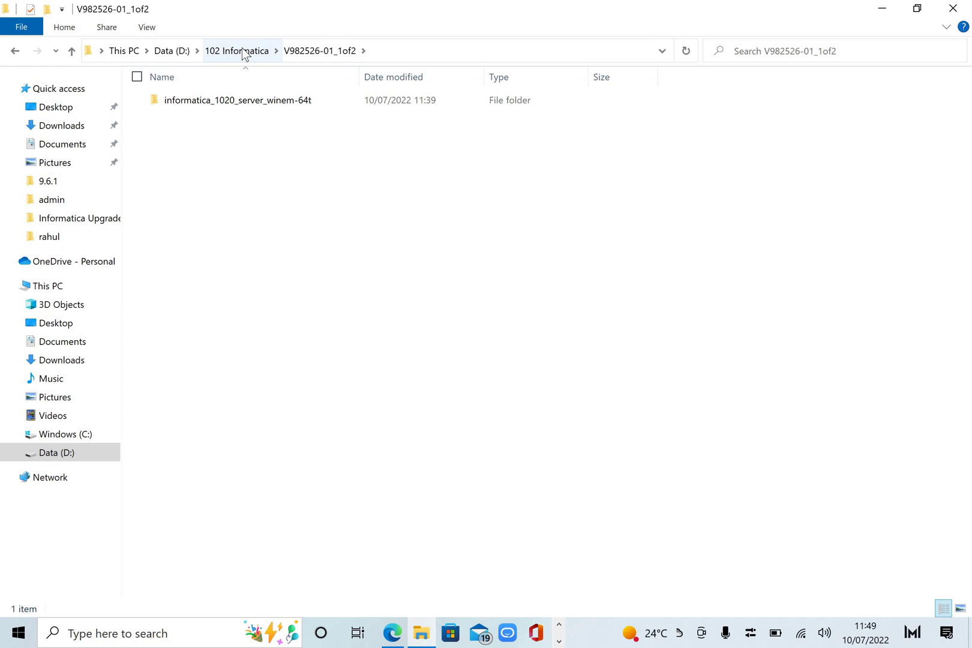
key(alt+Up)
Permanently delete the 5.58 GB informatica_1020_client_winem-64t zip from V982526-01_2of2
double_click(221, 115)
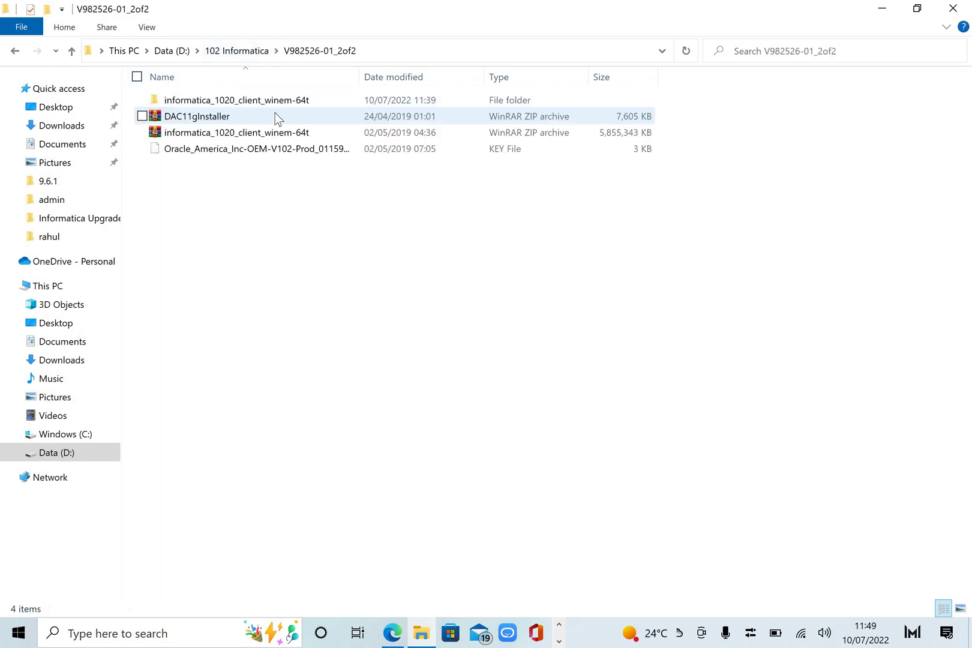
click(229, 137)
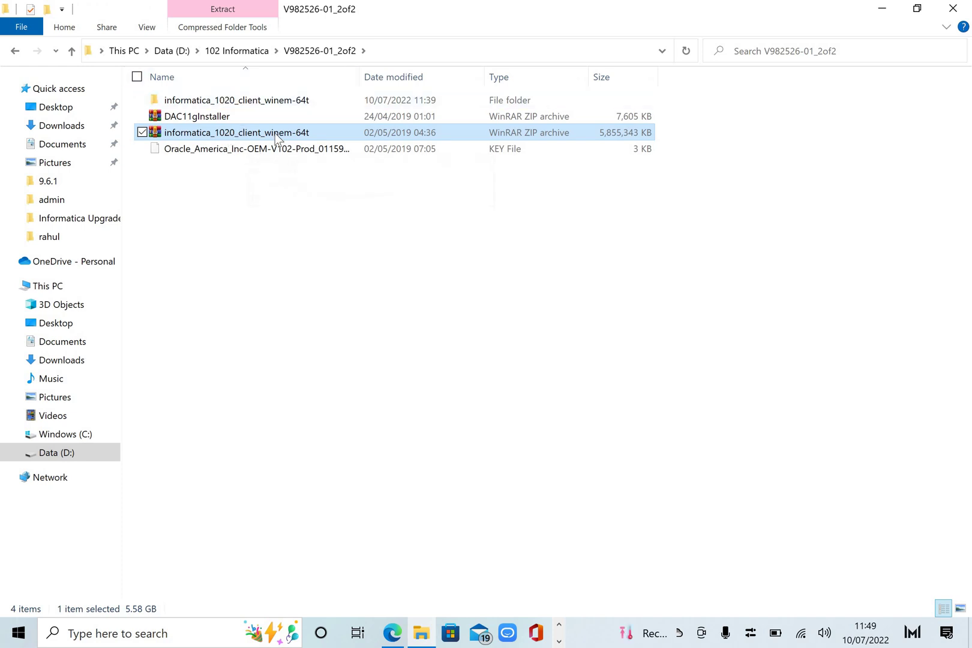
key(shift+Delete)
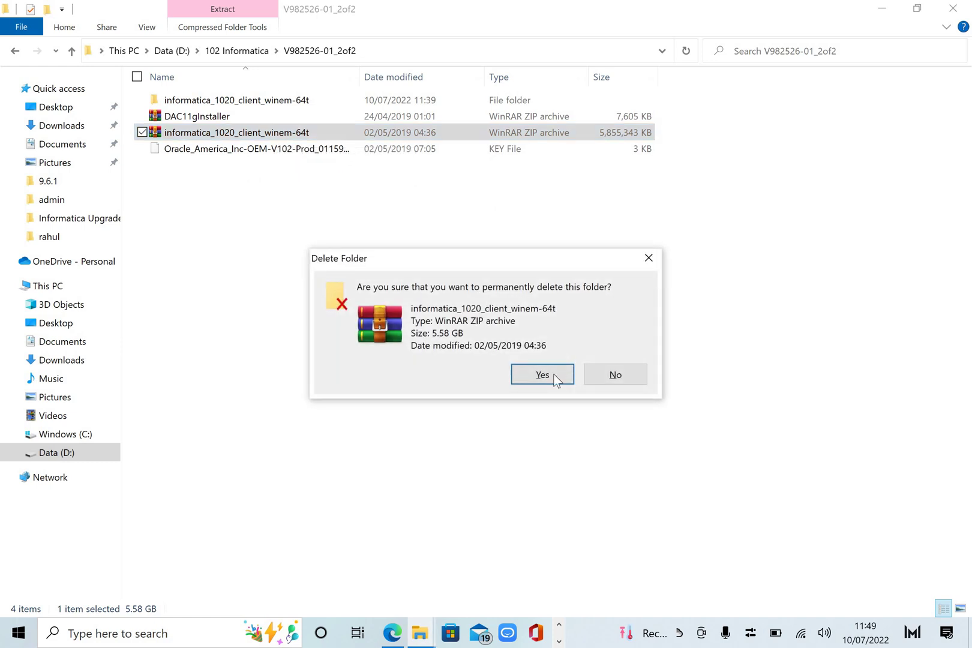
click(556, 377)
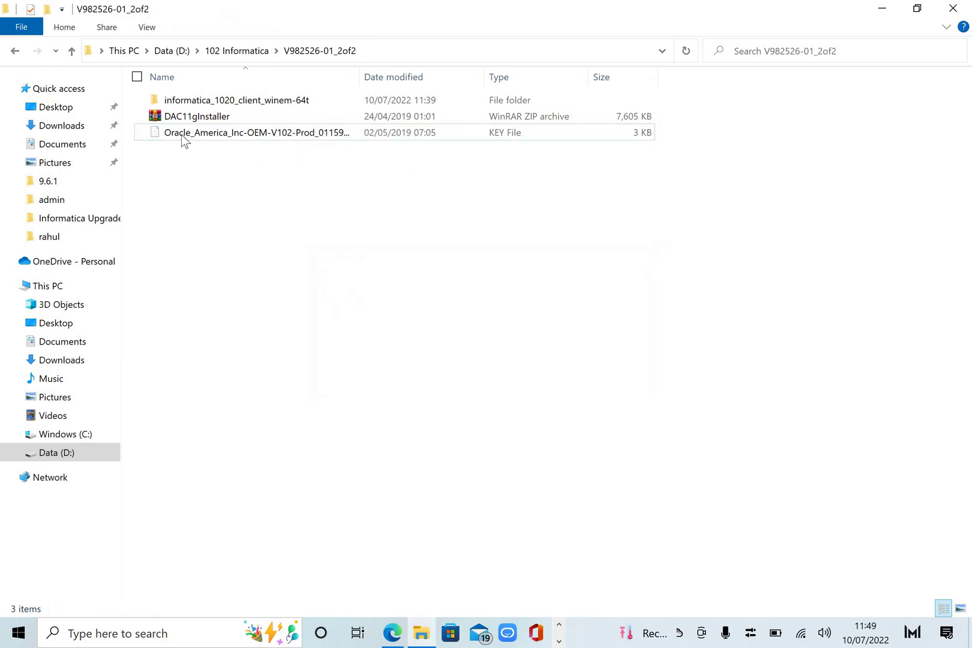
click(224, 138)
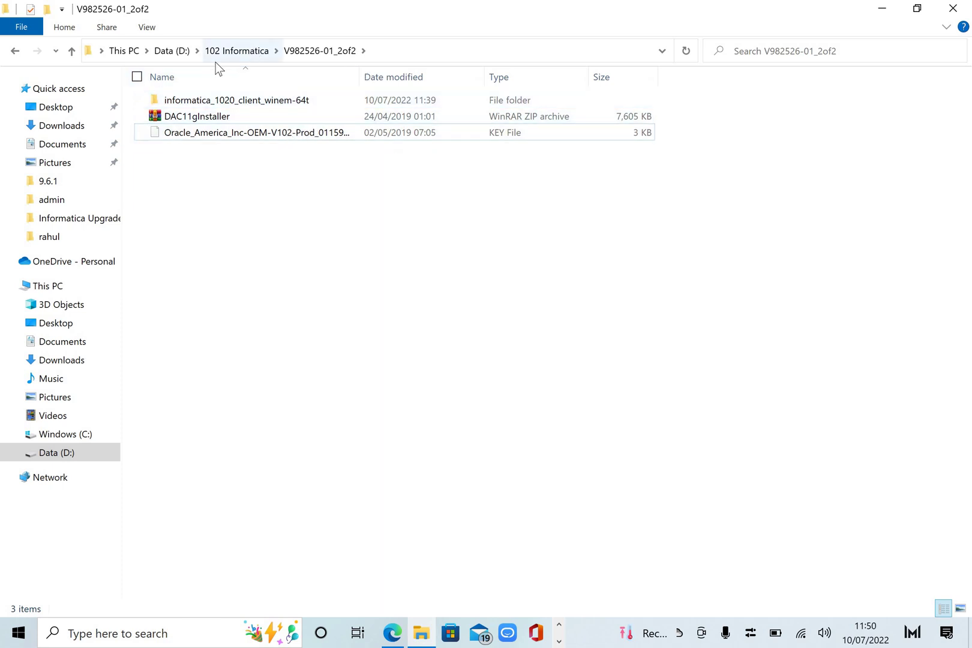
Check that 102 Informatica on D: now measures 20.1 GB across 53,988 files
click(173, 55)
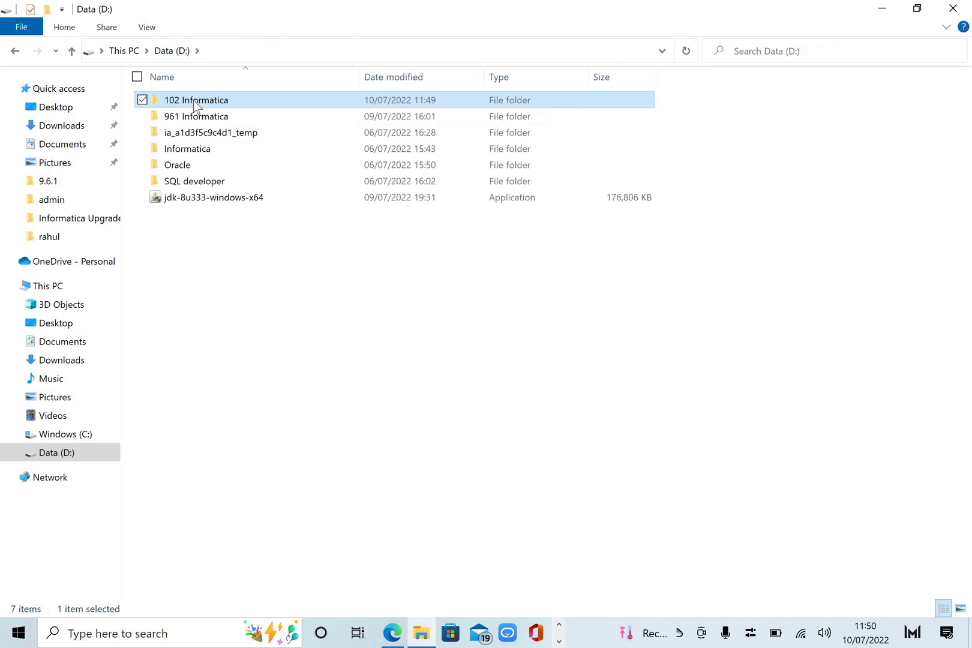
right_click(192, 100)
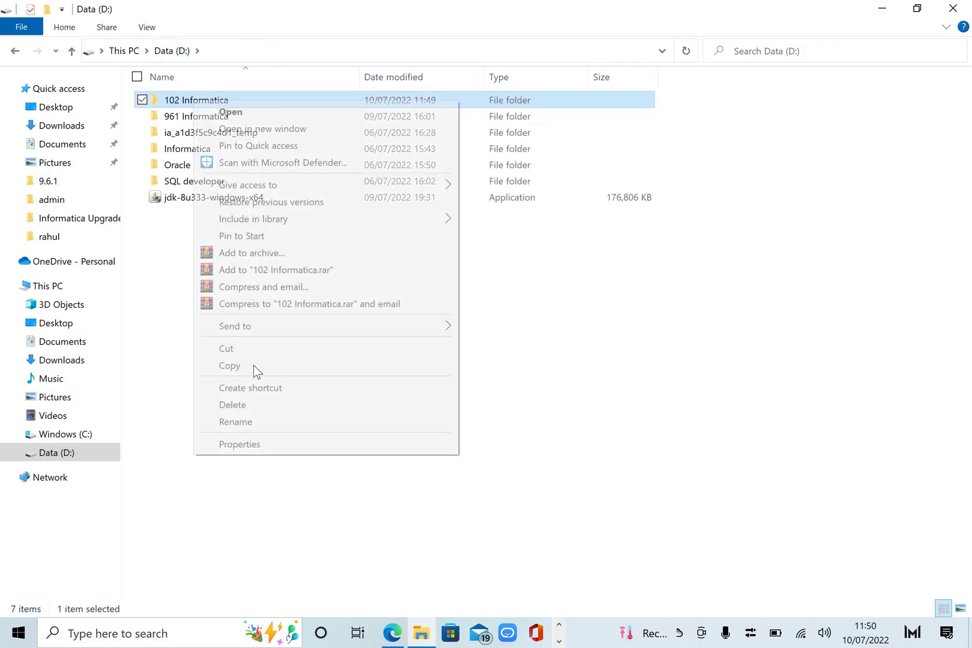
click(239, 444)
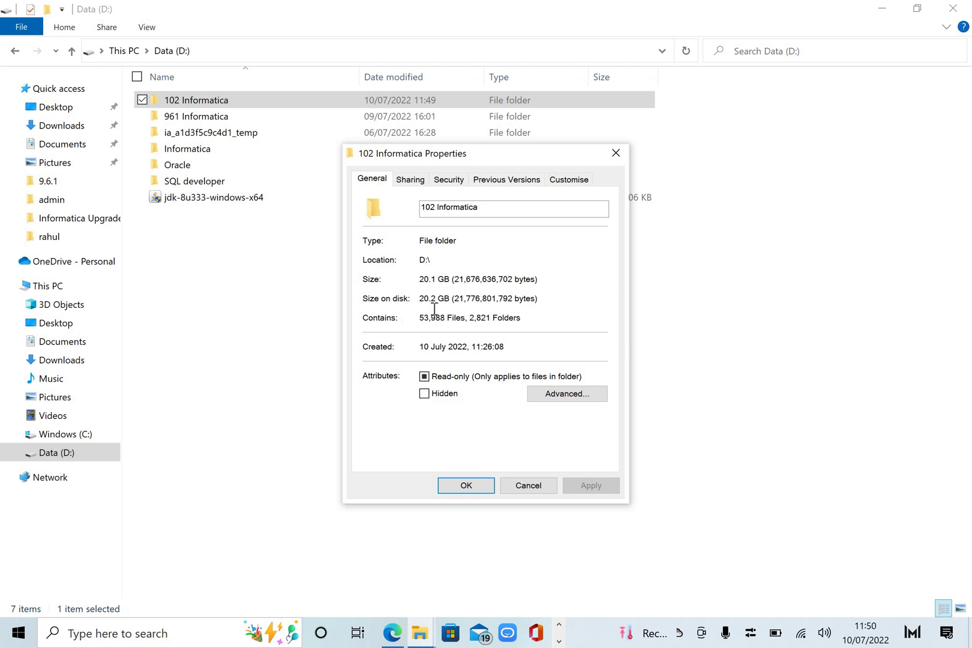
click(530, 484)
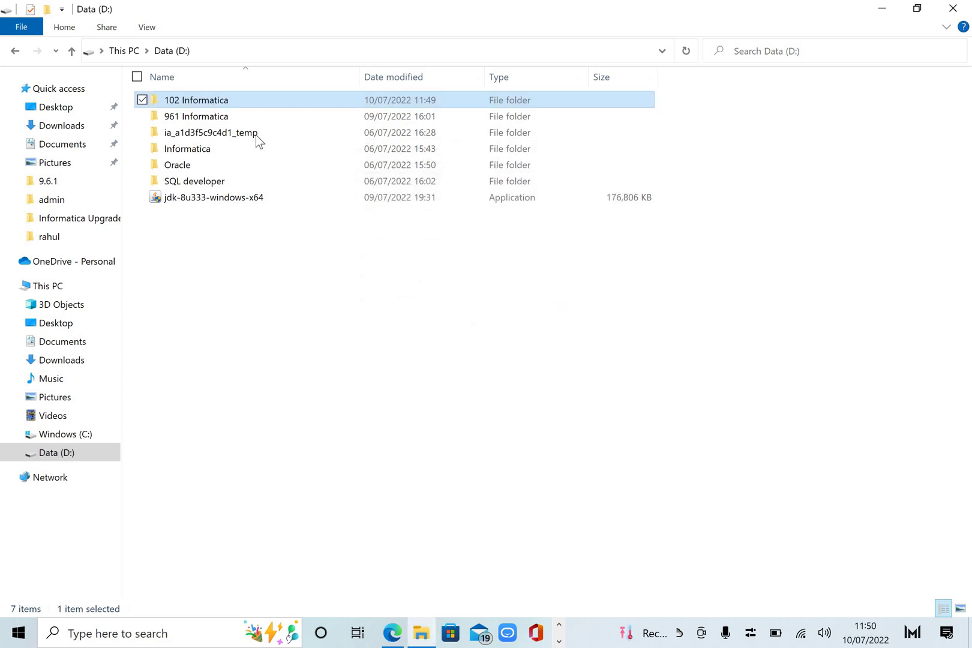
Open D:\Informatica\Step1 and glance at the Oracle download page in Chrome
double_click(201, 148)
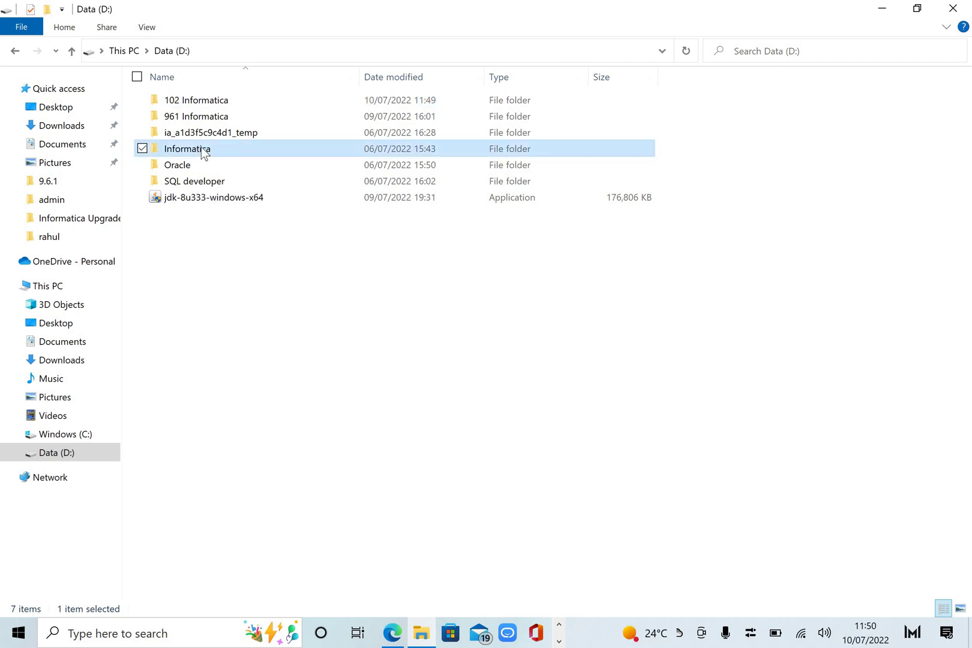
double_click(188, 101)
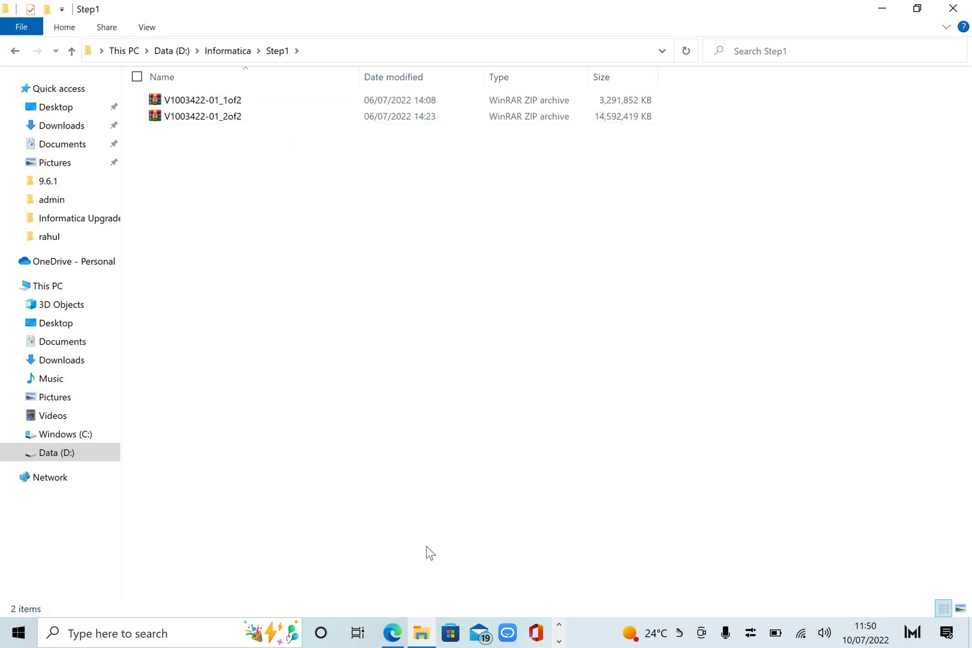
click(559, 641)
click(422, 633)
Browse the Step2 and Step3 subfolders of Informatica
click(223, 52)
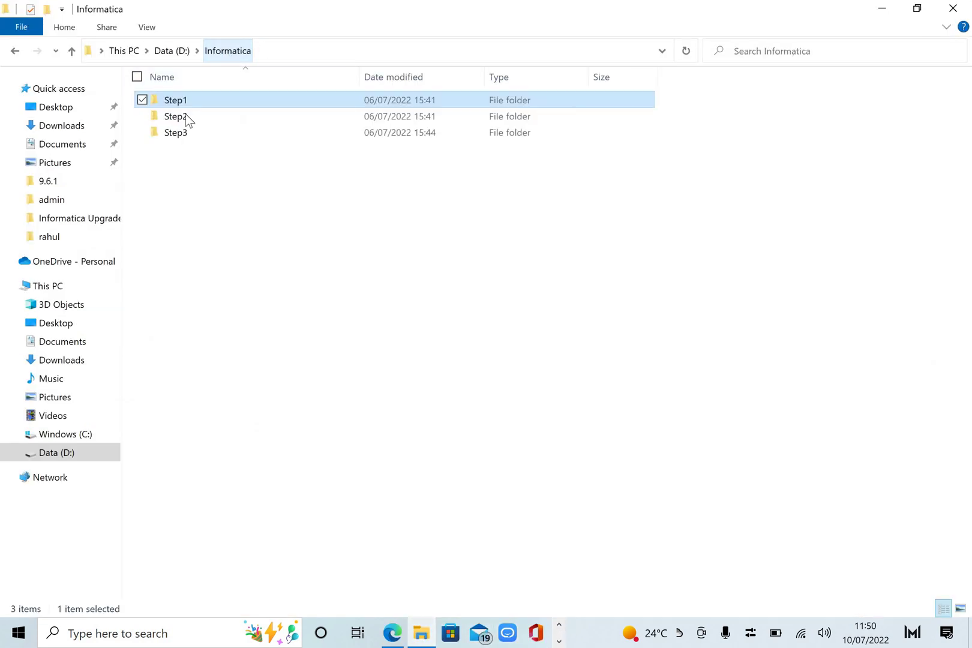
click(195, 114)
double_click(194, 115)
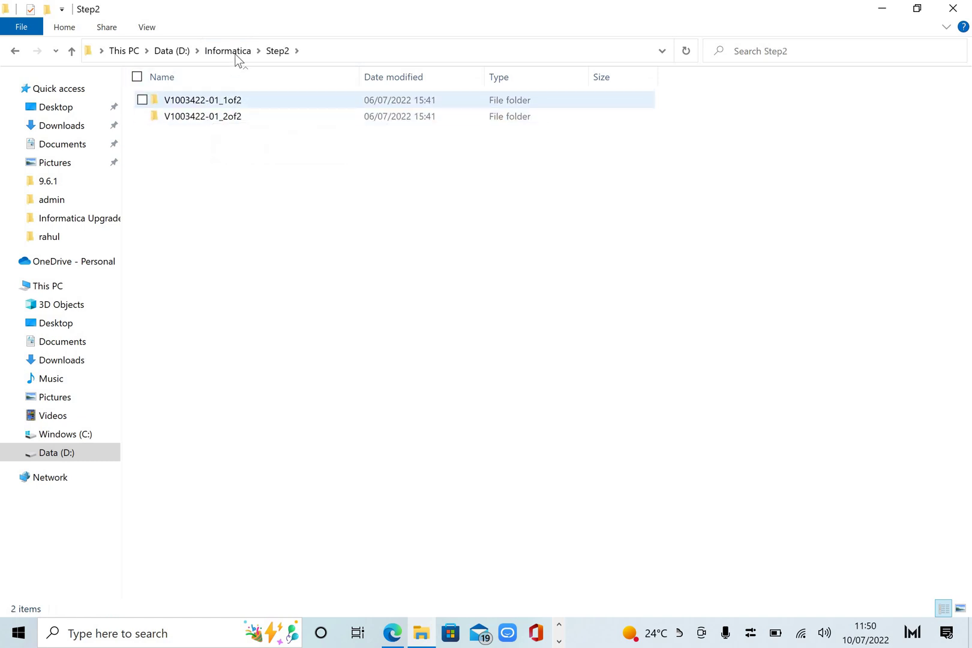
key(BackSpace)
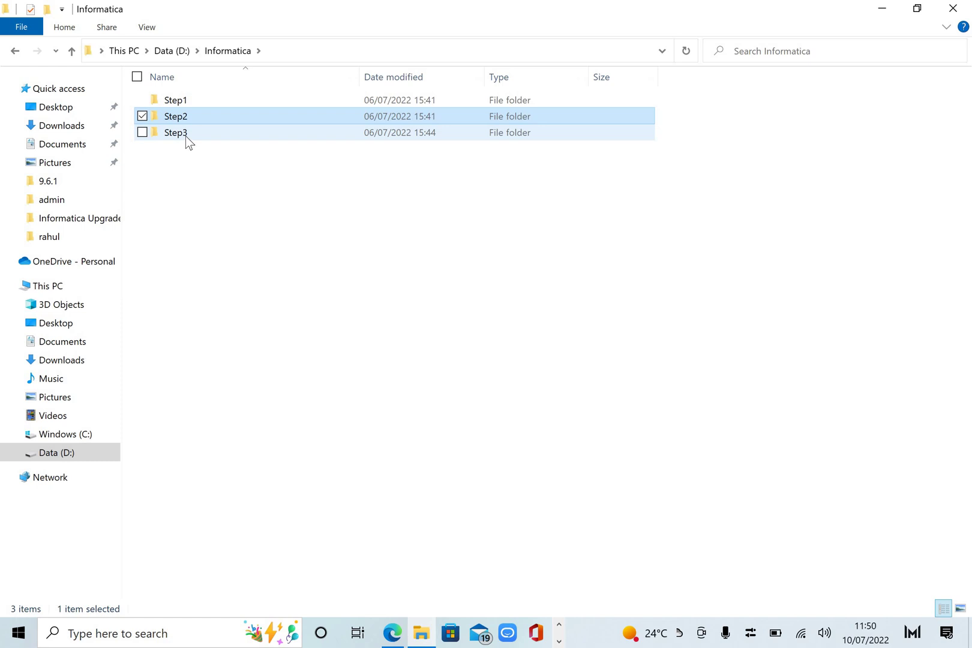
double_click(186, 133)
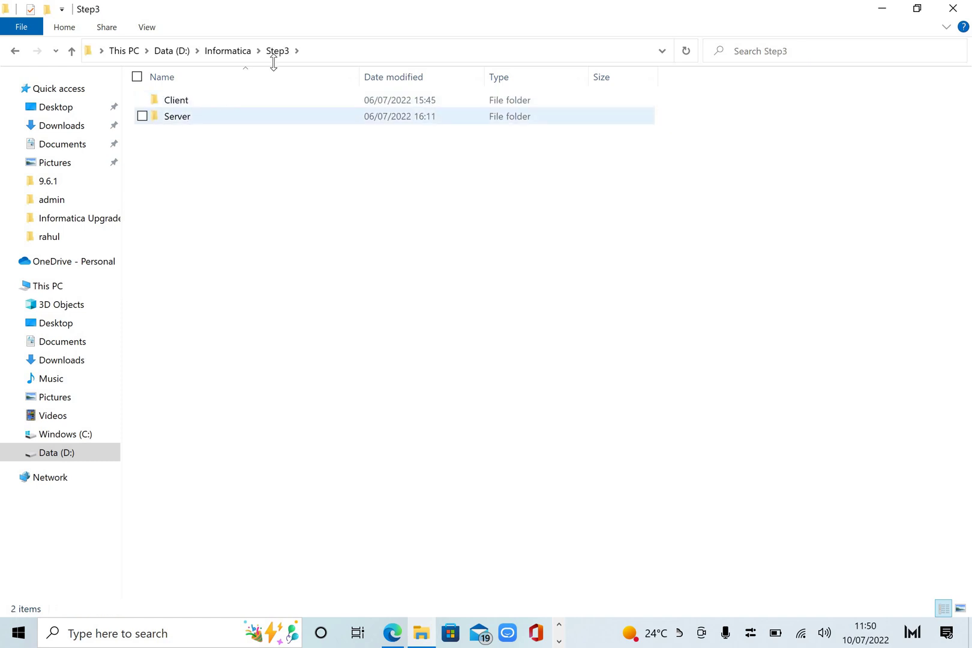
click(228, 51)
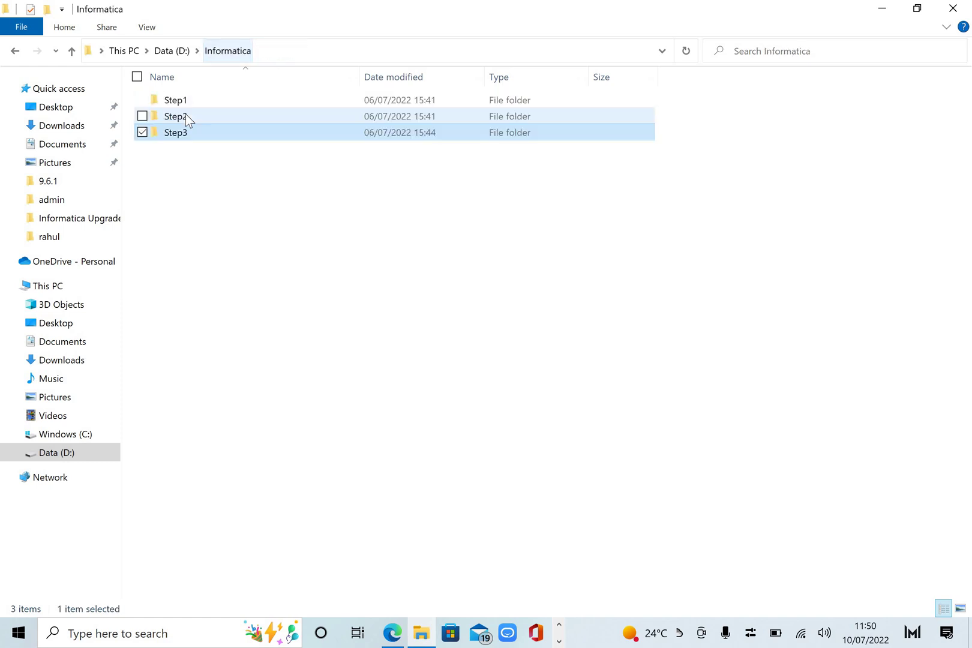
Inspect Step2's V1003422-01_1of2 part1 files and Step3's Client folder, then select Step1
double_click(186, 117)
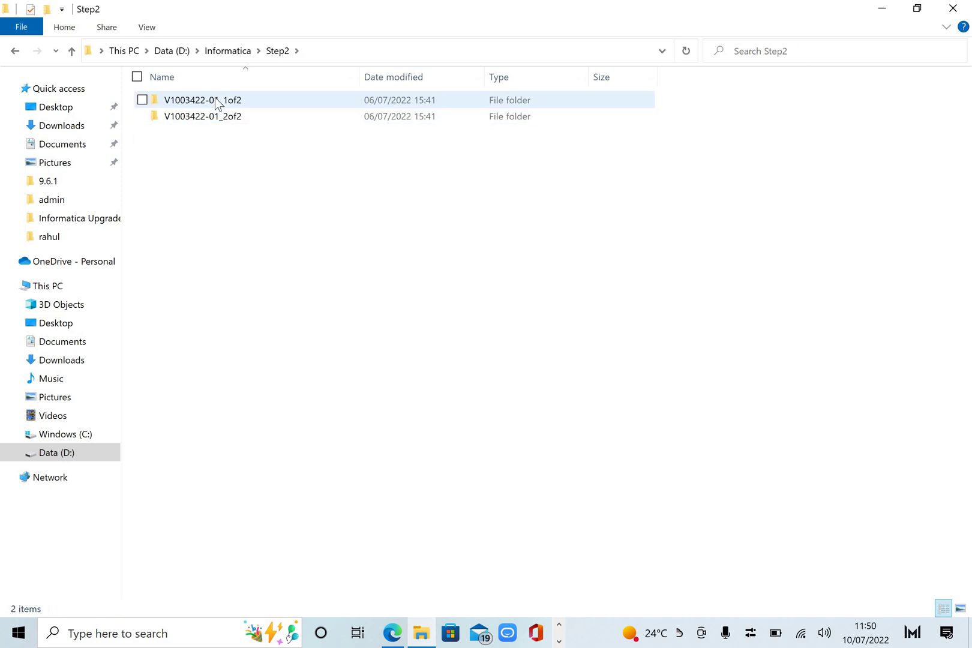
double_click(174, 99)
double_click(170, 99)
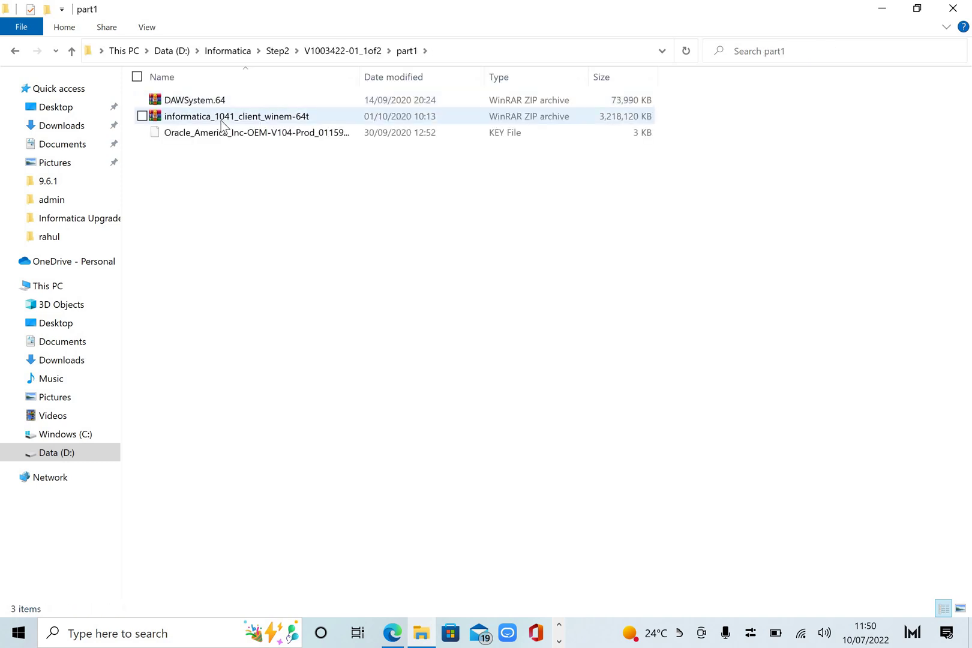
click(277, 50)
click(226, 53)
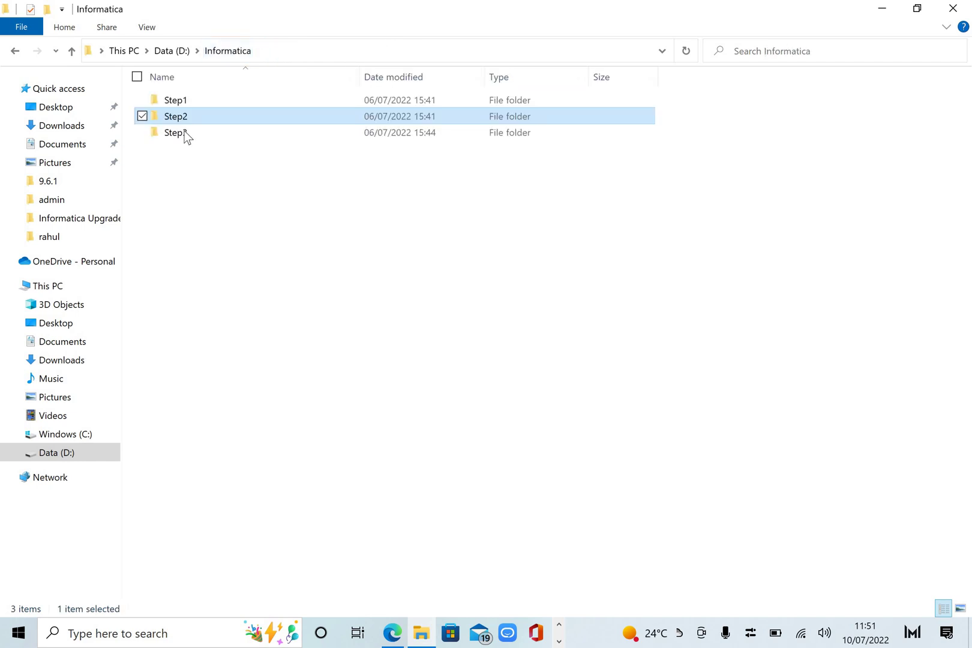
click(184, 131)
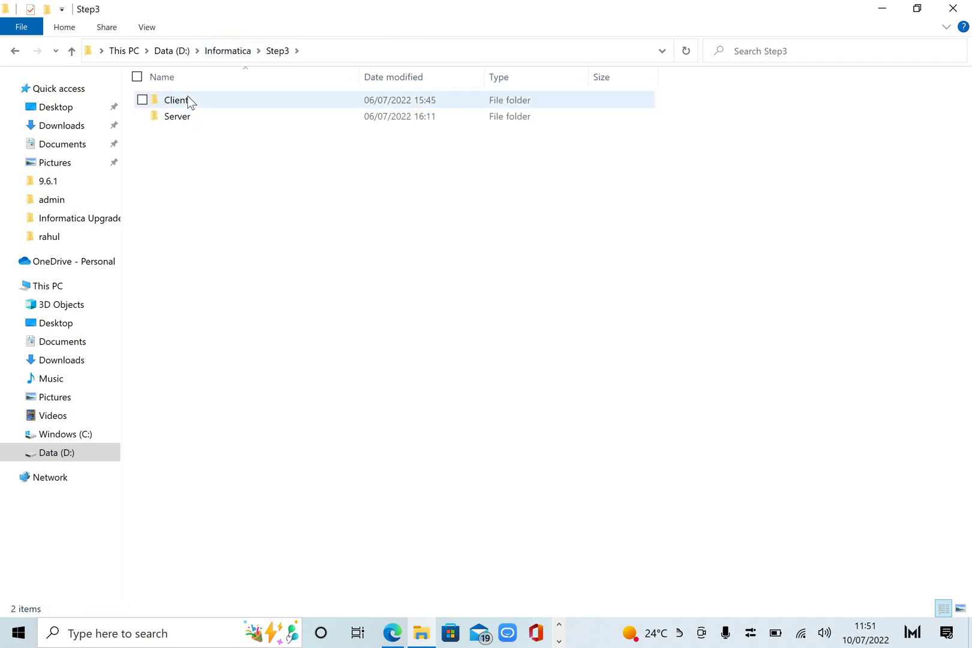
double_click(190, 101)
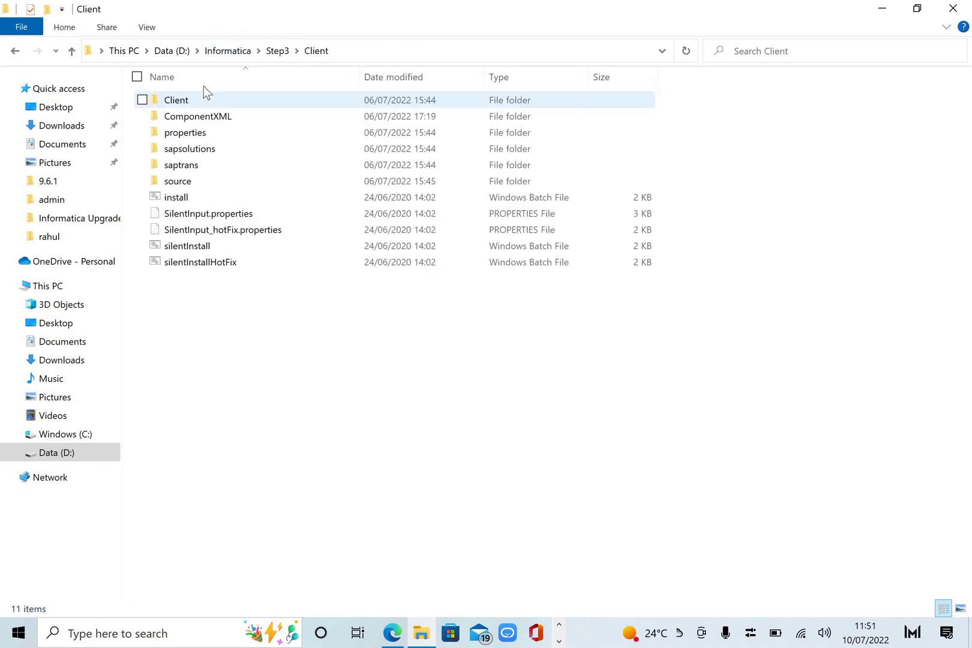
click(240, 51)
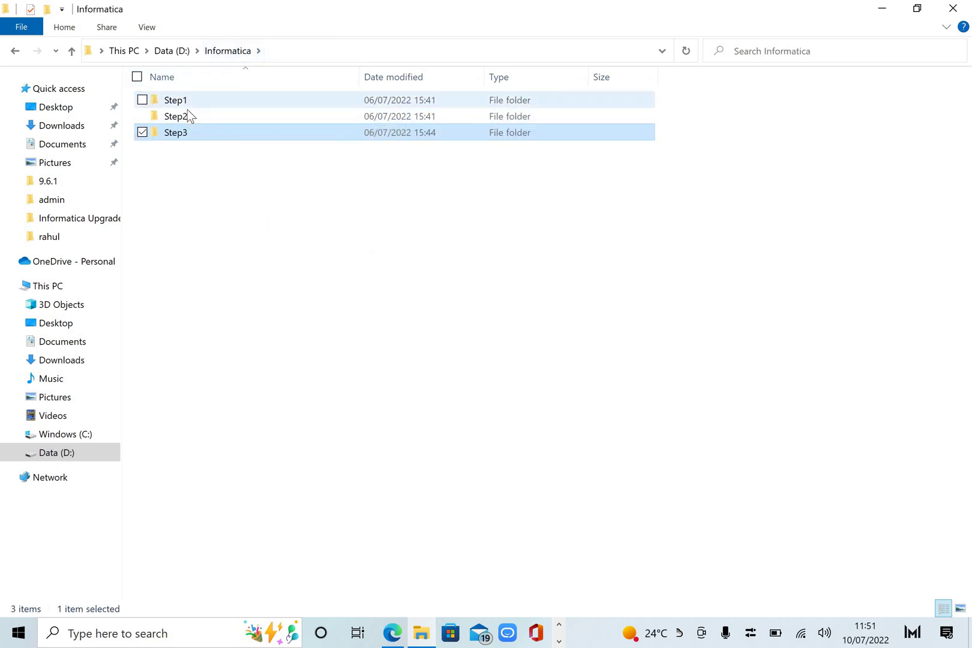
click(187, 107)
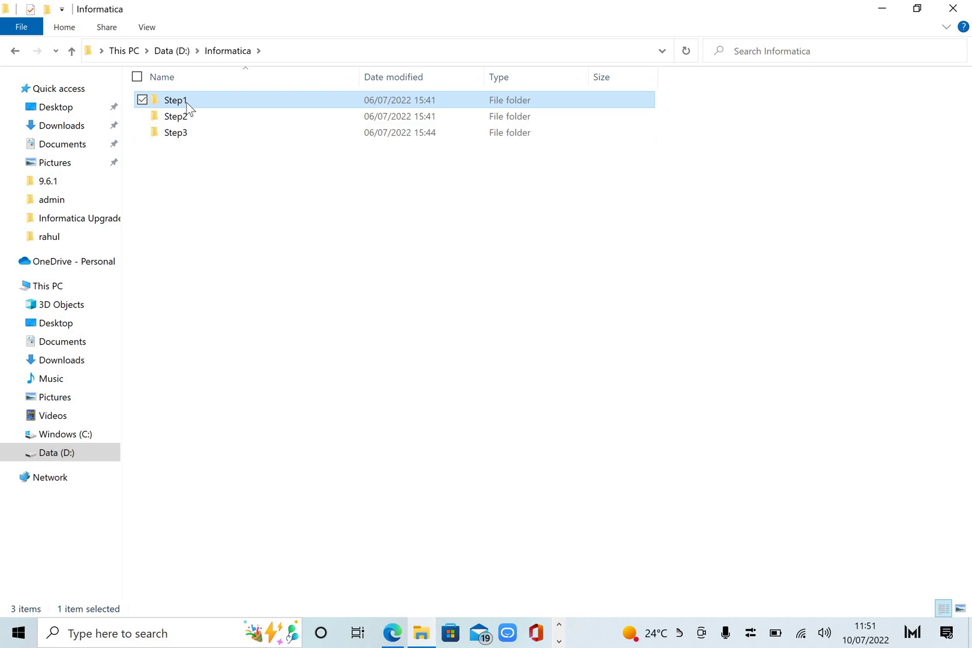
Permanently delete both V1003422 archives in the Step1 folder
double_click(187, 107)
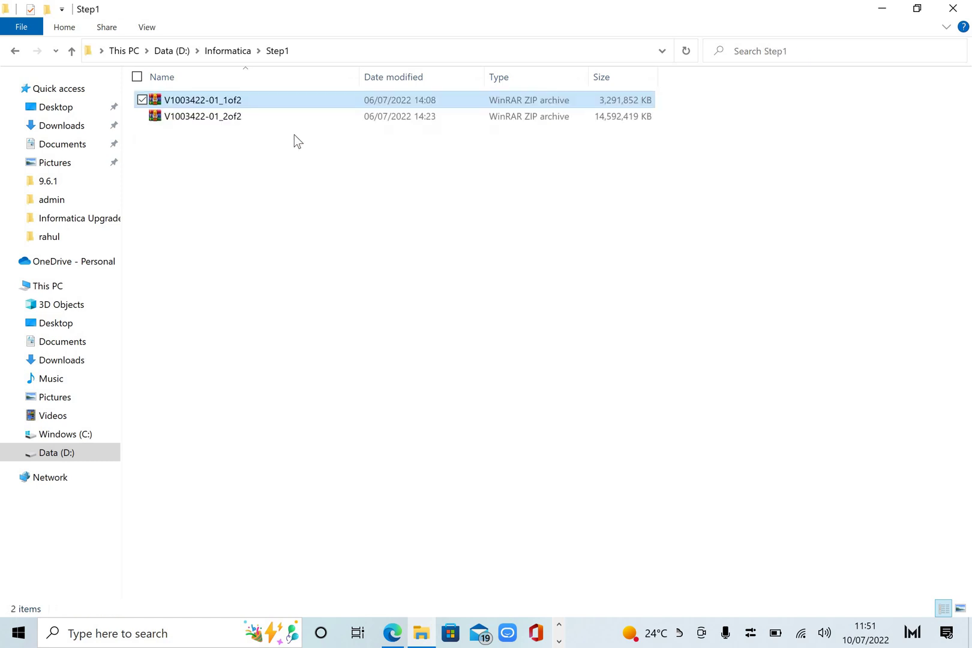
click(316, 105)
key(ctrl+a)
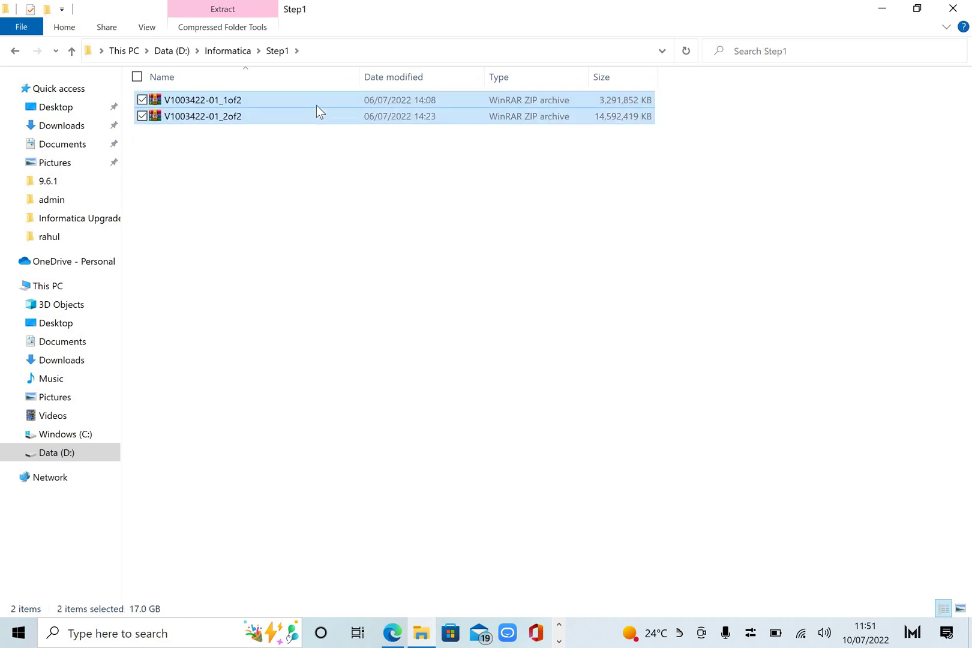
key(shift+Delete)
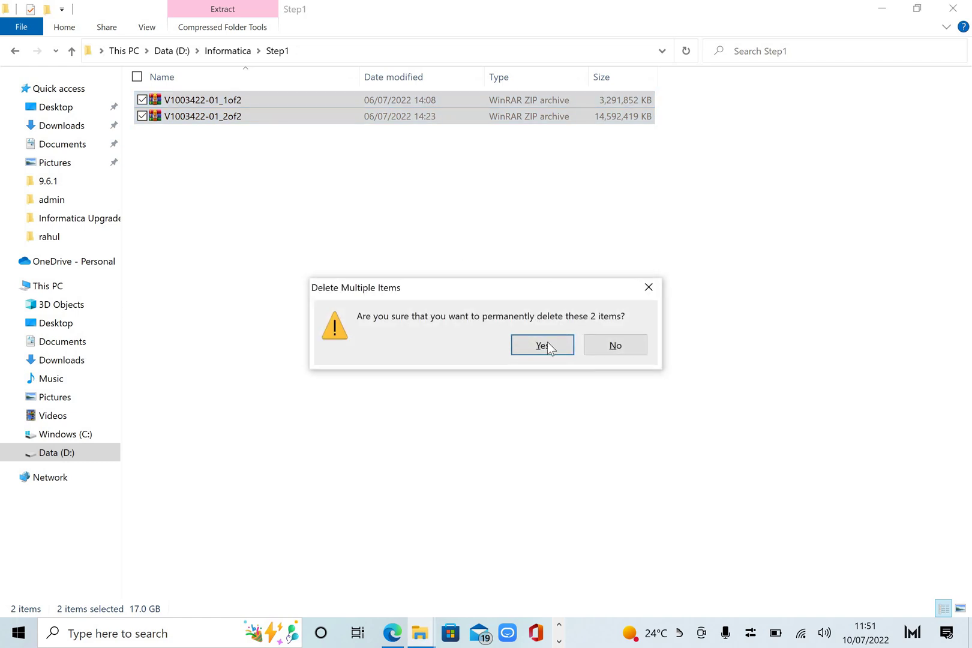
click(547, 345)
Permanently delete informatica_1041_client_winem-64t from Step2\V1003422-01_1of2\part1
click(227, 51)
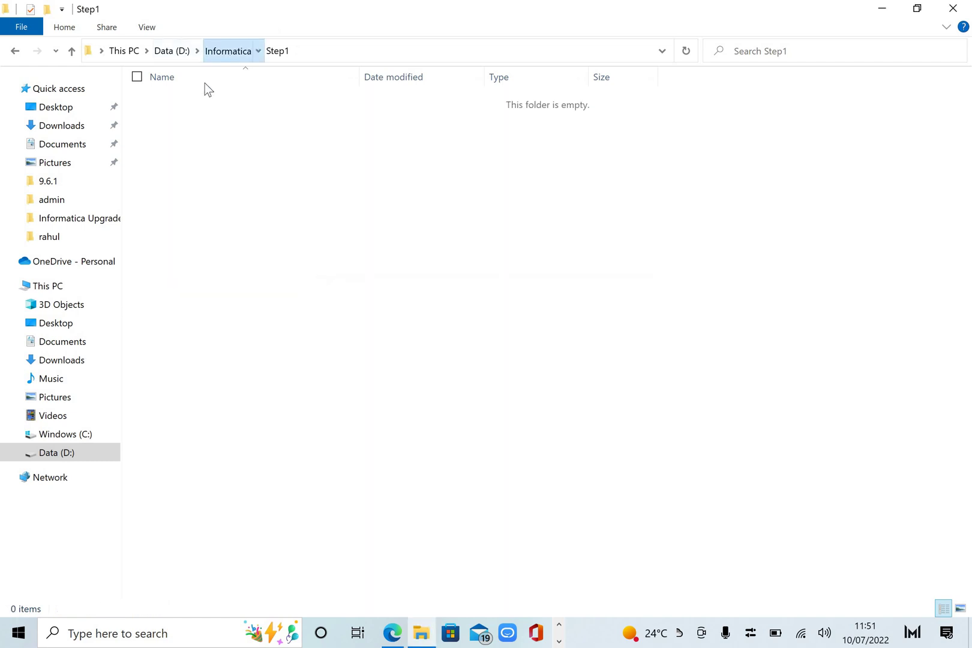
double_click(176, 117)
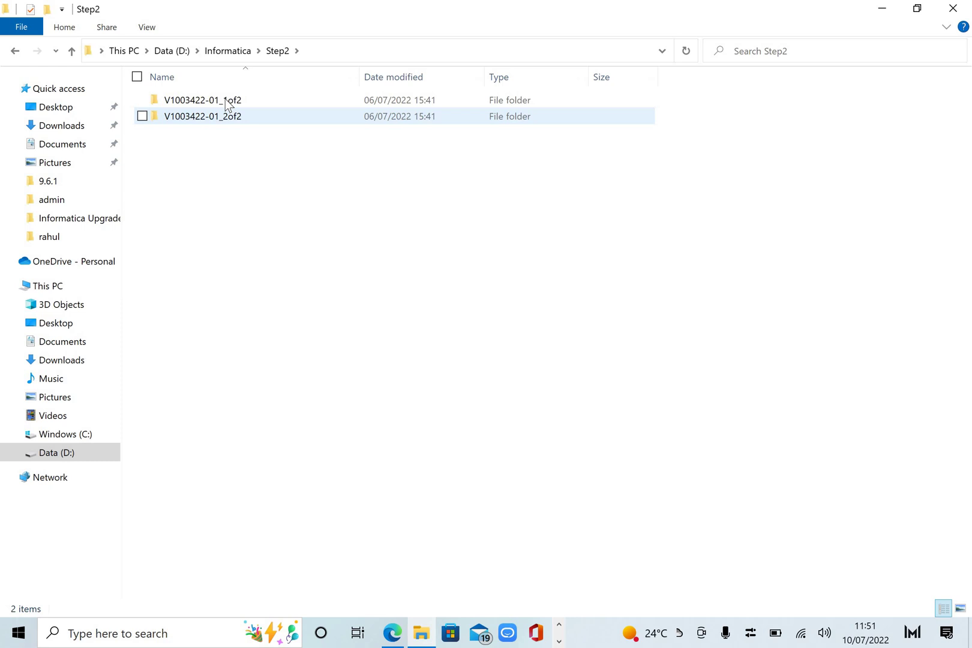
double_click(225, 99)
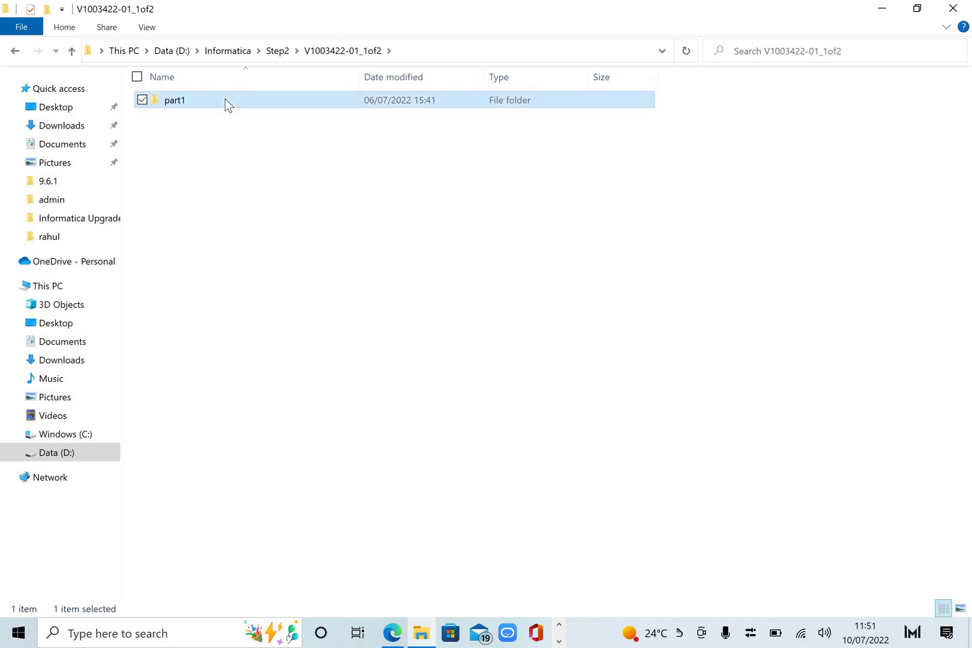
double_click(225, 99)
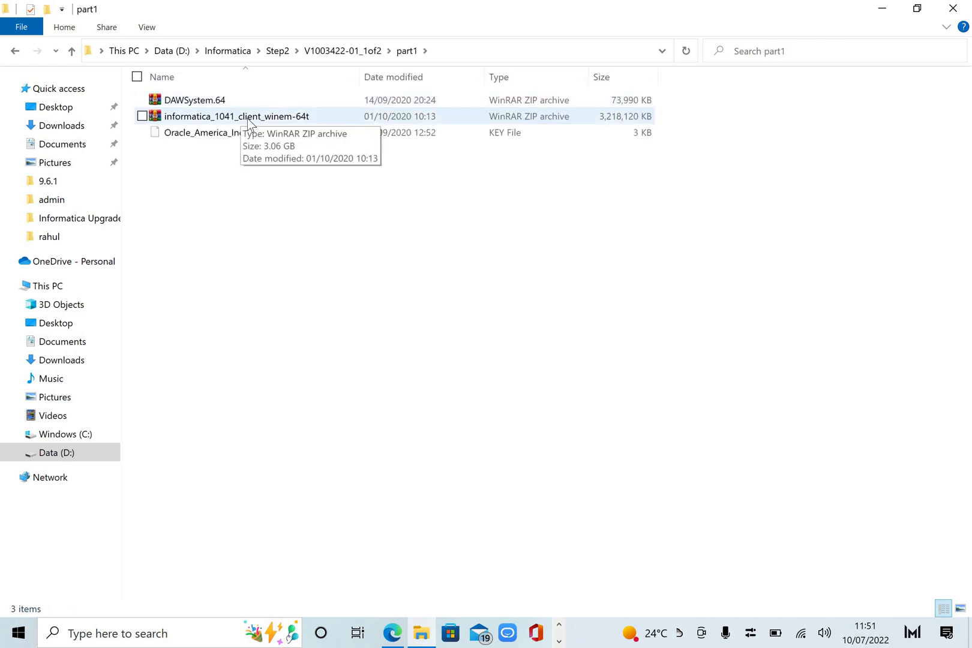
click(249, 123)
key(shift+Delete)
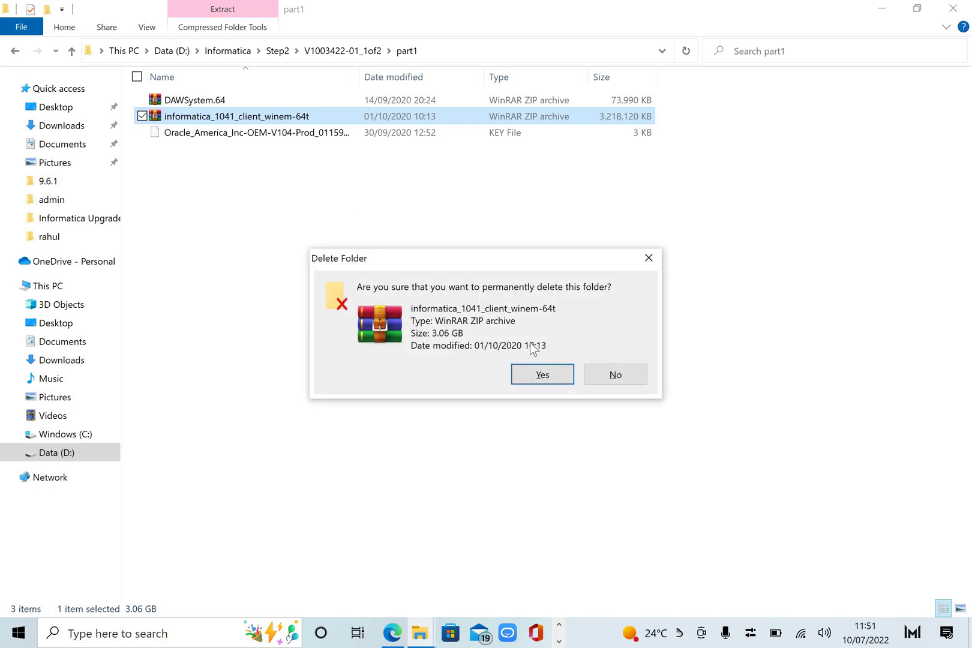
click(555, 378)
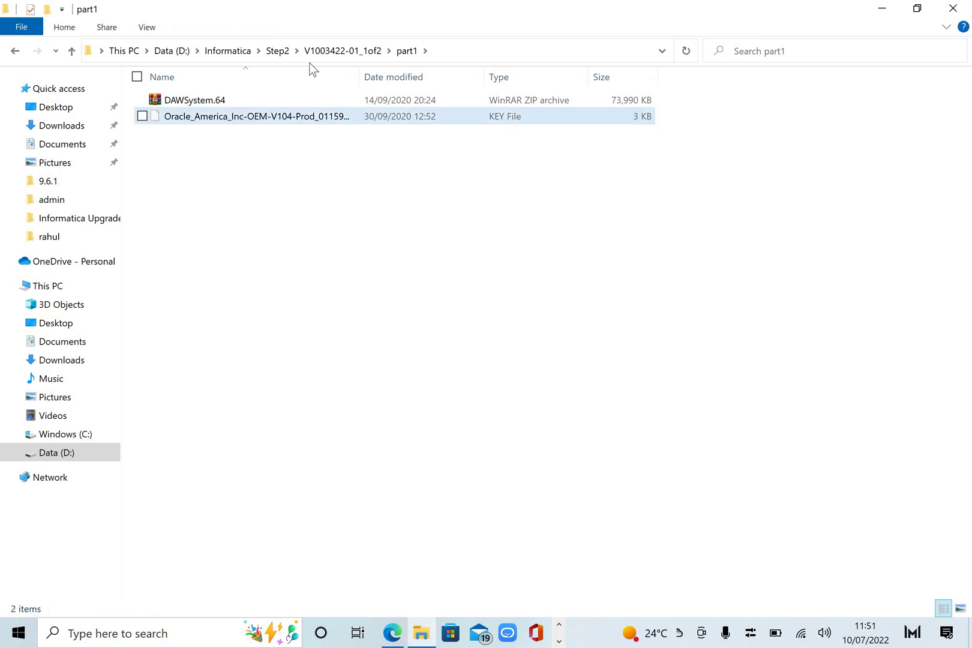
Permanently delete informatica_1041_server_winem-64t from V1003422-01_2of2\part2, then return to Informatica
click(277, 52)
click(221, 120)
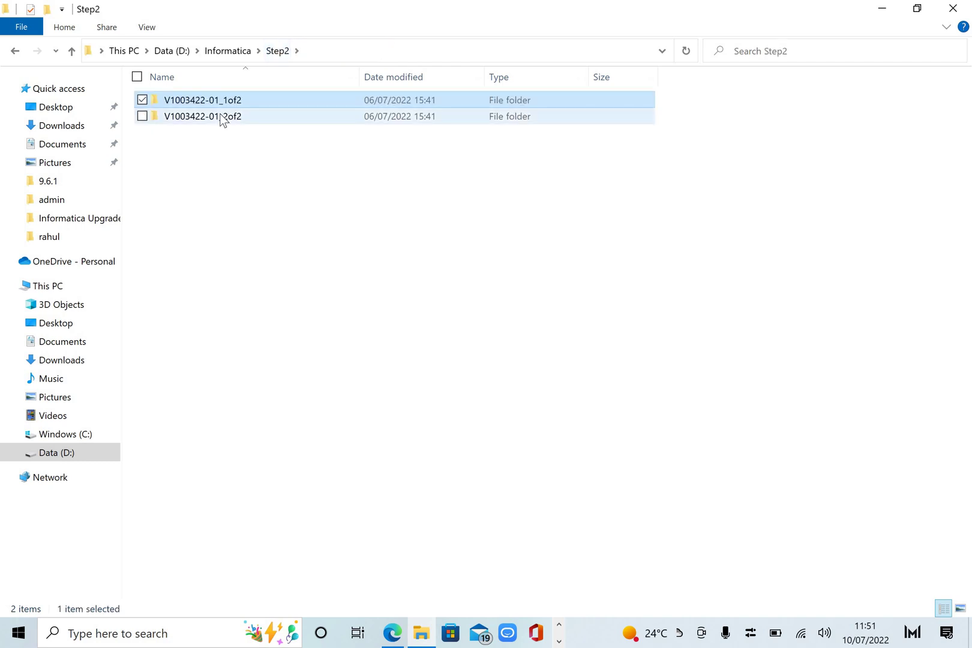
double_click(221, 117)
double_click(194, 104)
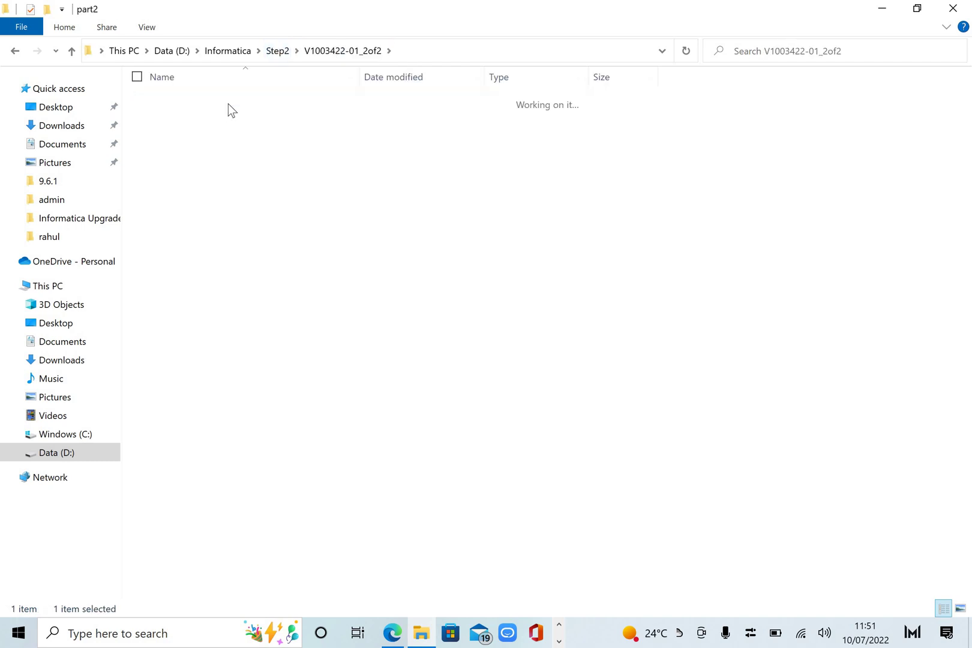
click(230, 104)
key(shift+Delete)
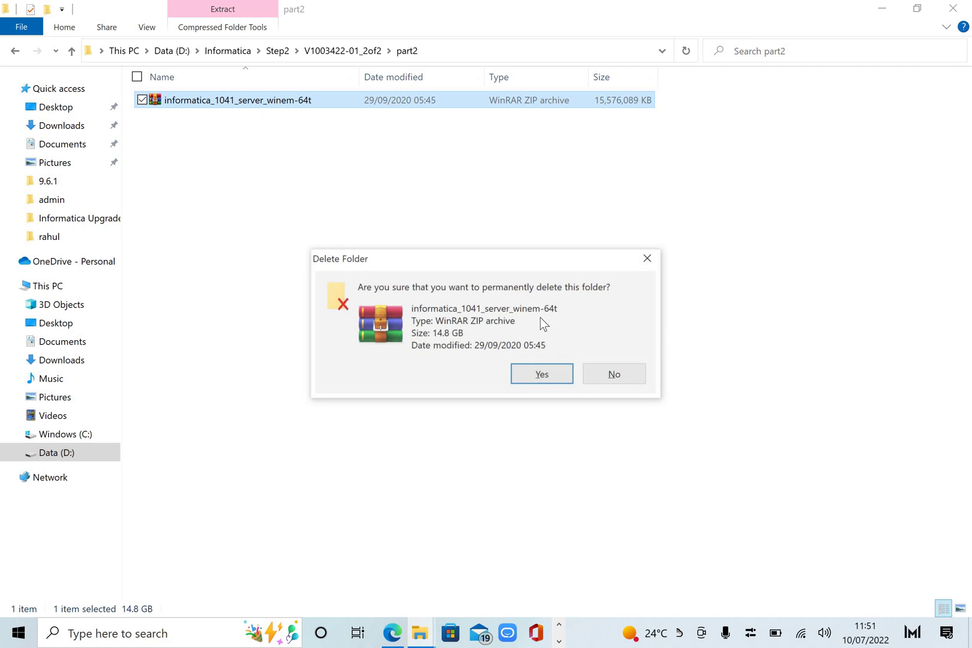
click(550, 374)
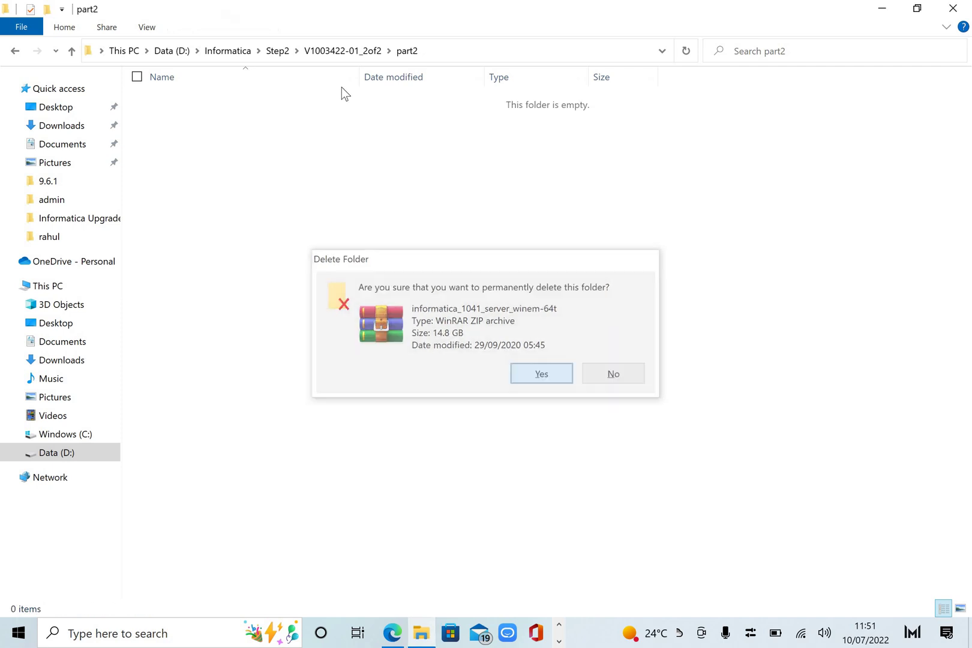
click(270, 52)
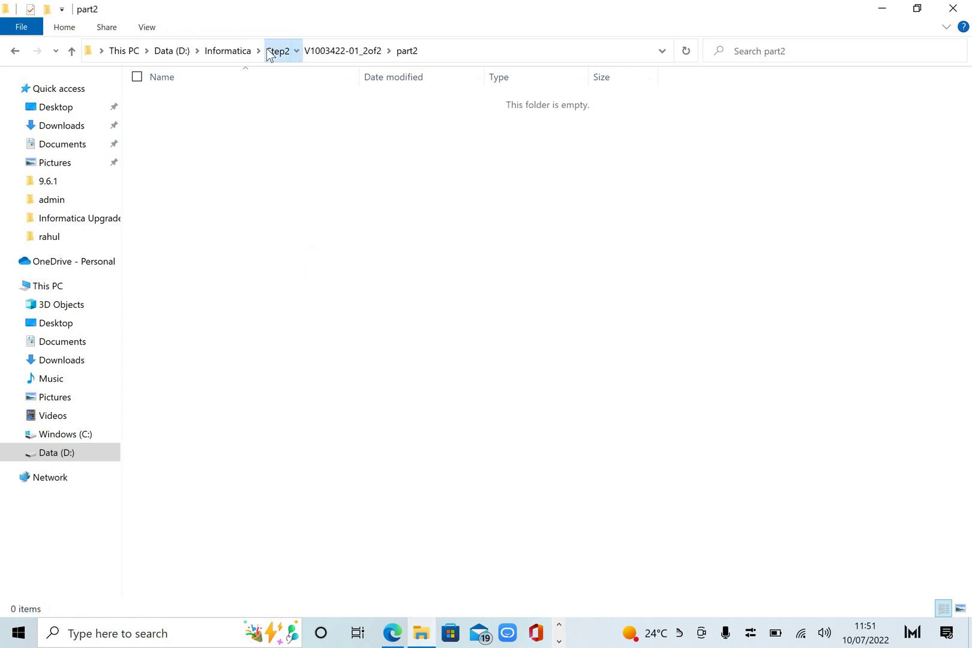
click(219, 50)
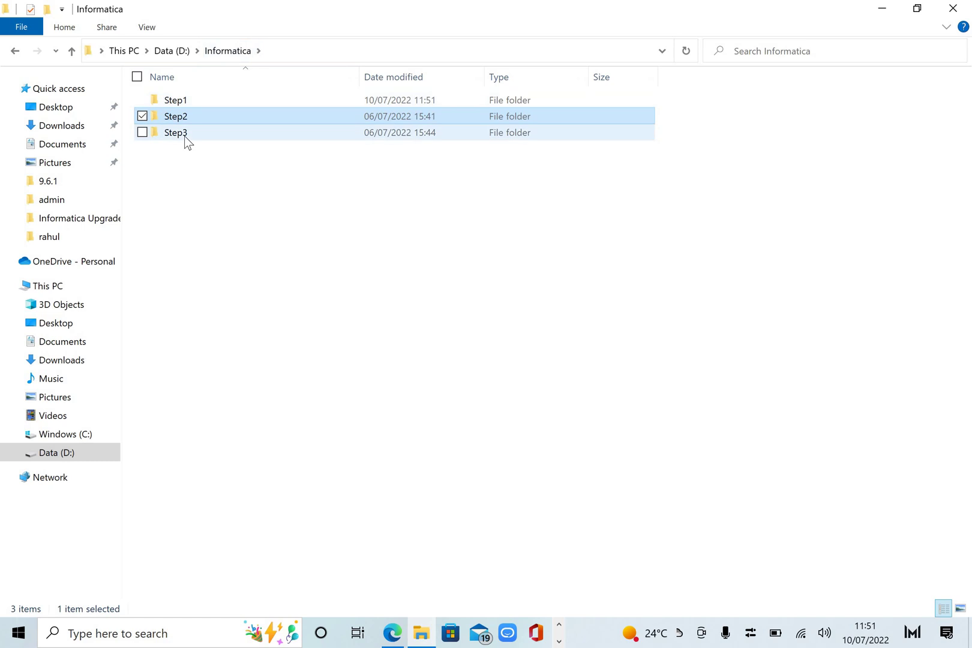
Browse the Server and Client folders inside Informatica\Step3
double_click(186, 133)
double_click(190, 115)
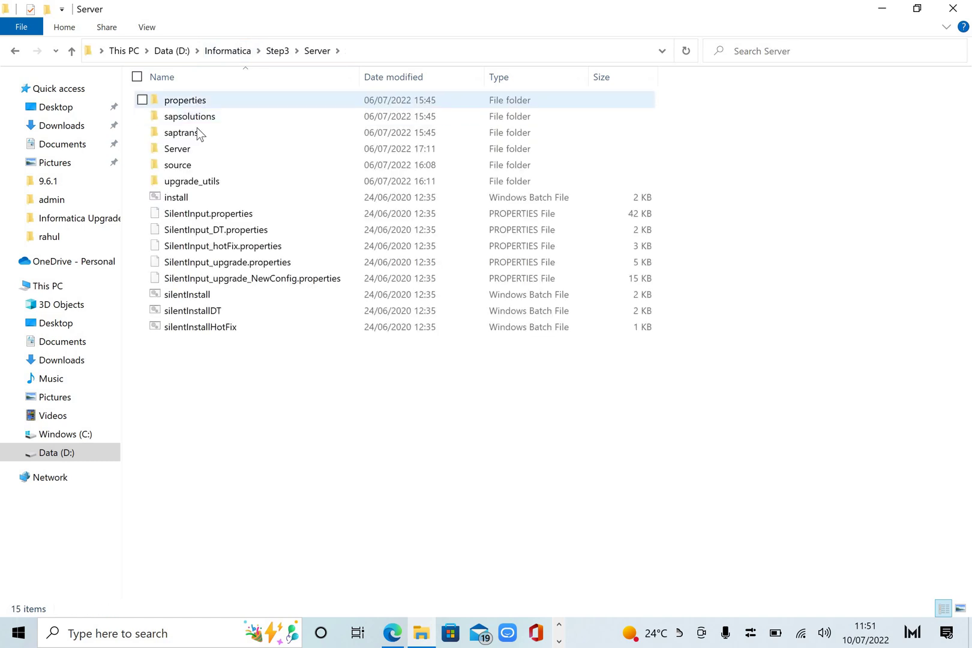
click(271, 53)
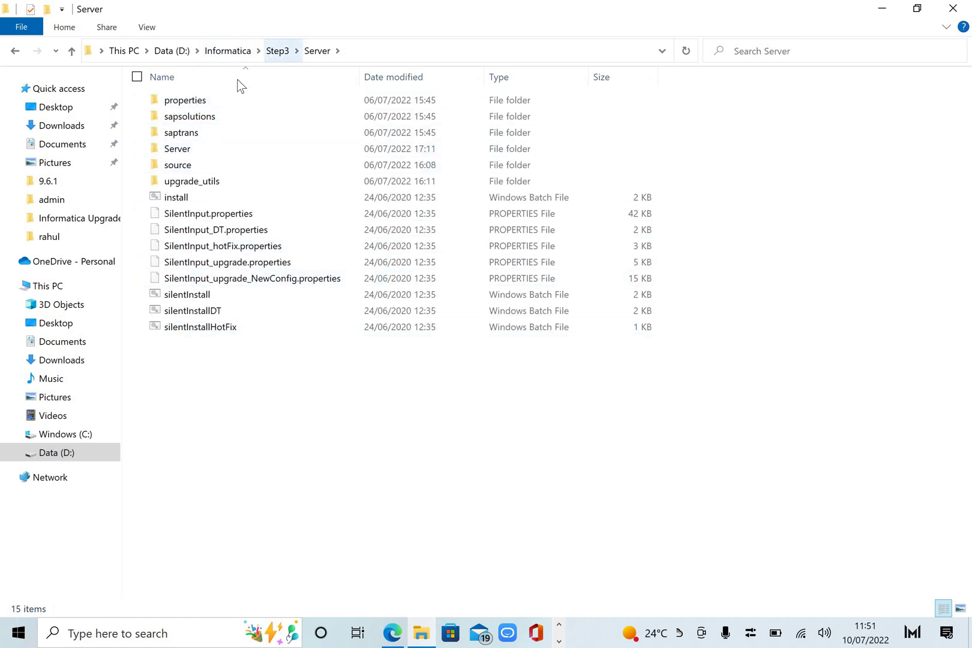
double_click(182, 103)
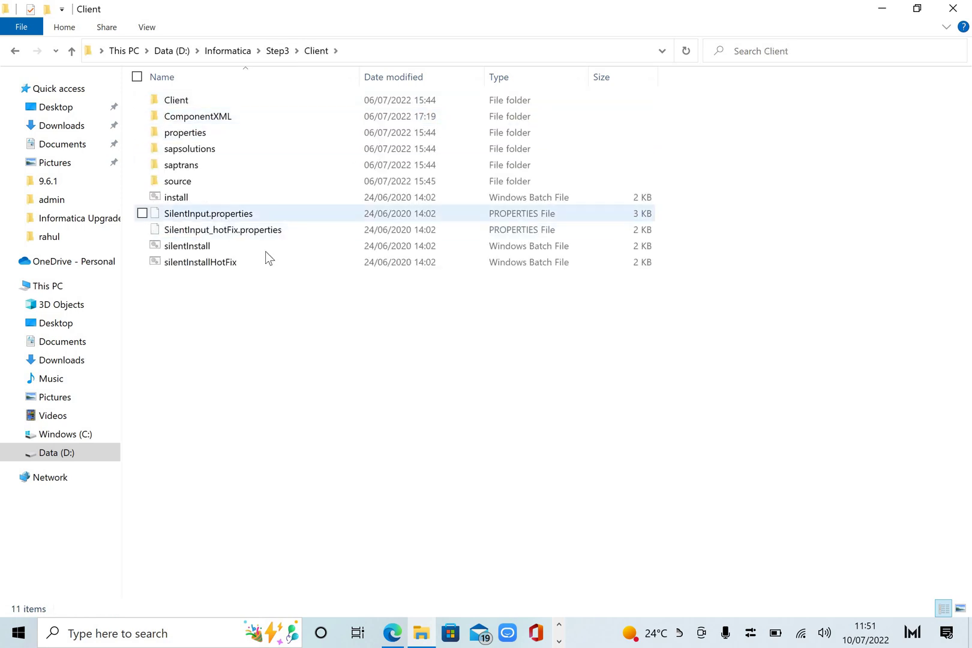
Look through the 961 client and server installer folders in D:\961 Informatica
click(174, 51)
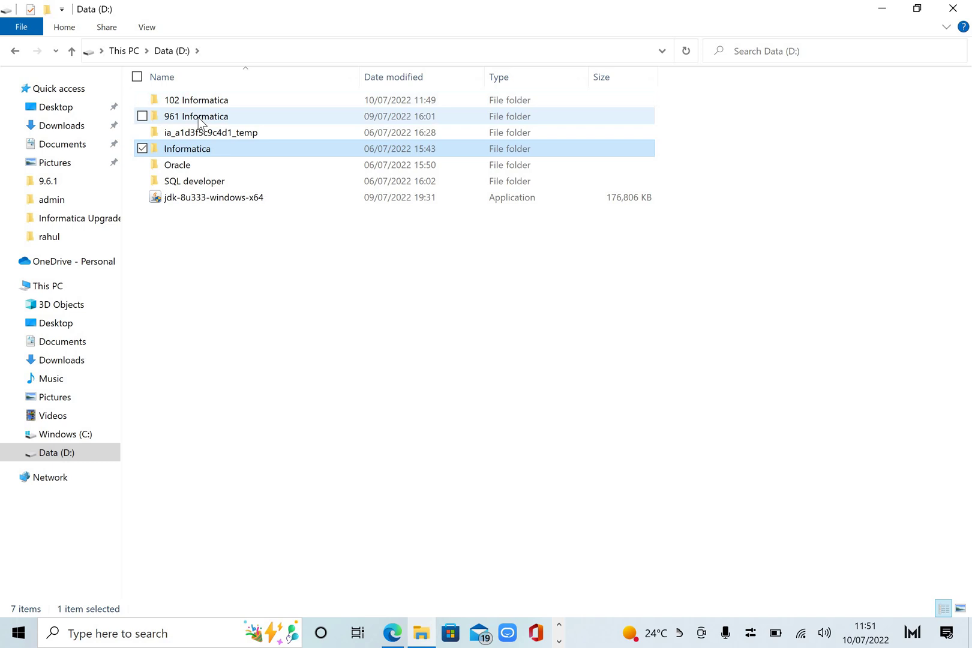
double_click(200, 117)
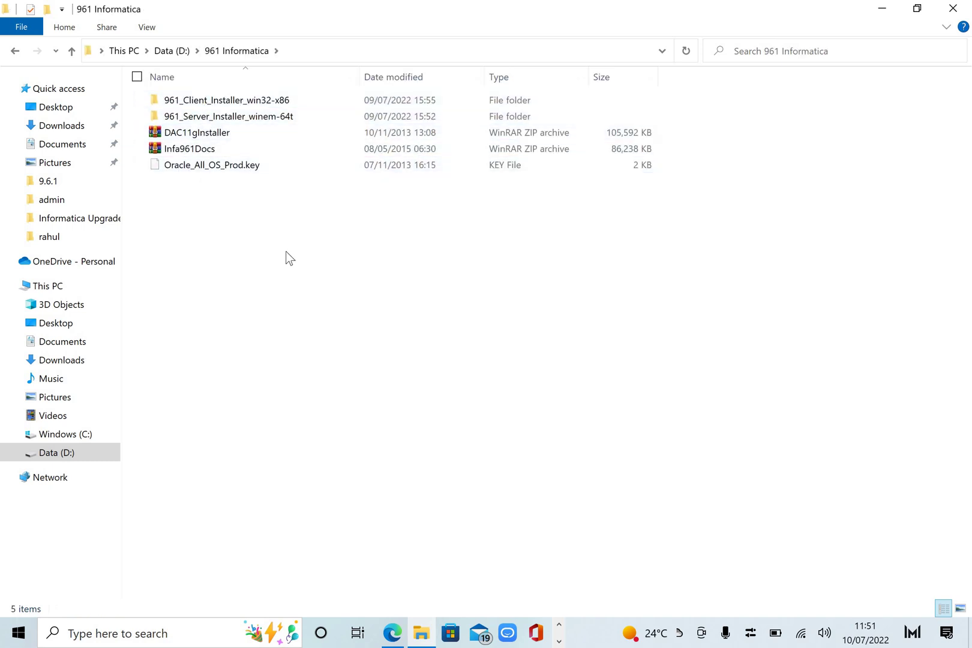
click(234, 102)
double_click(234, 102)
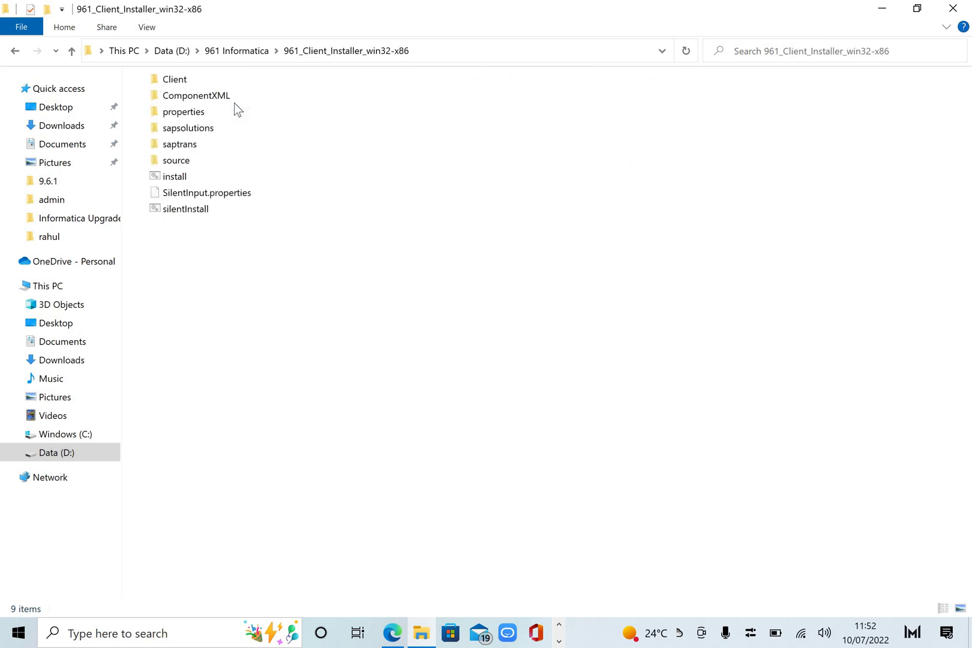
key(alt+Left)
key(Down)
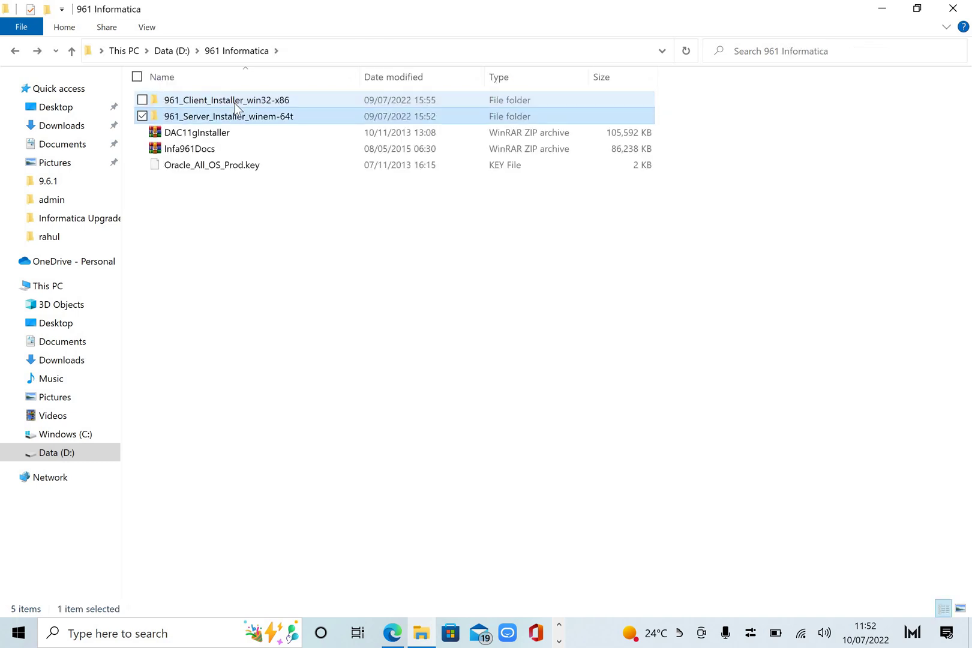
key(Return)
key(alt+Left)
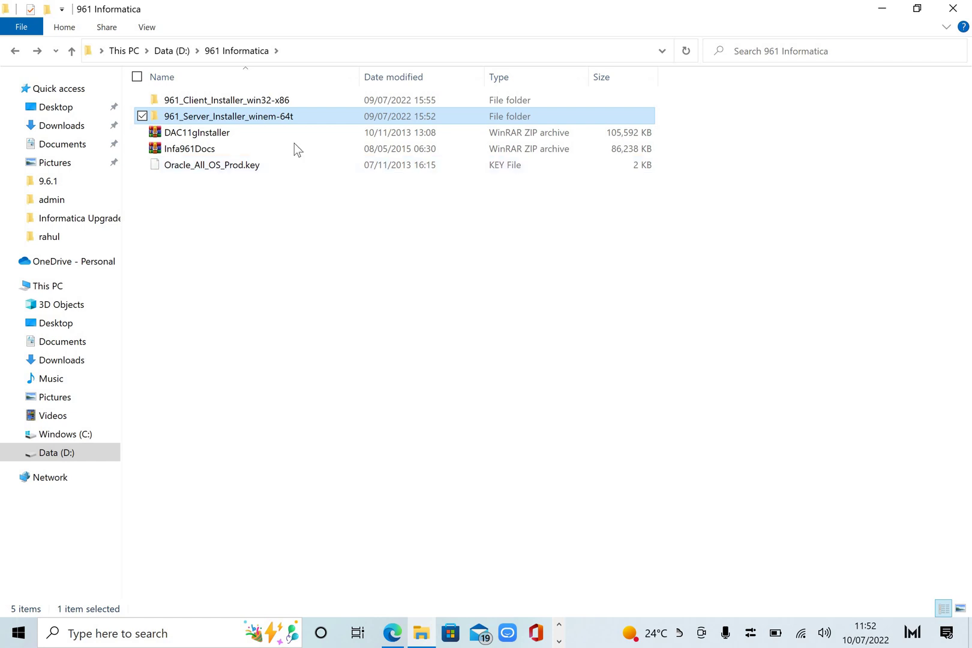
Rename the Informatica folder on D: to '104 Informatica'
click(174, 52)
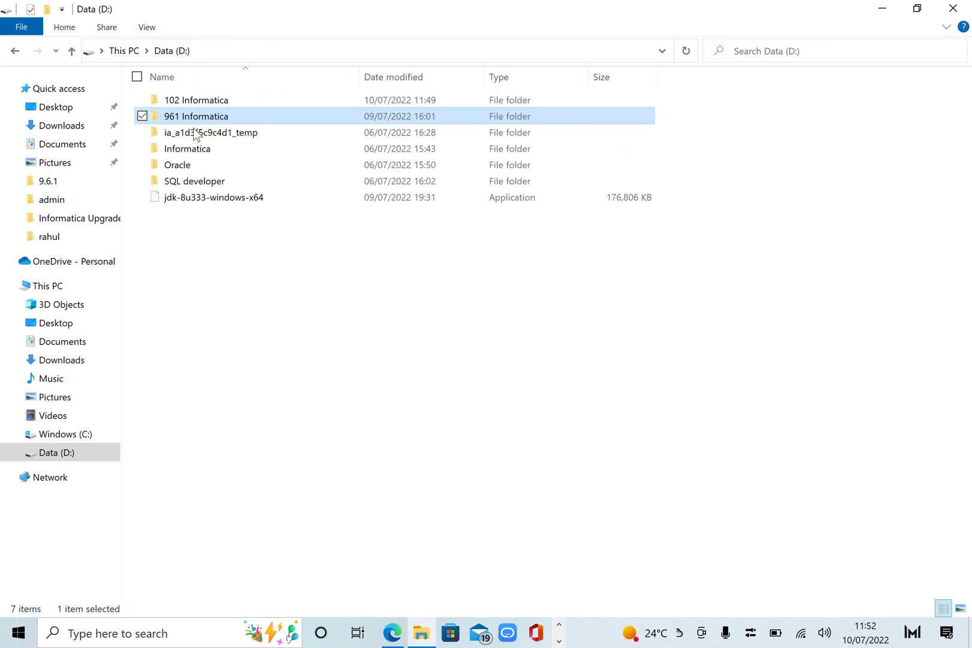
click(202, 150)
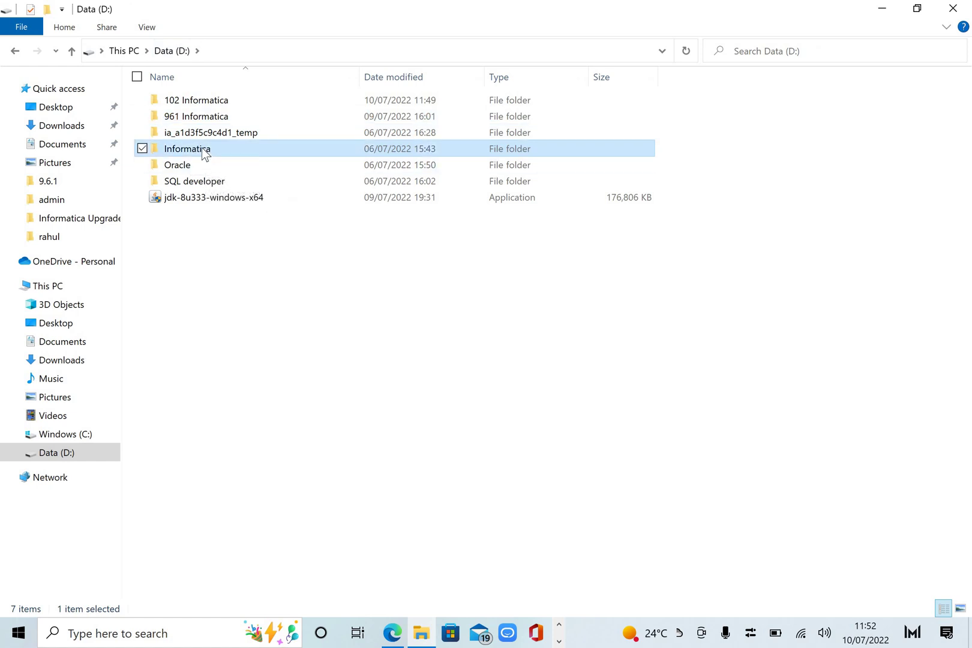
key(F2)
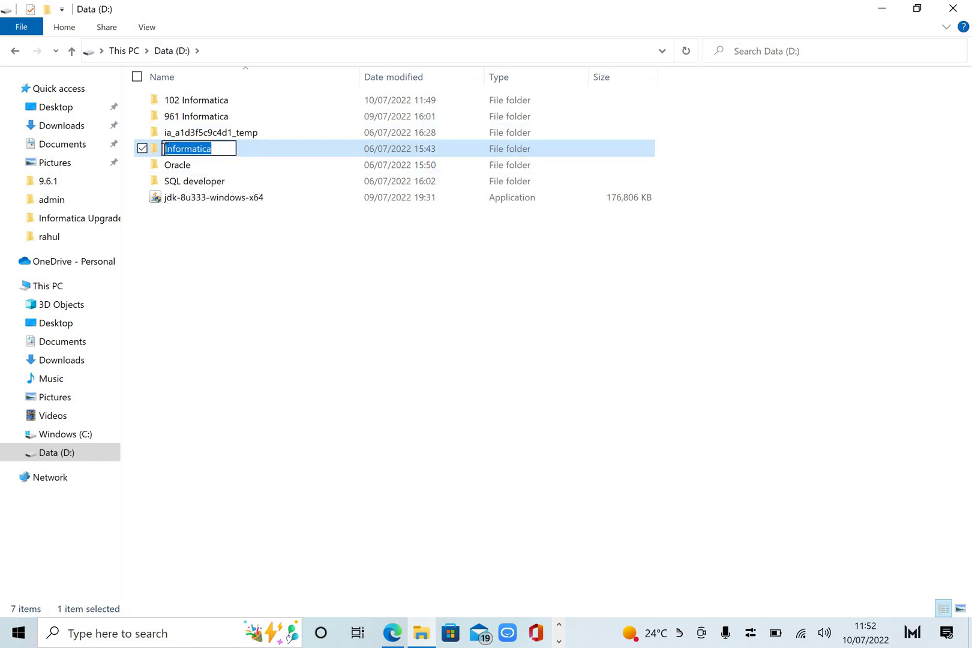
click(163, 149)
text(104)
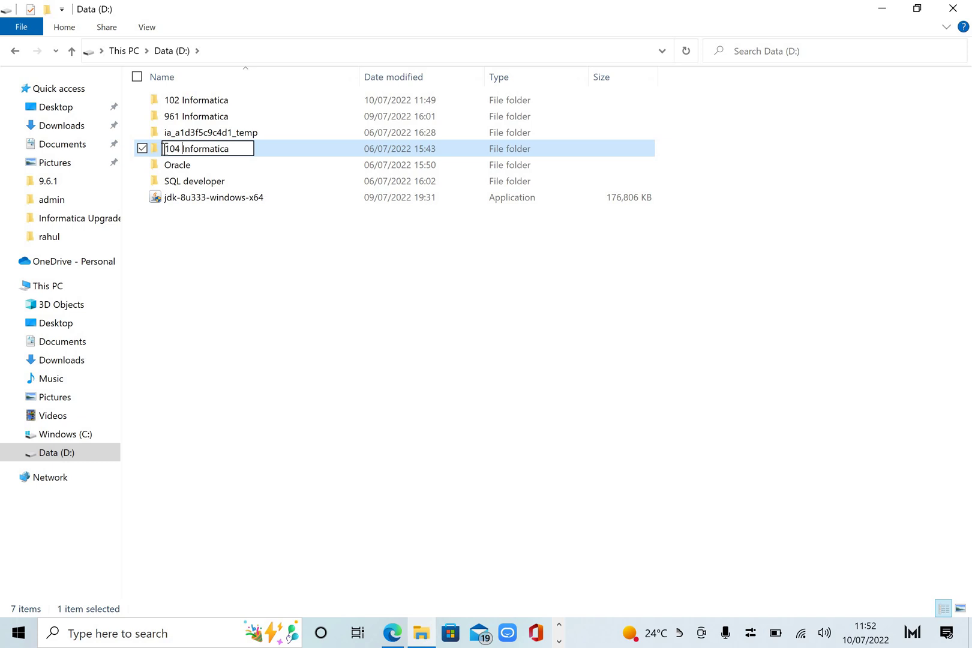
click(248, 272)
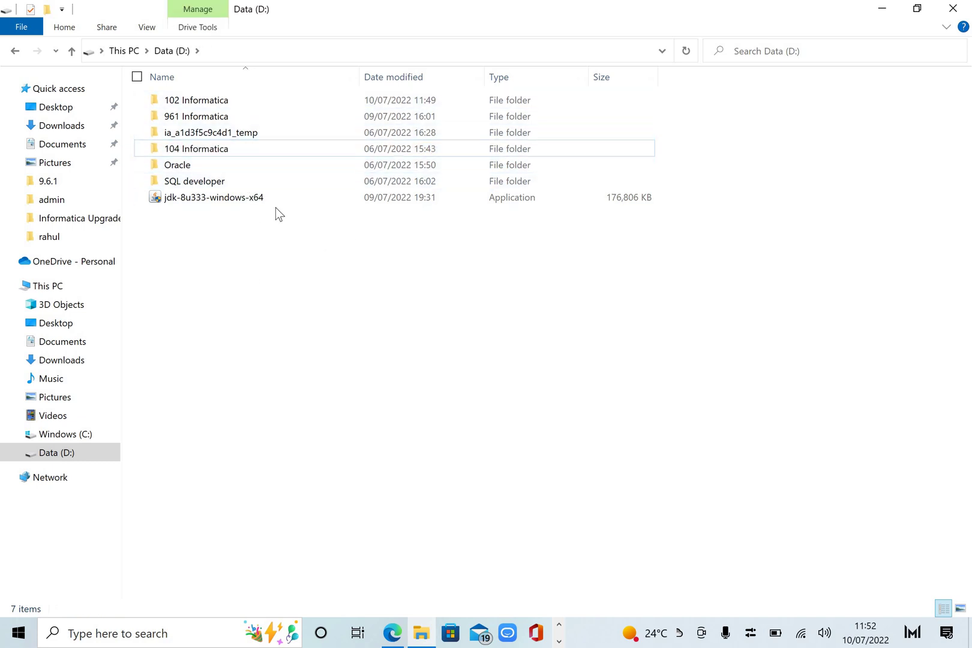
Open the Oracle folder on D:, then start a fresh tab in Chrome
double_click(204, 165)
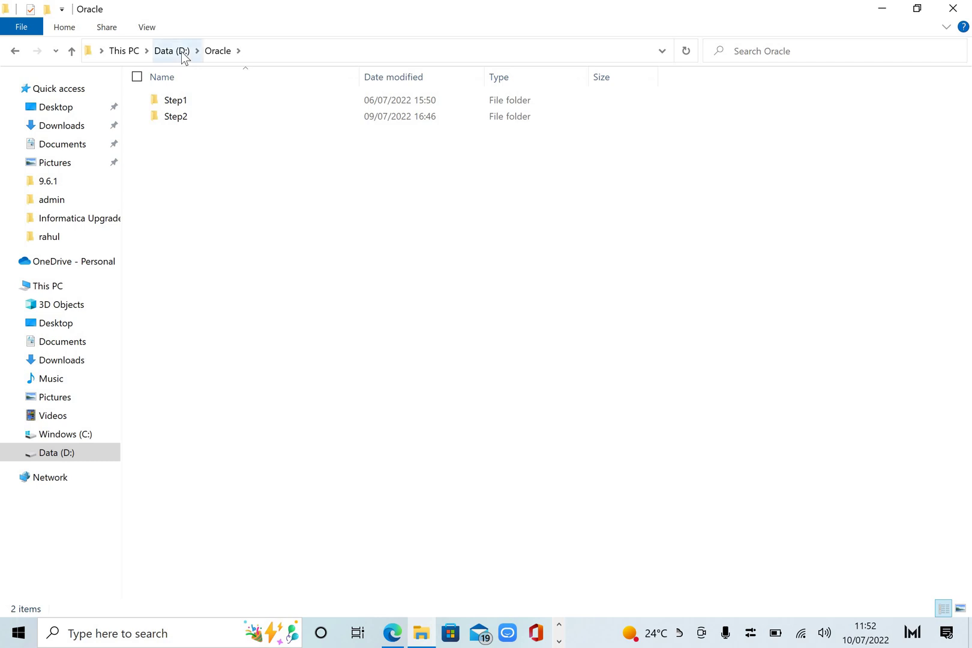
click(559, 640)
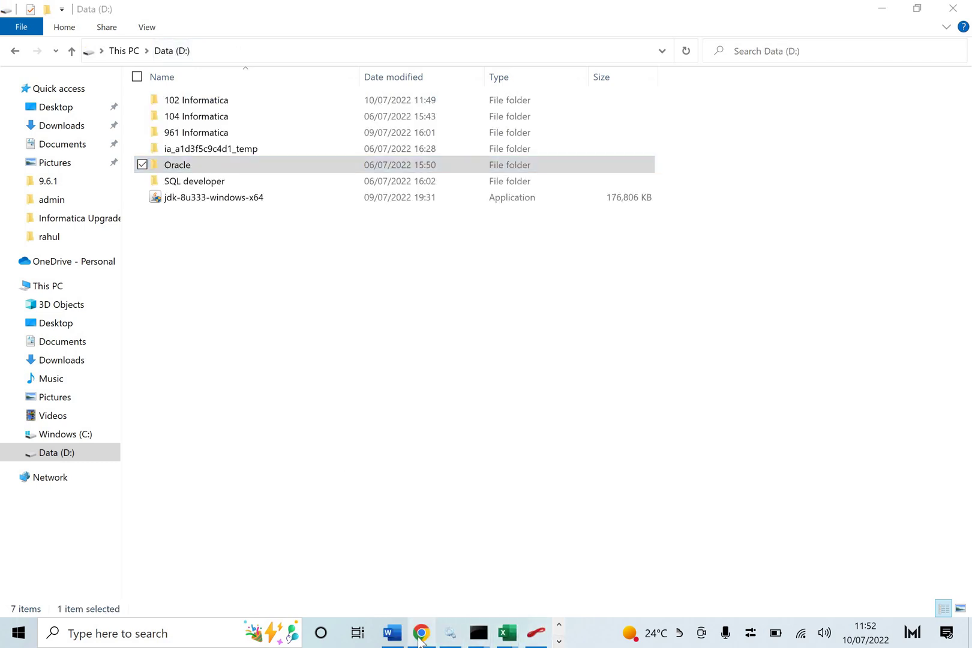
click(420, 635)
click(578, 15)
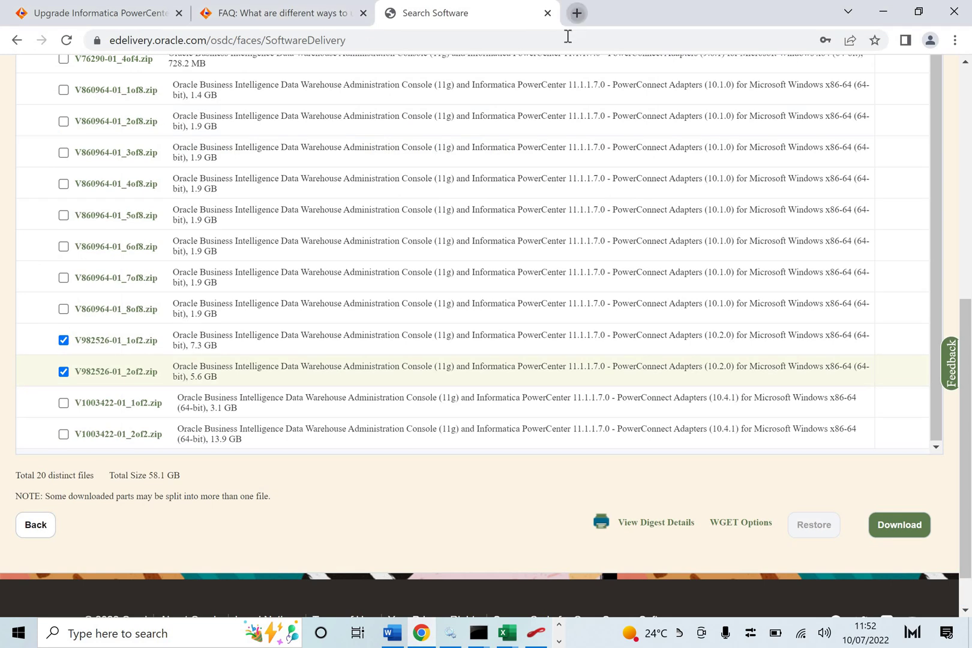
click(567, 36)
Search 'oracle express edition' and reach the Database XE Downloads page for 21c Express Edition
text(oracle express)
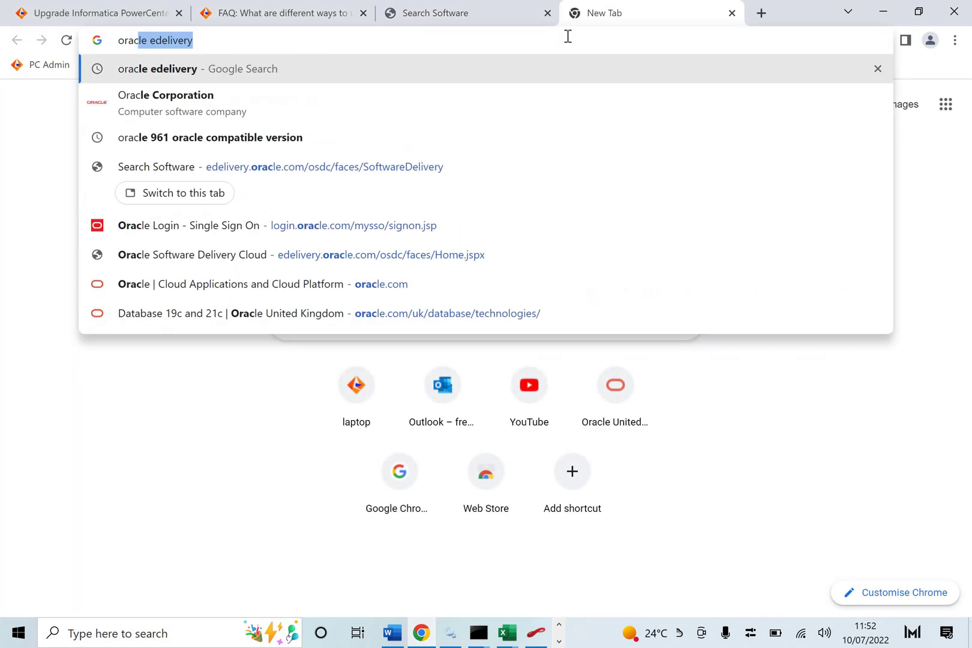
text( edition)
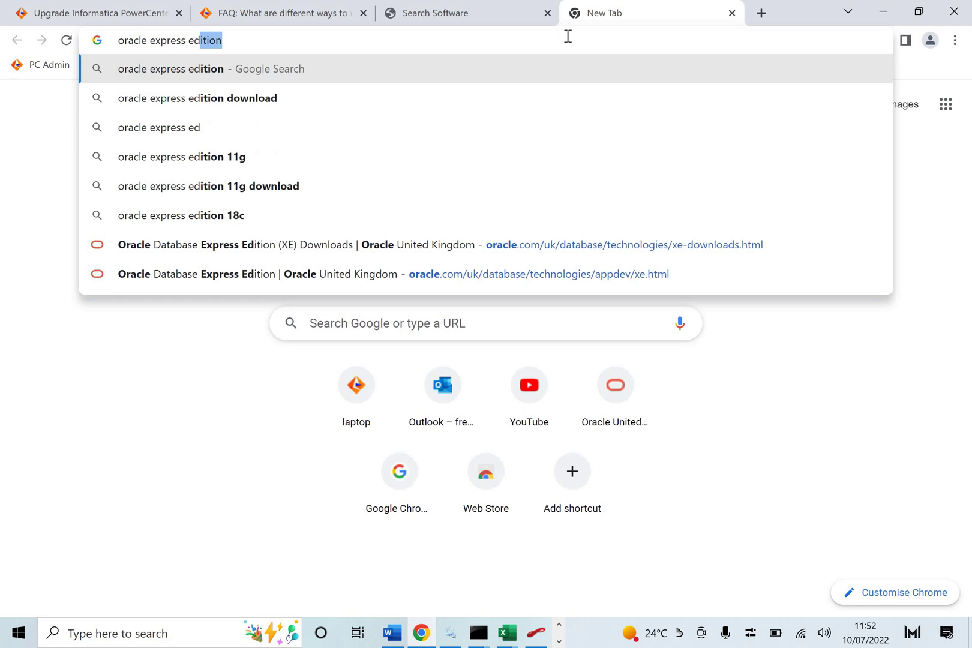
key(Return)
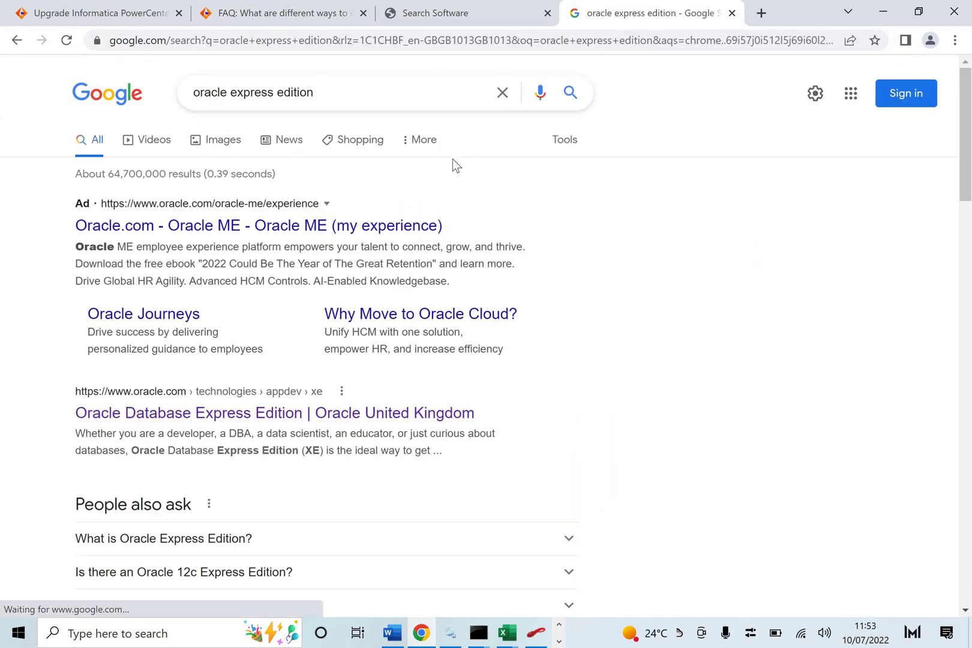
click(329, 420)
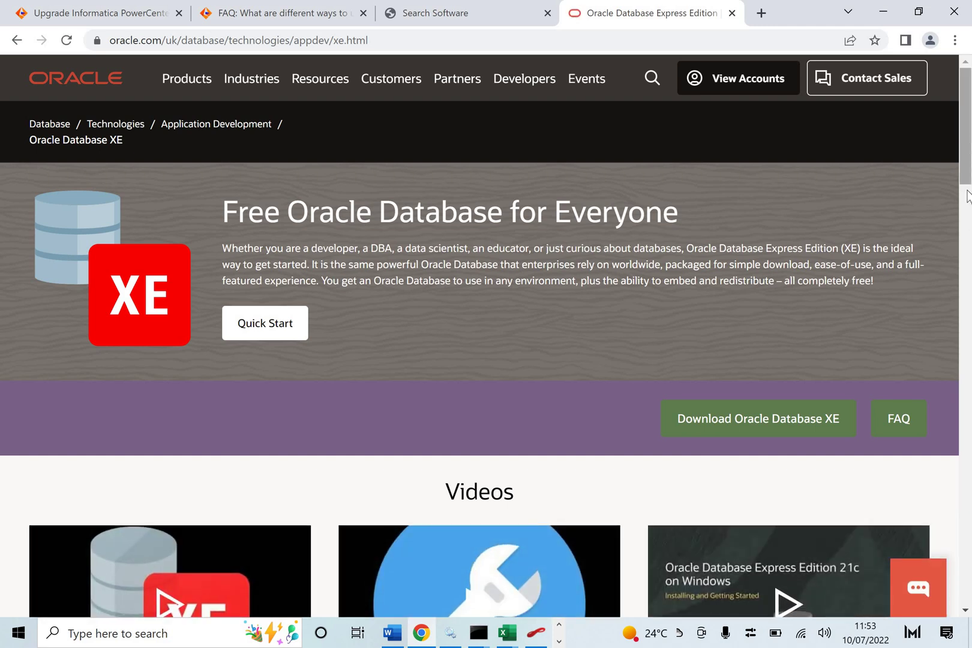
mouse_move(967, 197)
mouse_down()
mouse_move(967, 231)
mouse_move(967, 199)
mouse_up()
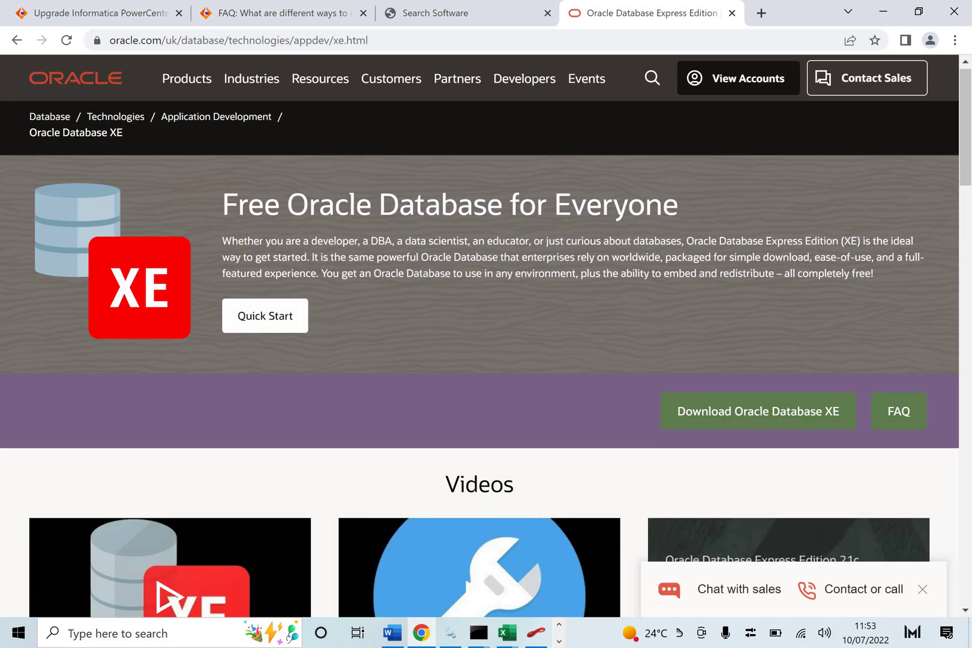
click(728, 425)
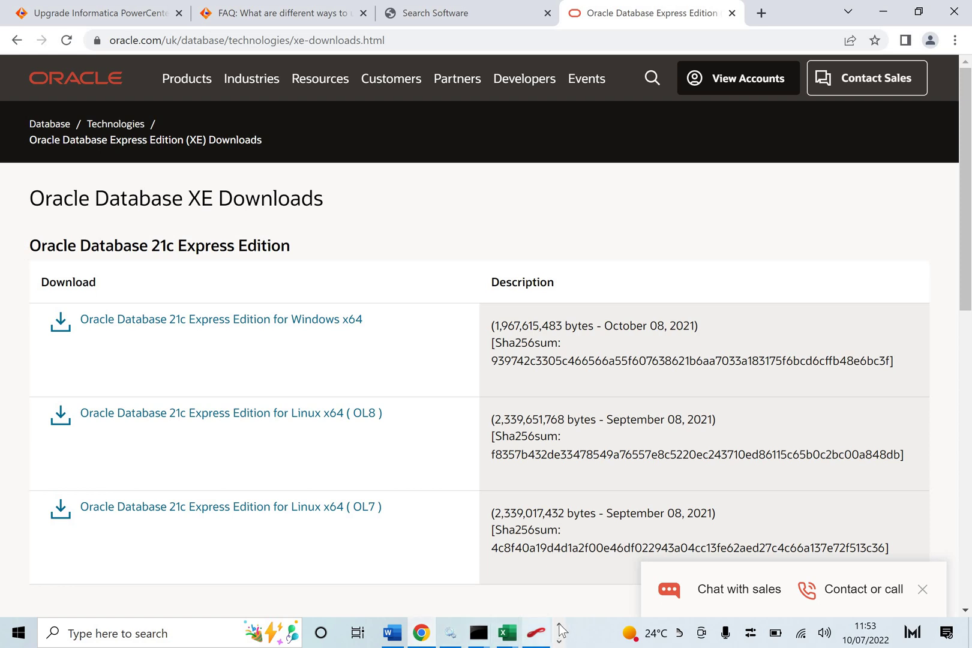
click(433, 621)
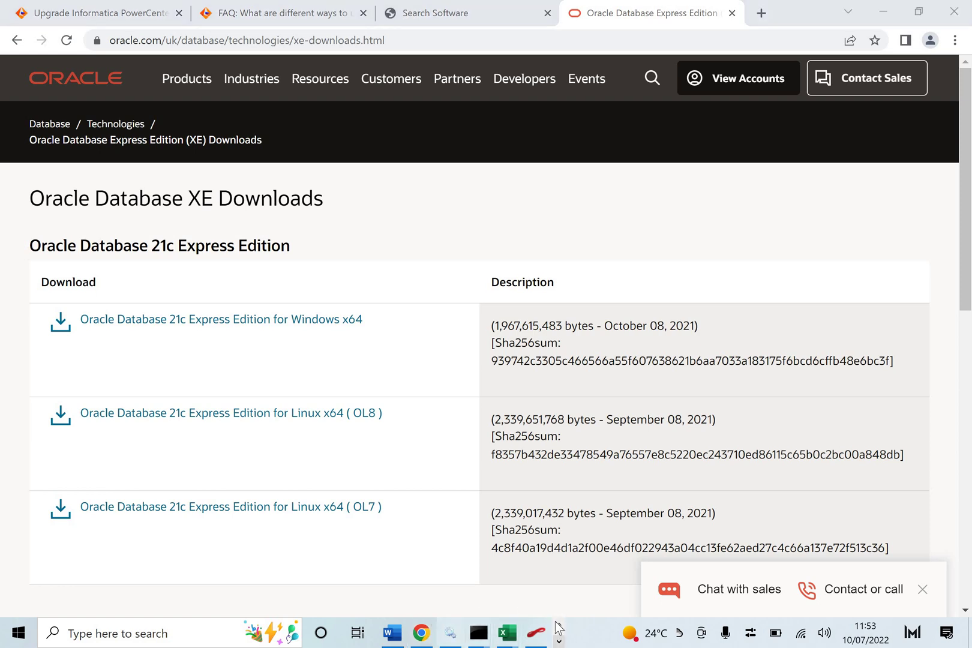
click(558, 639)
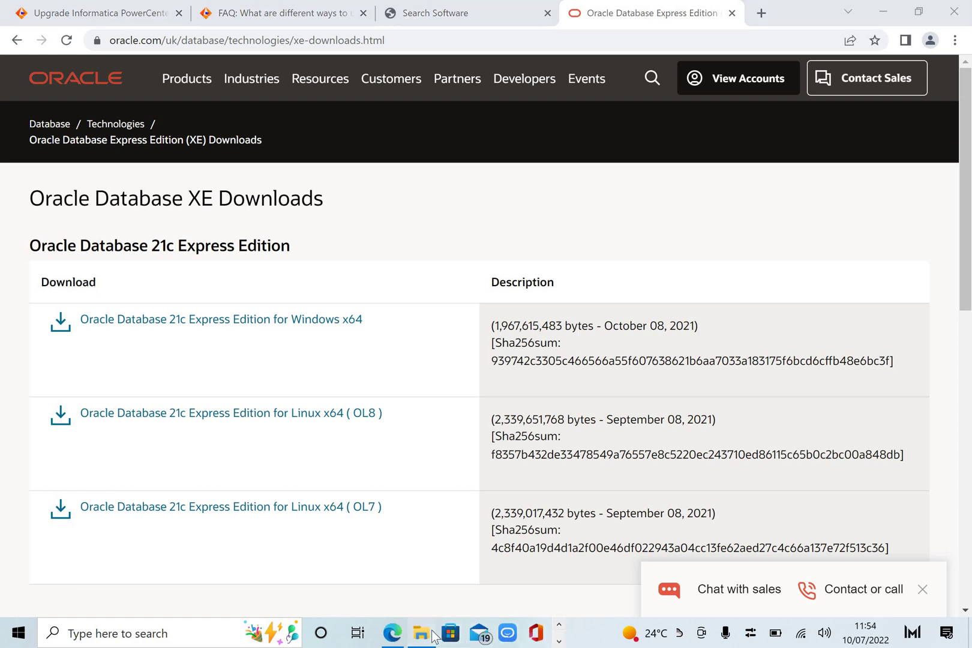
Browse D:\Oracle via Step1 into Step2\OracleXE184_Win64 to show the 18c Express Edition setup files
click(431, 633)
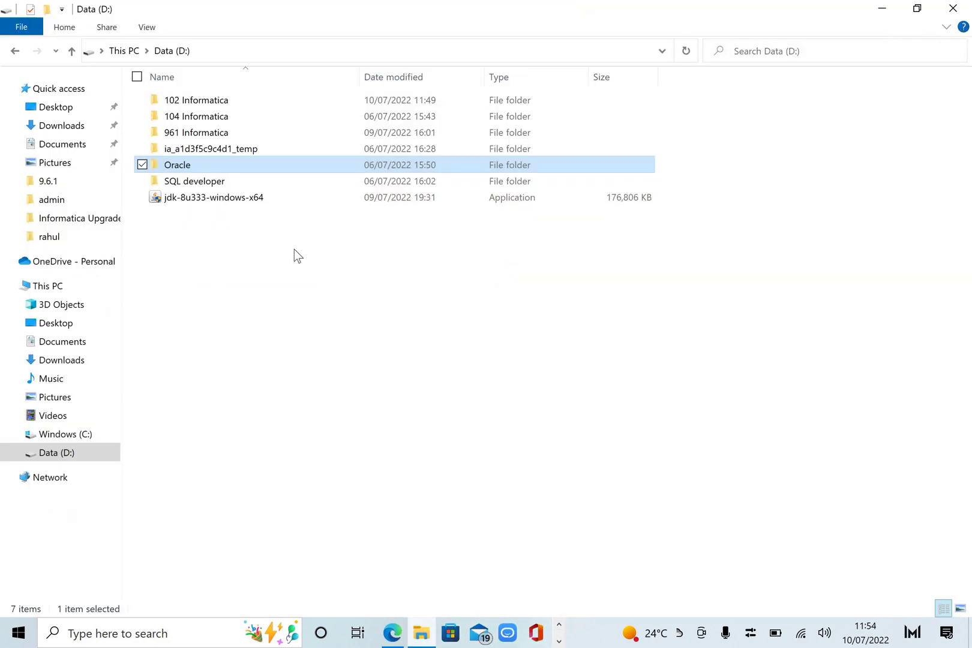
double_click(180, 168)
double_click(181, 102)
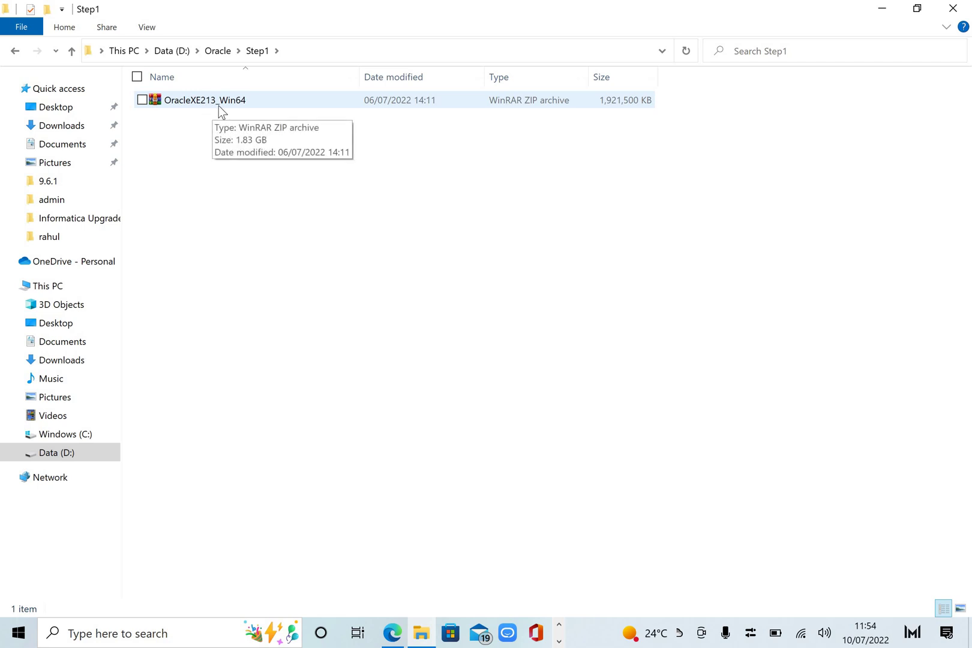
click(217, 53)
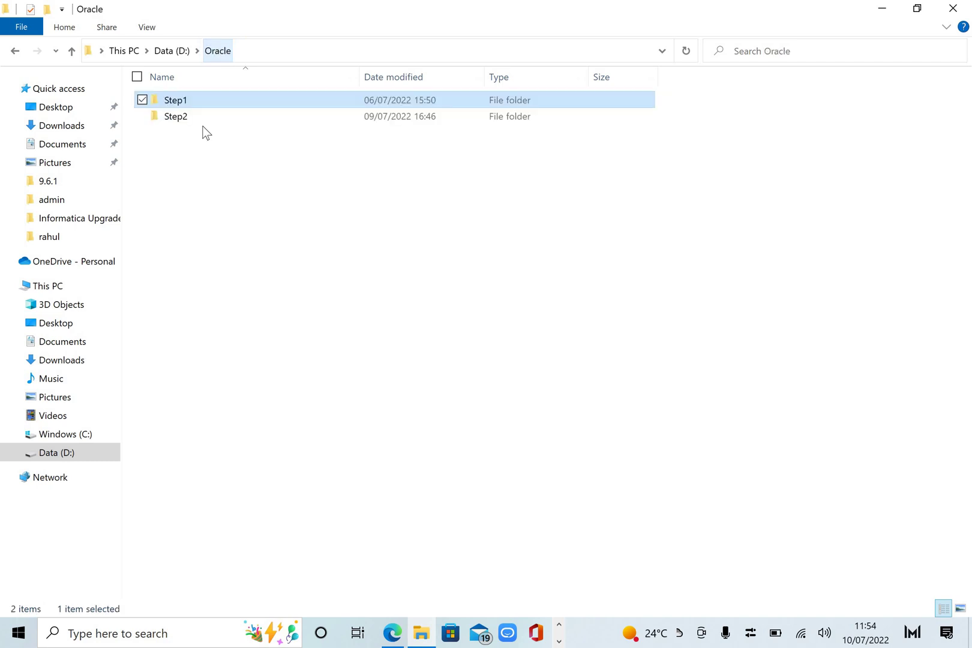
double_click(177, 118)
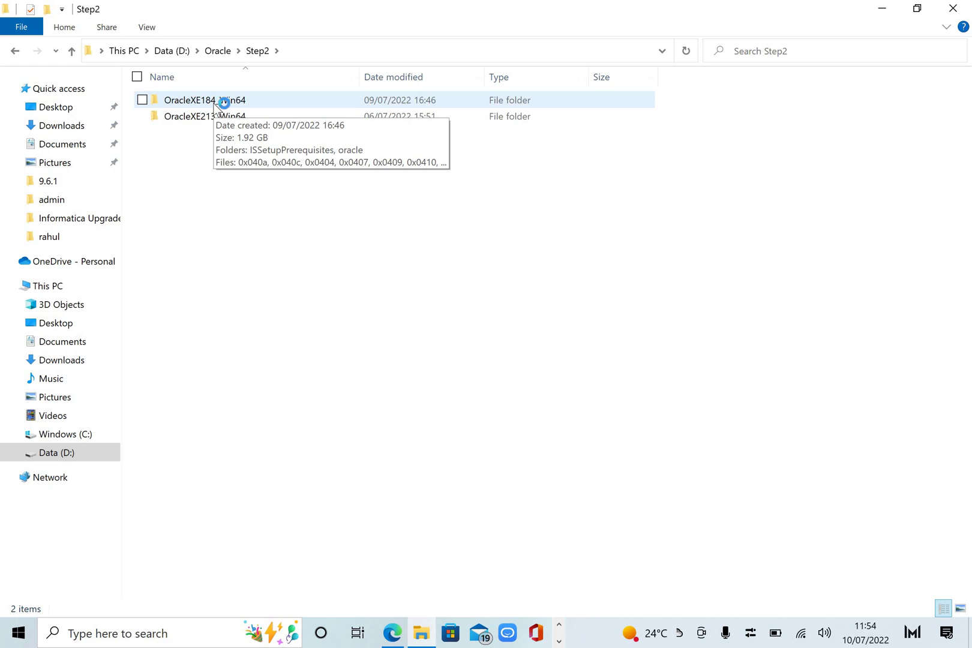
double_click(221, 104)
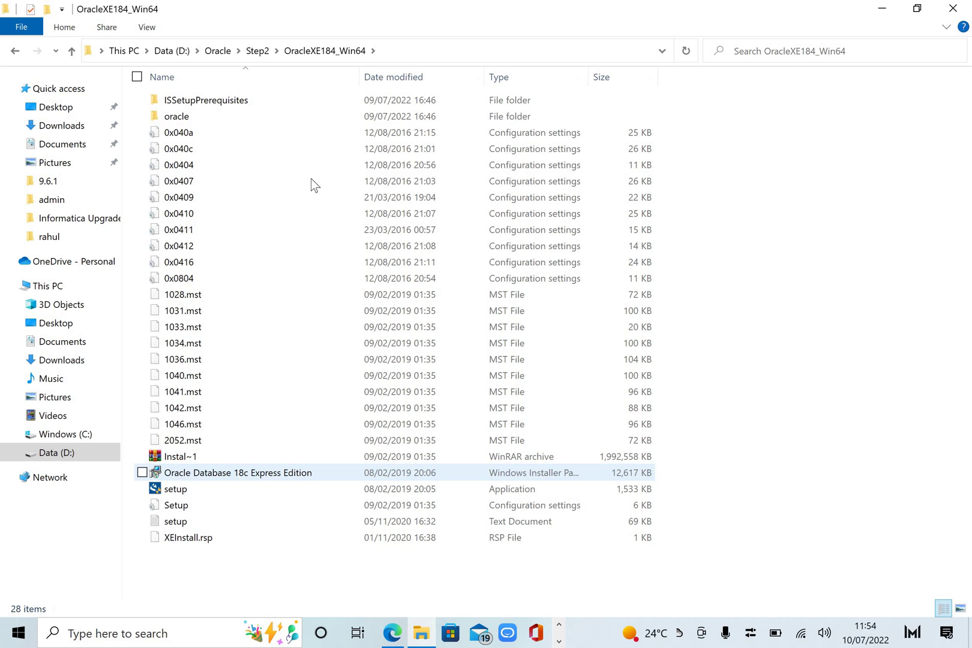
click(174, 631)
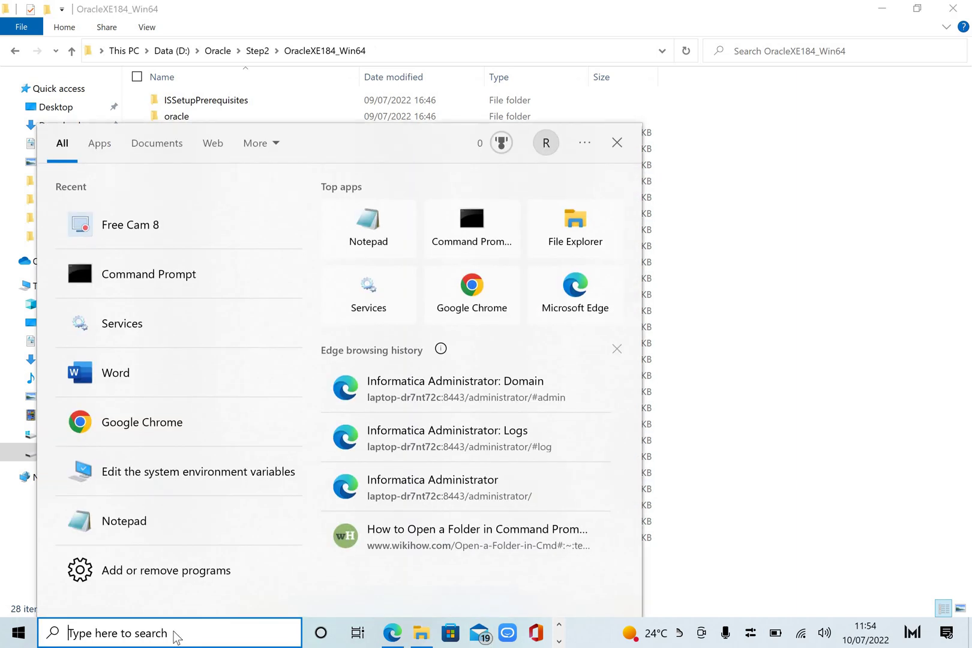
text(service)
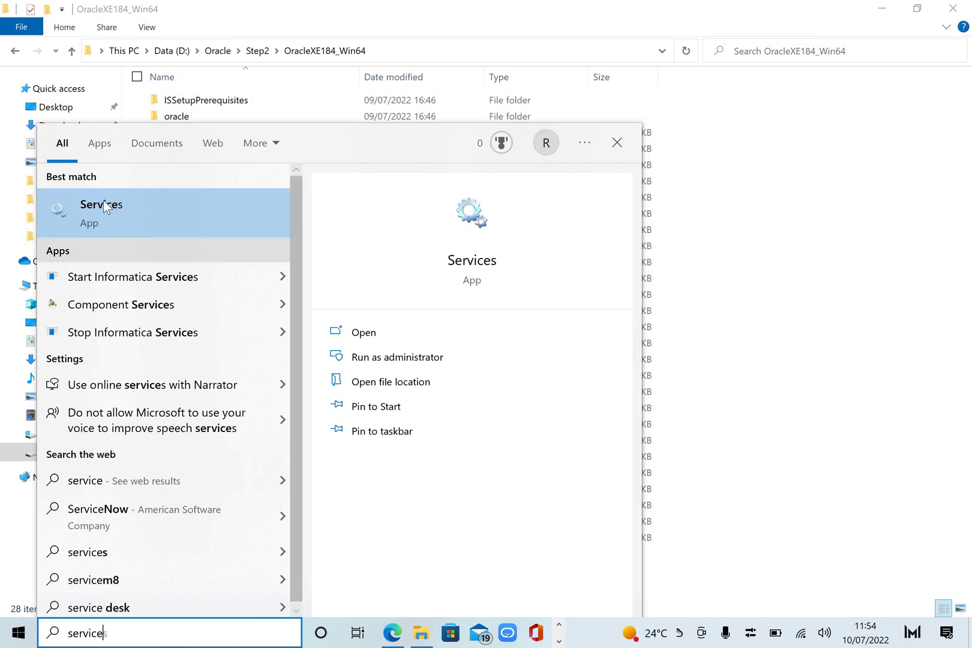
click(103, 204)
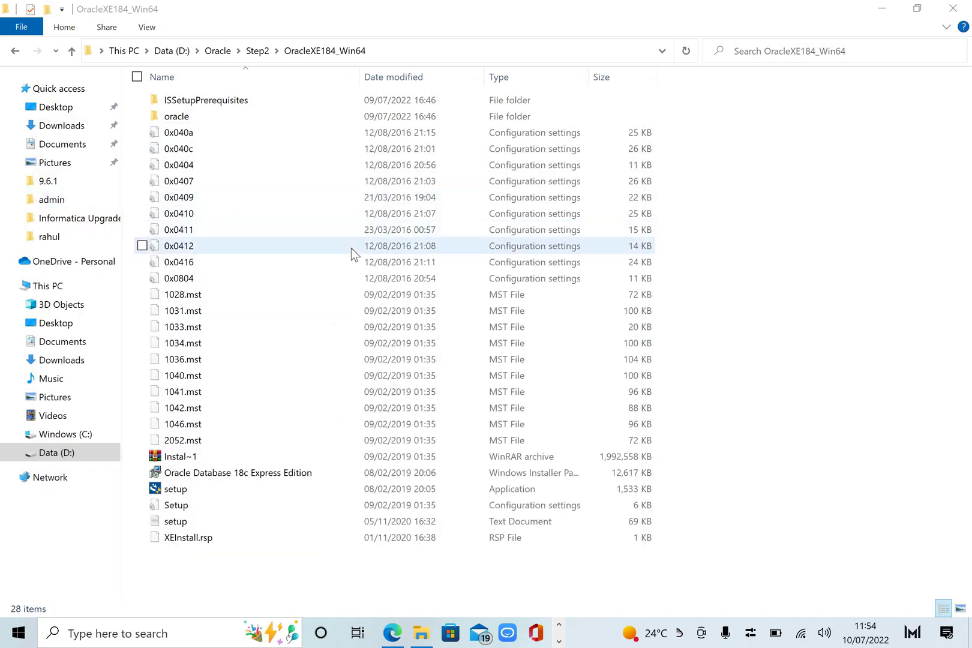
click(407, 318)
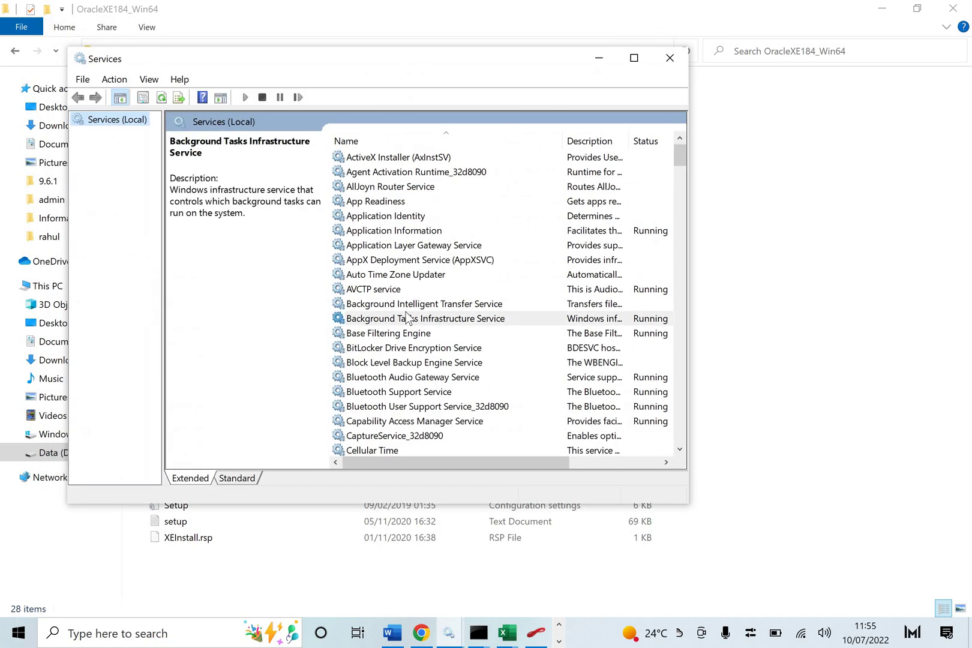
text(or)
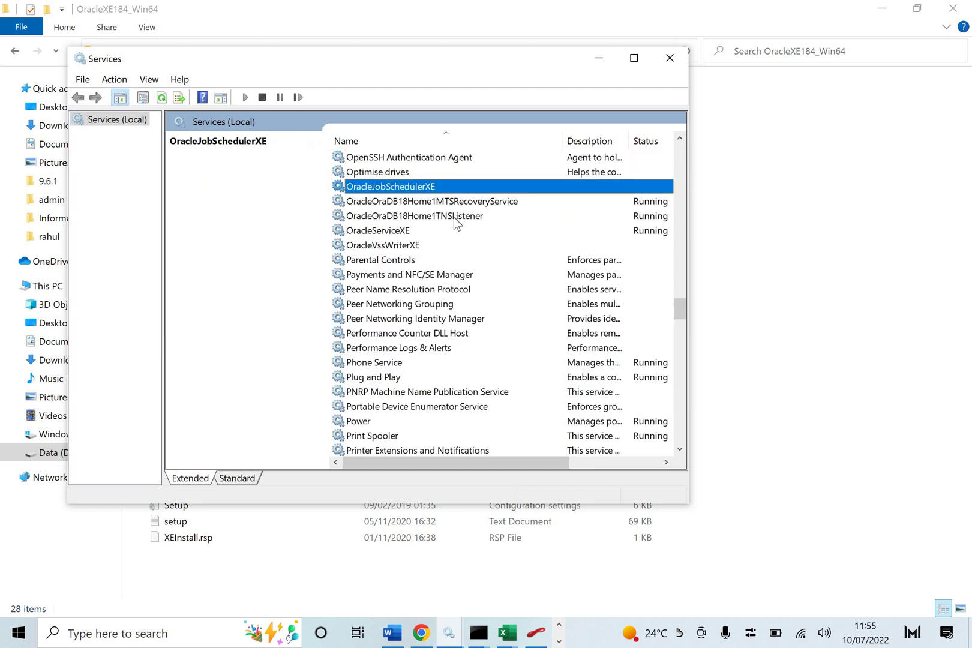
click(376, 234)
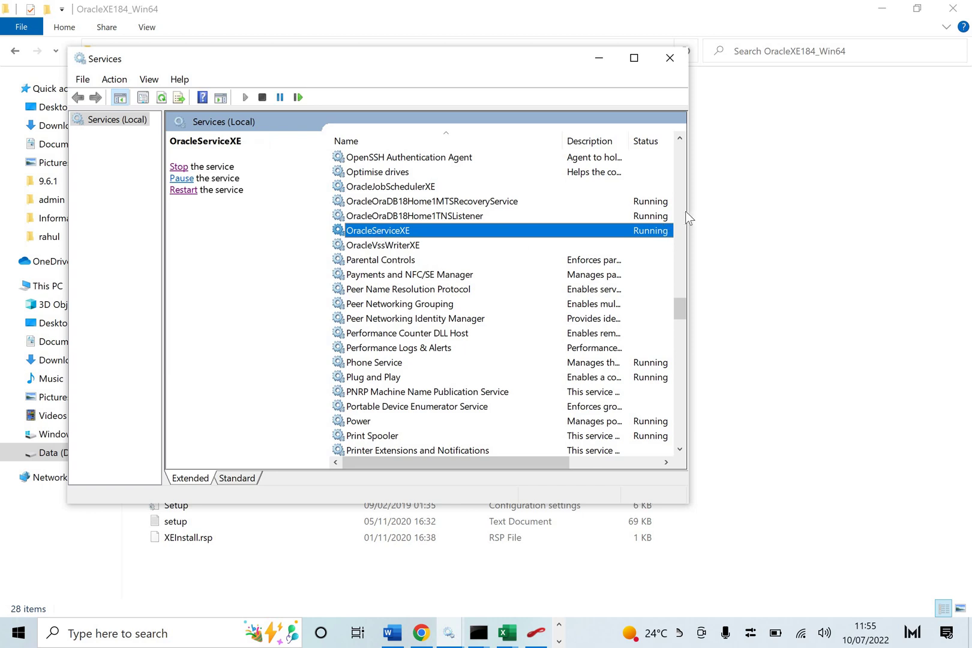
click(635, 60)
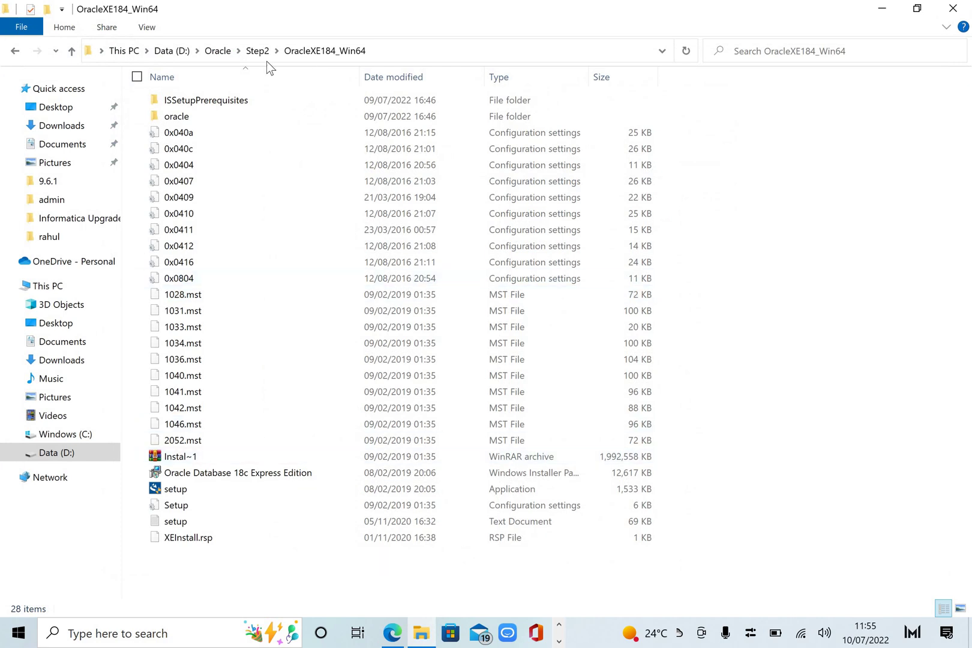
Return Explorer to D:, then search Google for 'download sql developer' for Windows in Chrome
click(173, 51)
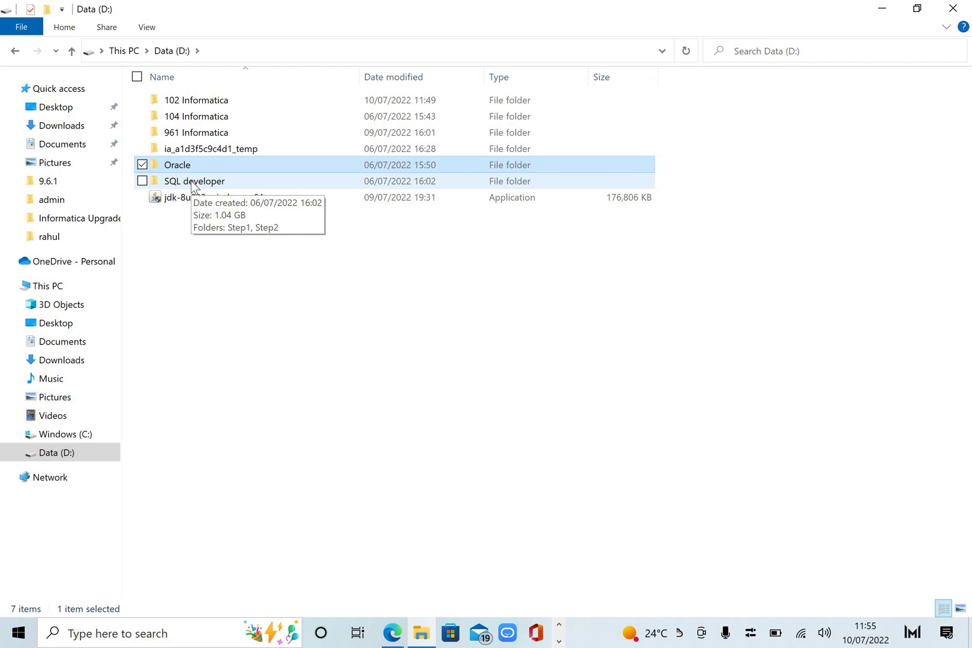
click(558, 641)
click(421, 633)
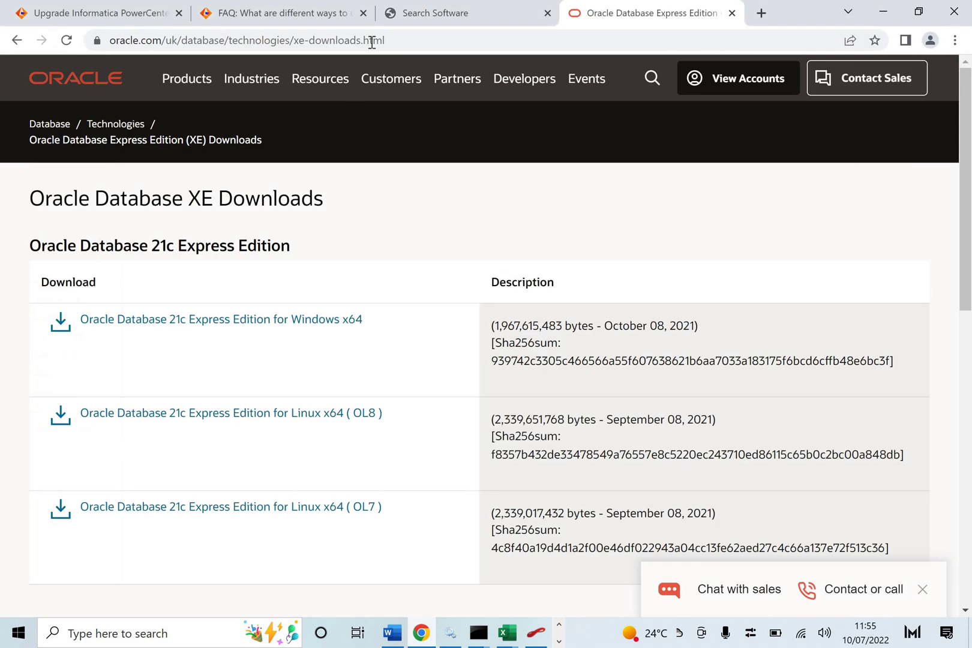
click(398, 40)
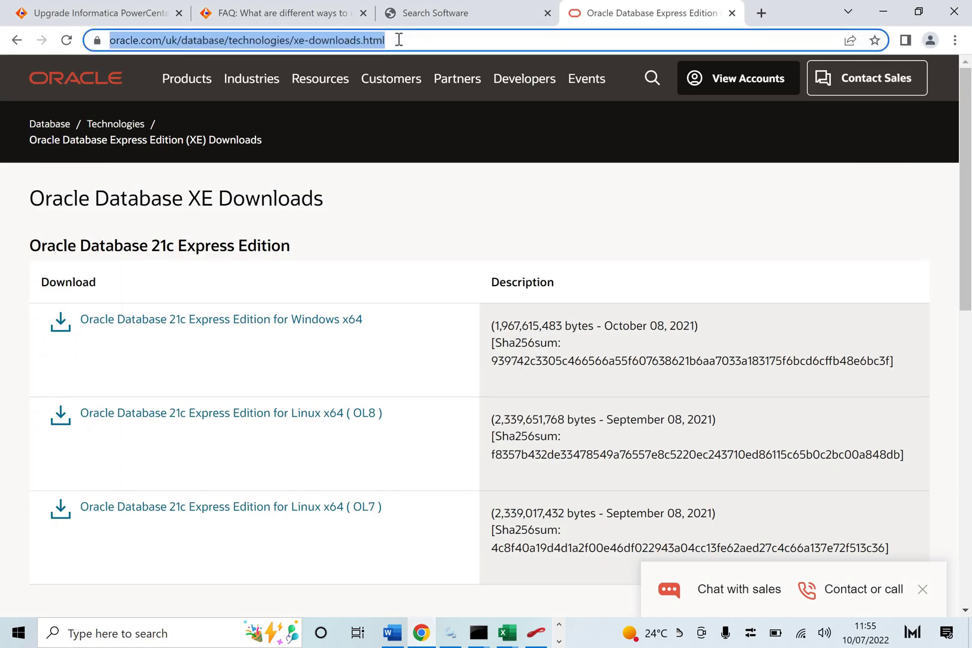
text(downloa)
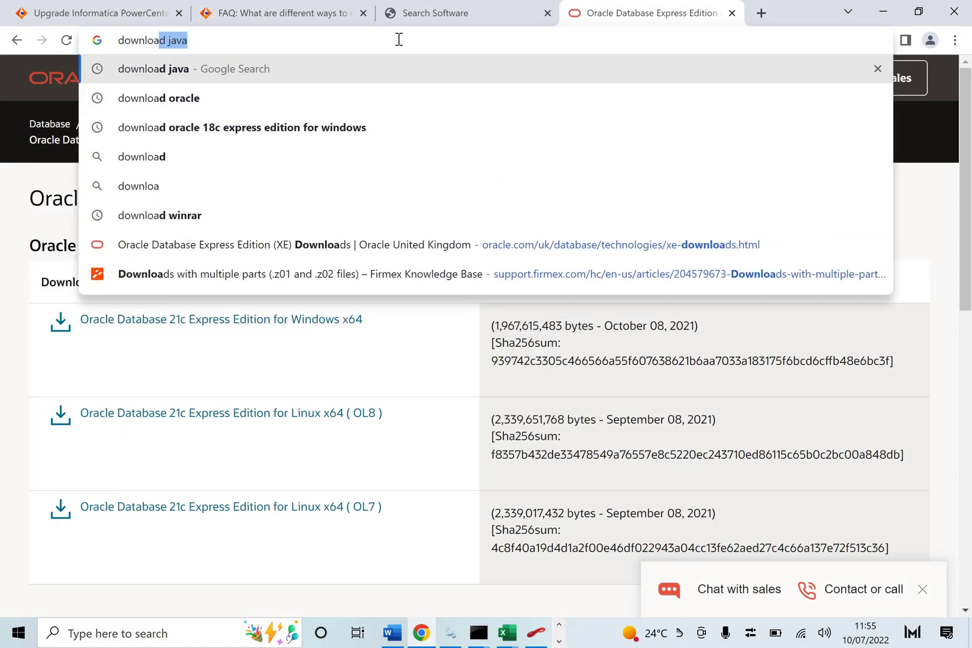
text(d sql dev)
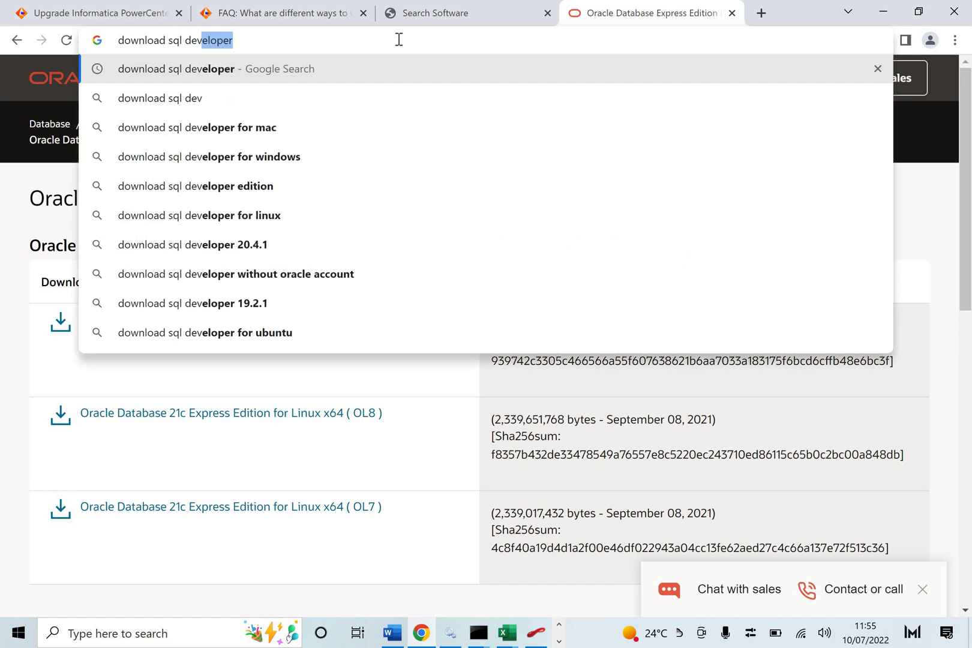
text(eloper)
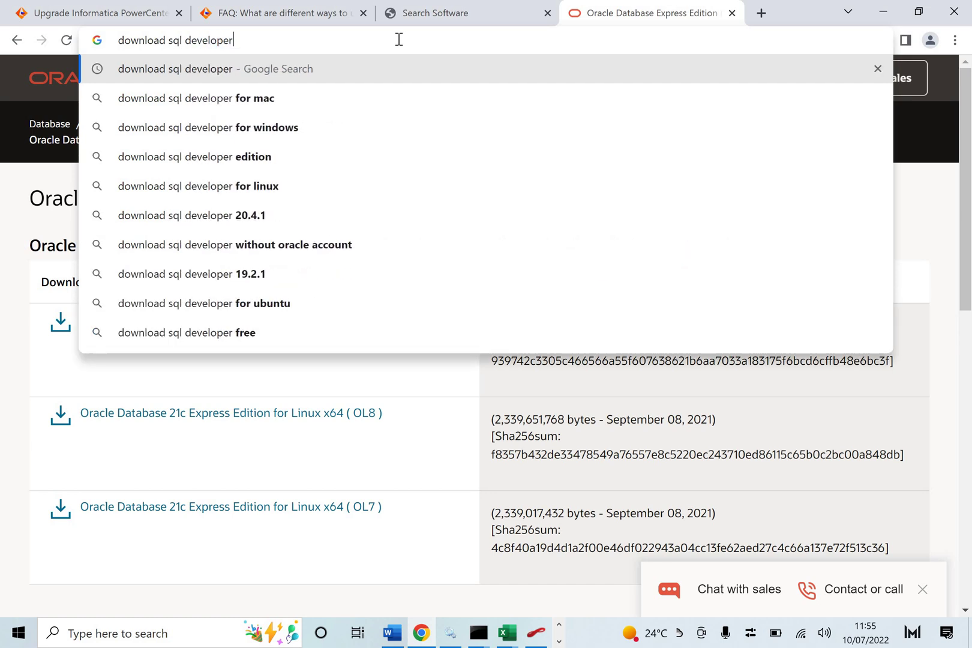
click(249, 132)
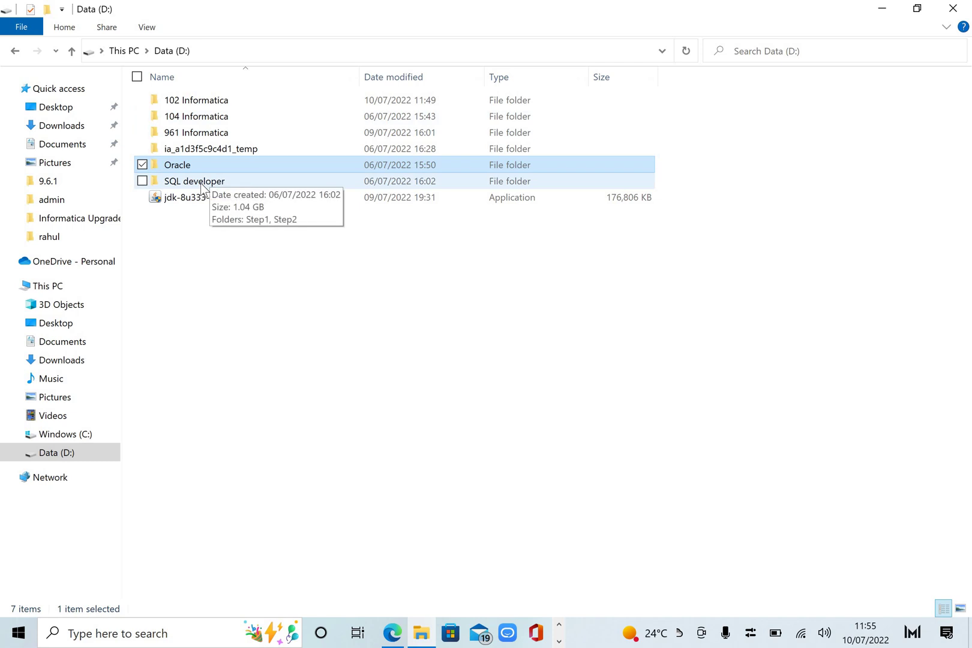
double_click(180, 181)
double_click(178, 102)
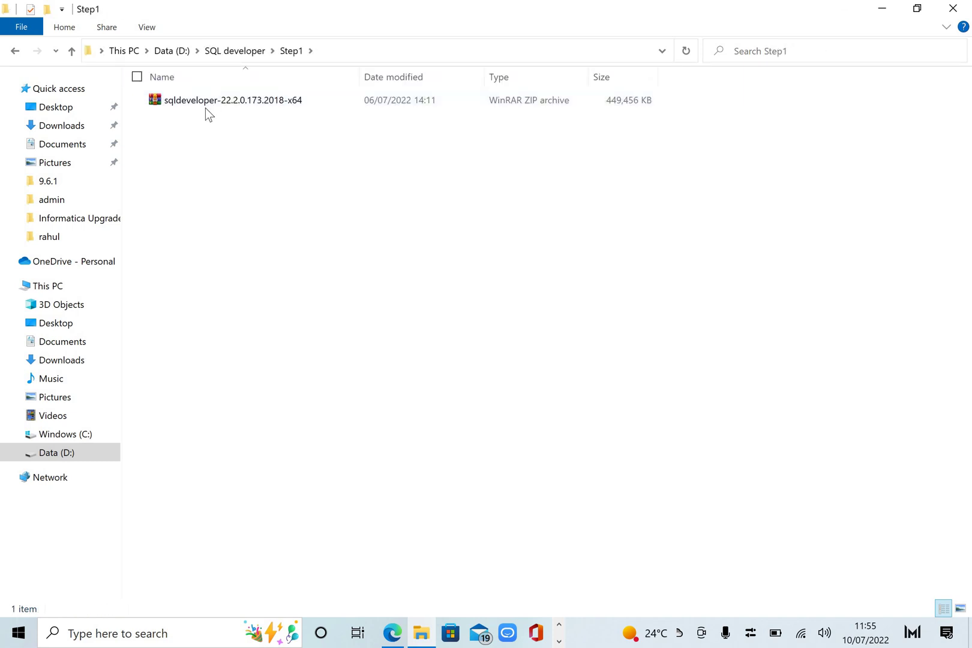
click(245, 51)
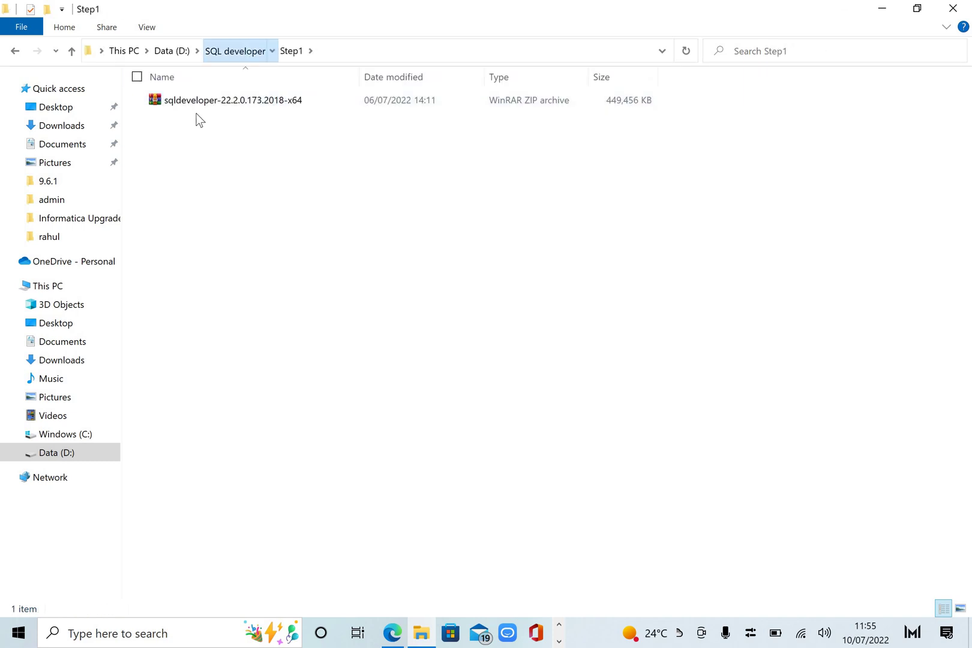
double_click(182, 119)
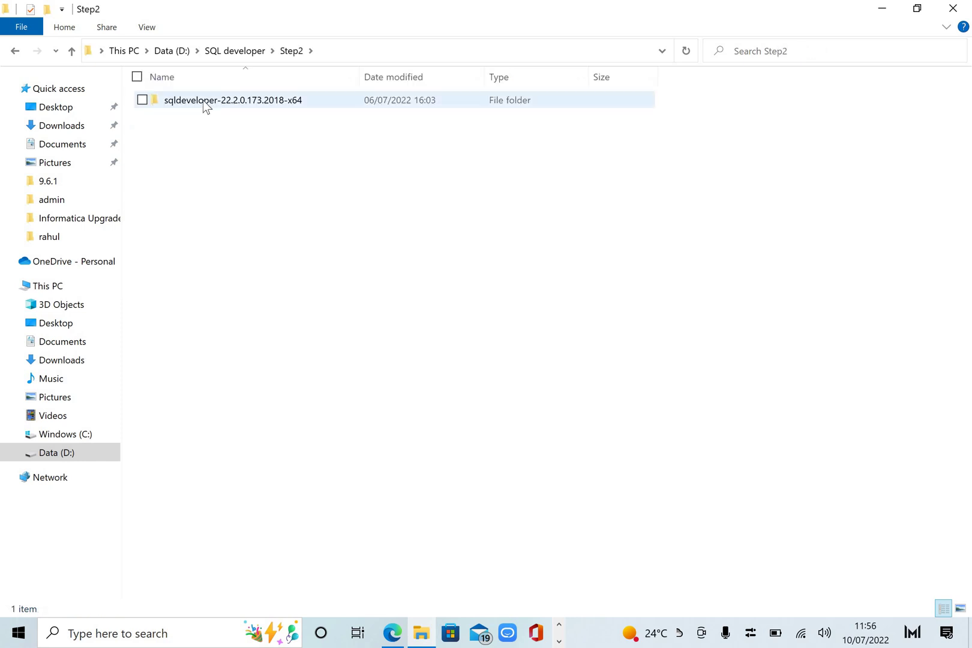
double_click(203, 100)
double_click(202, 100)
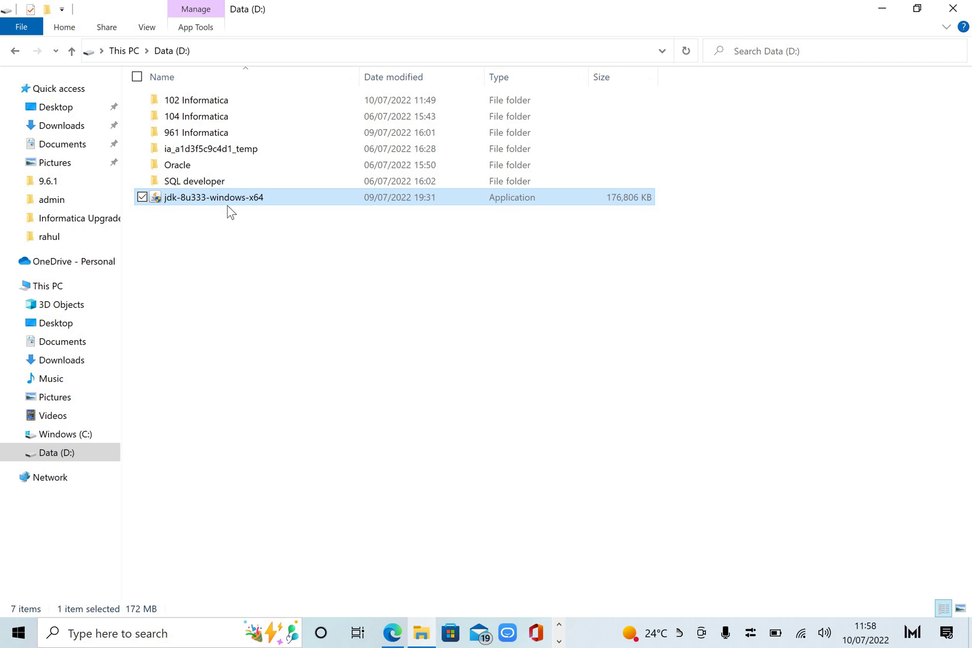
Bring the Chrome browser to the front from the taskbar's running programs
click(559, 640)
click(558, 624)
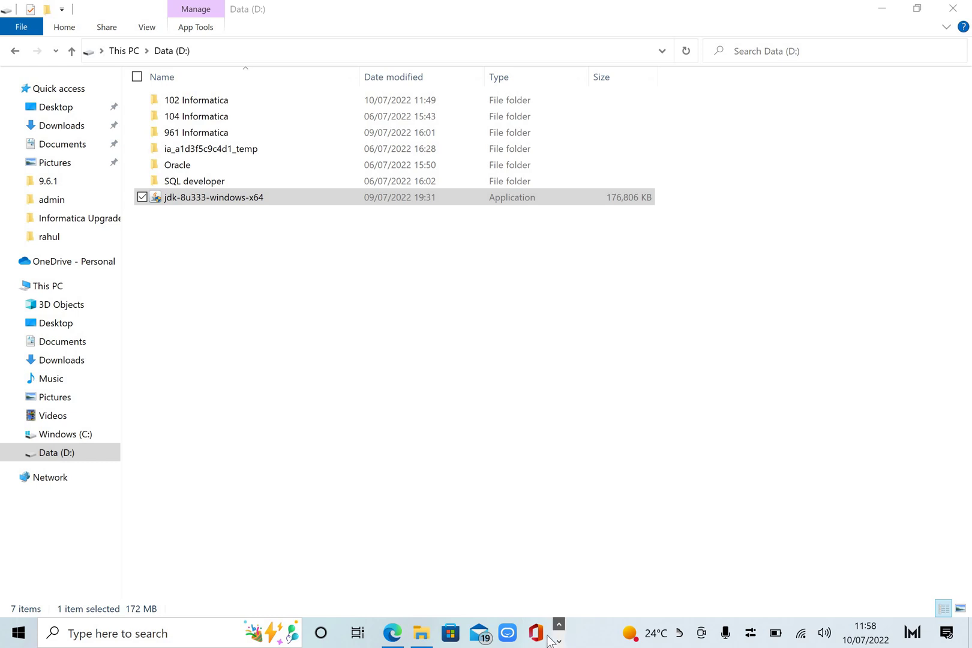
click(559, 640)
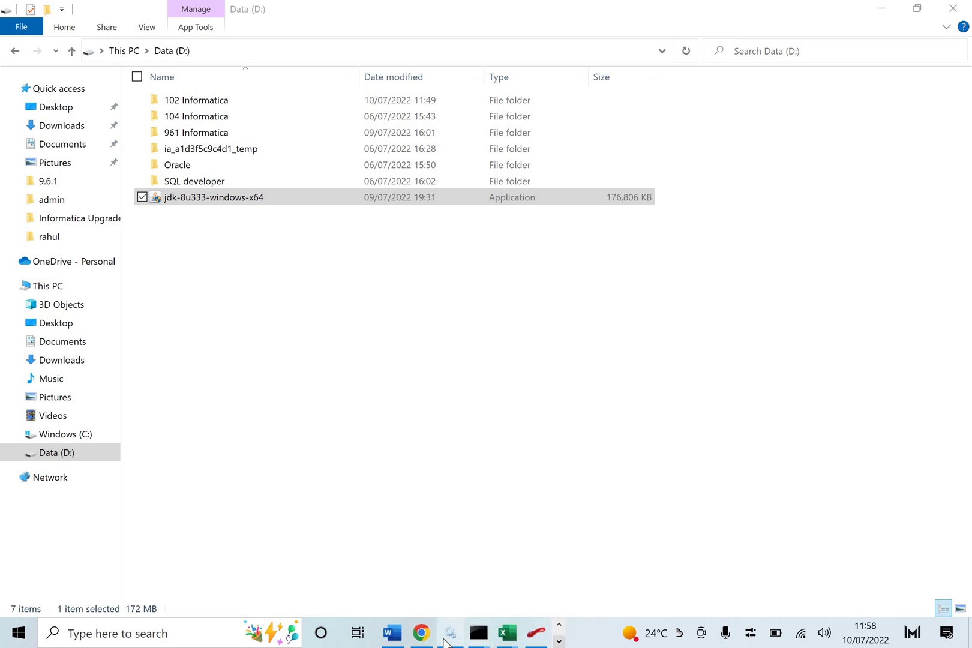
click(421, 633)
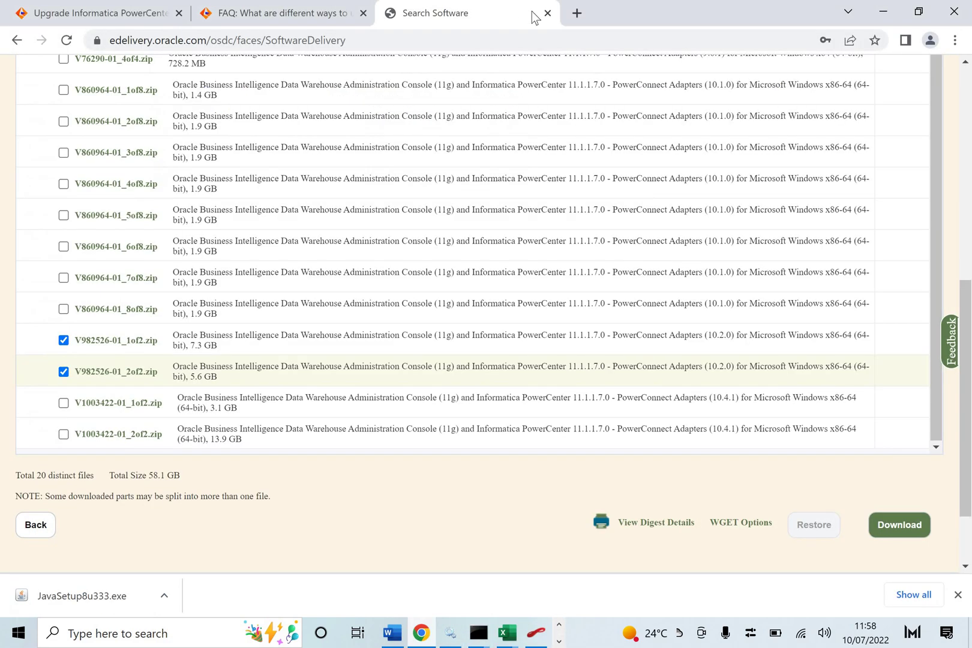
Search Google for 'download java' in a new tab and open Oracle's Java Downloads page
click(582, 14)
click(550, 39)
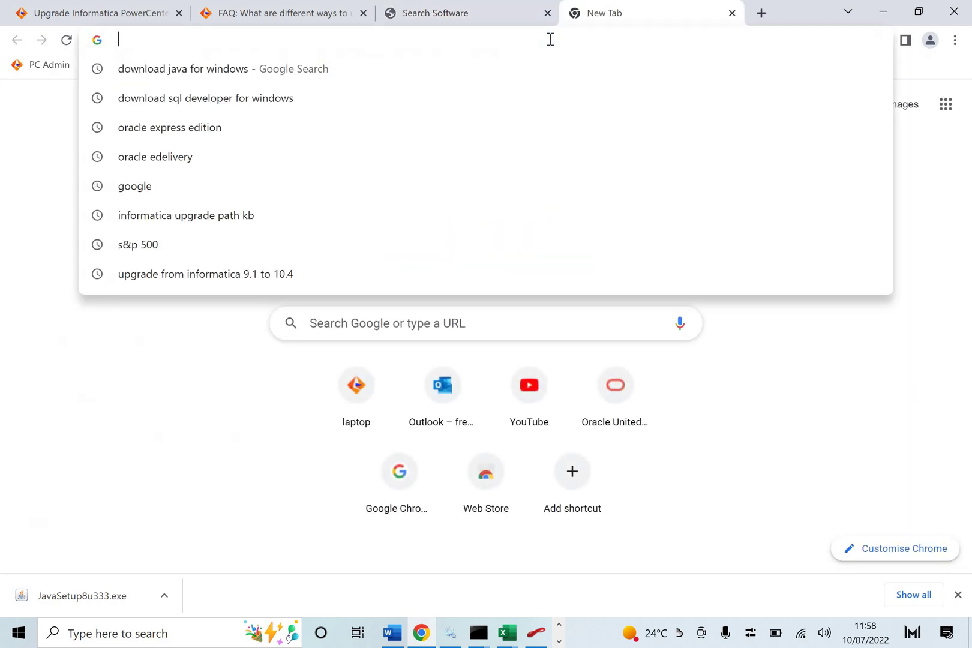
text(download java)
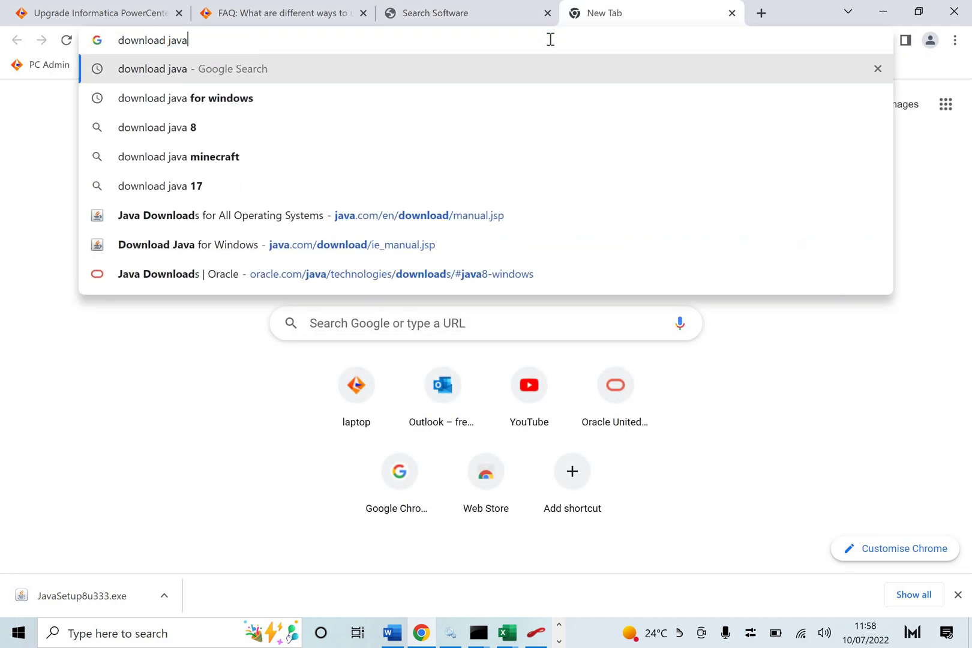
key(Return)
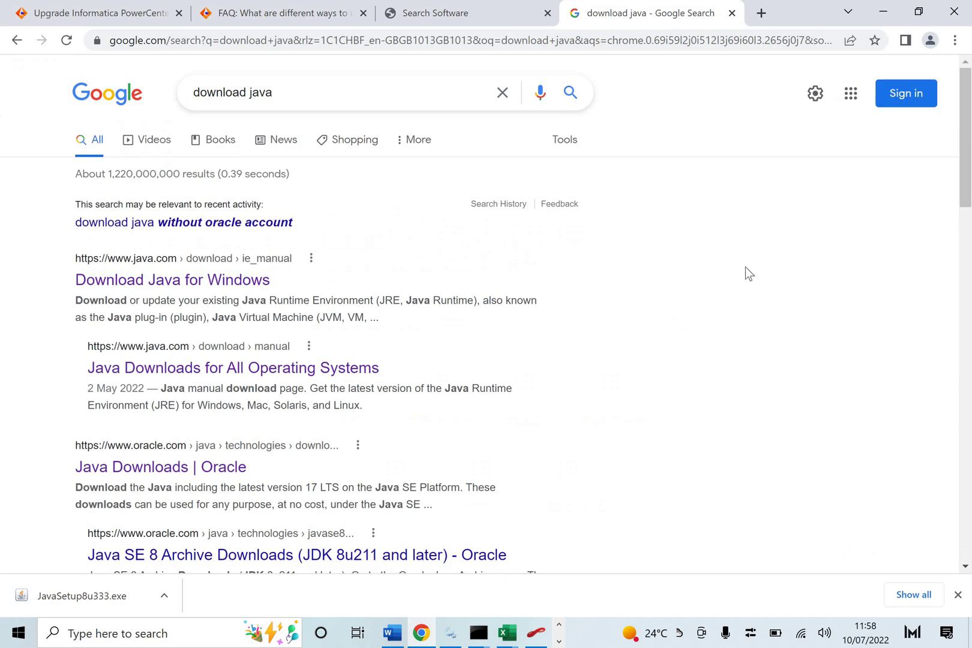
click(175, 471)
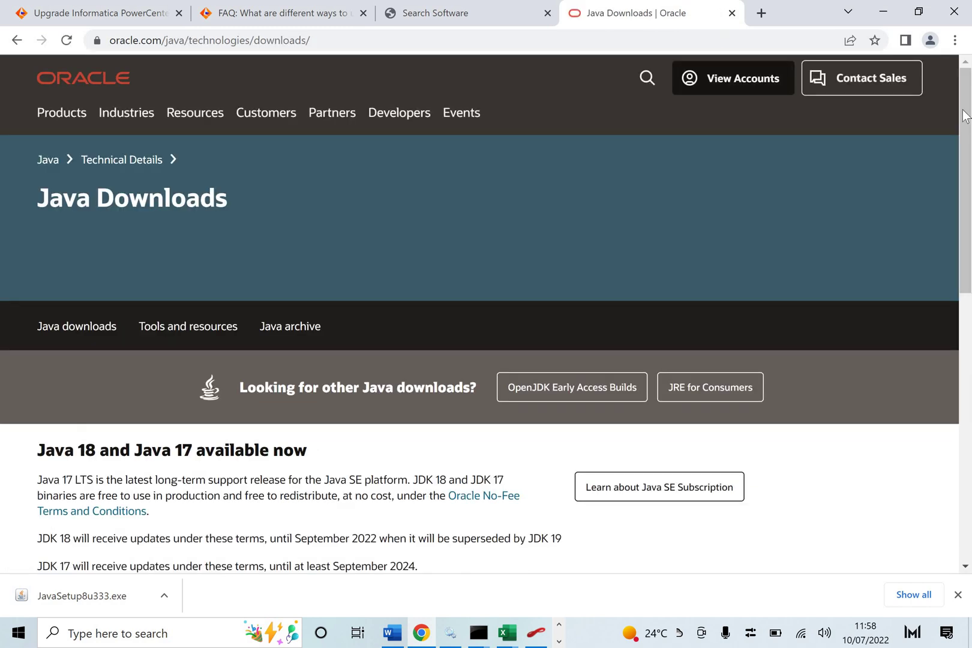
Show the JDK 8u333 Windows installers: x86 at 159.21 MB and x64 at 172.66 MB
scroll(970, 150, down, 3)
scroll(969, 155, down, 12)
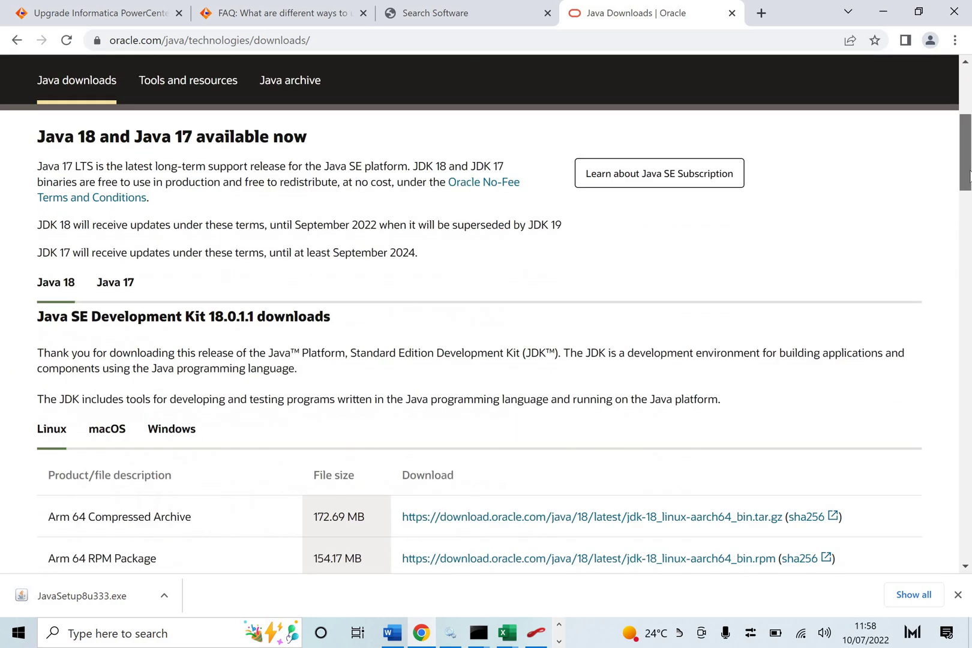
scroll(969, 294, down, 11)
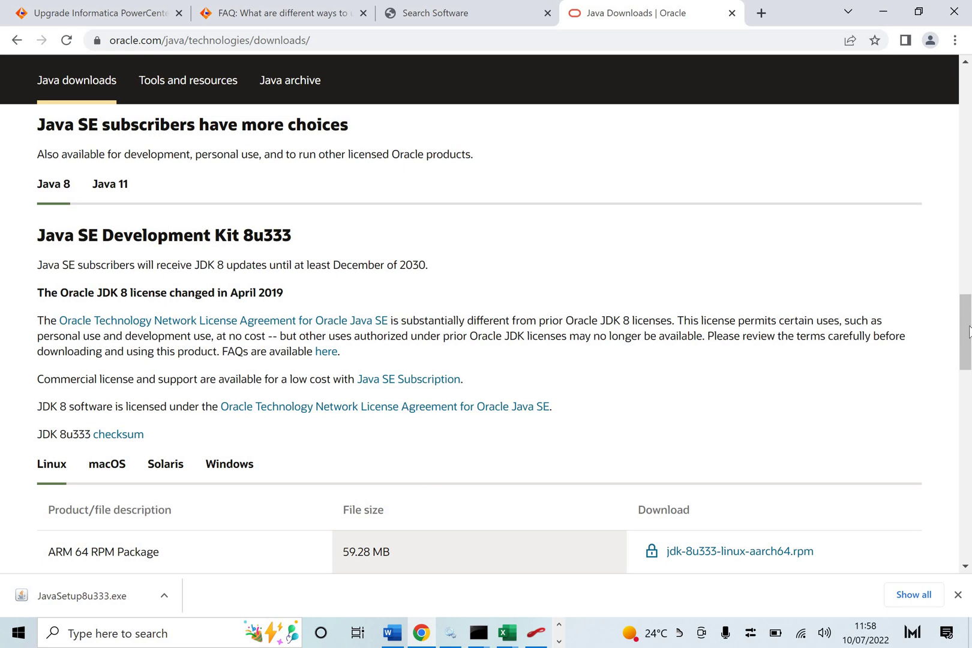
scroll(970, 369, down, 2)
scroll(969, 369, down, 3)
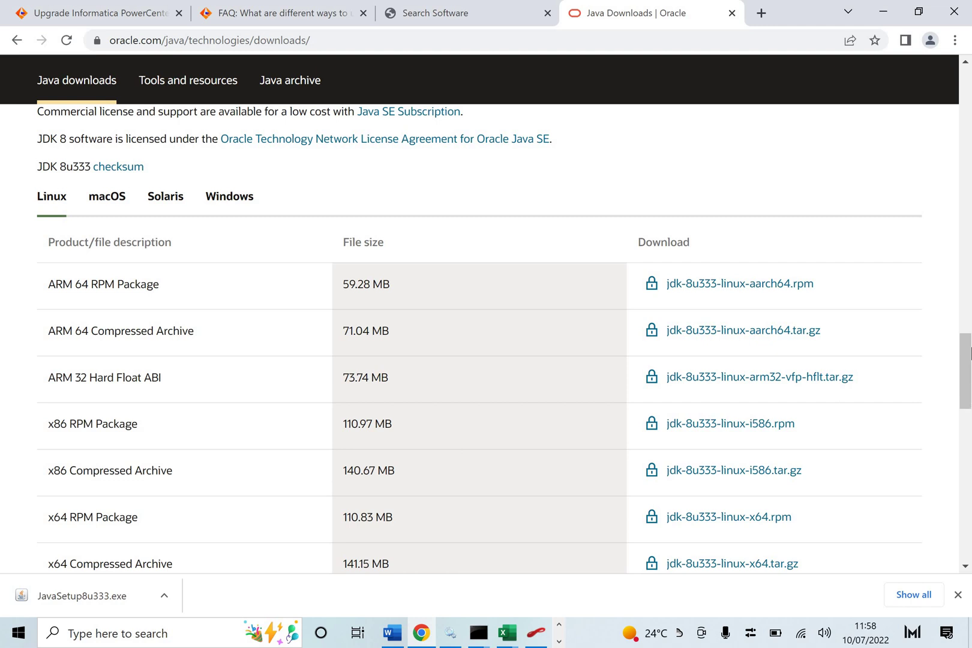
mouse_move(970, 354)
mouse_down()
mouse_move(970, 387)
mouse_move(970, 360)
mouse_up()
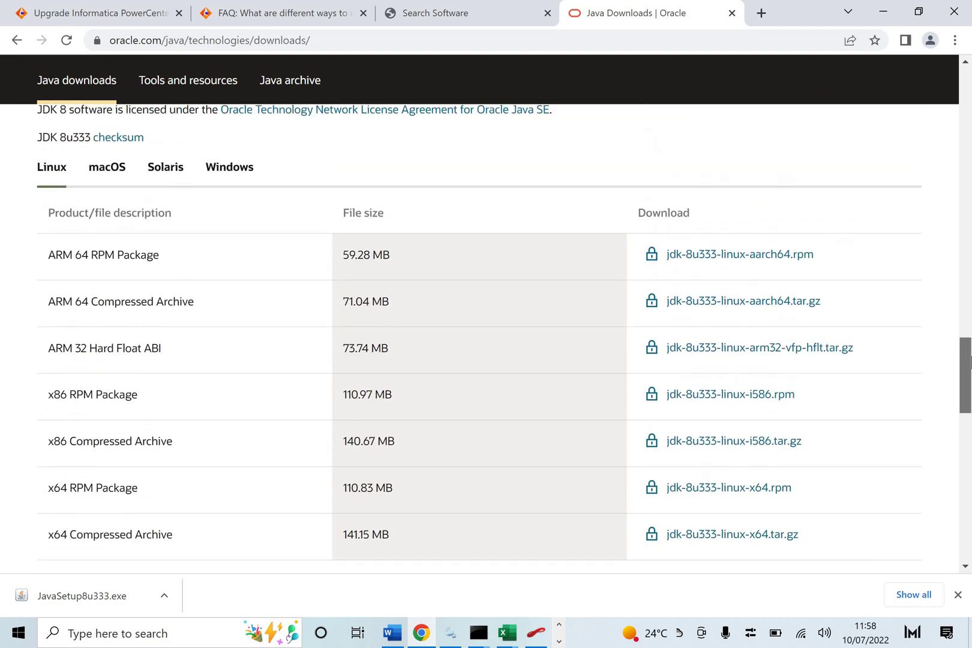
click(245, 171)
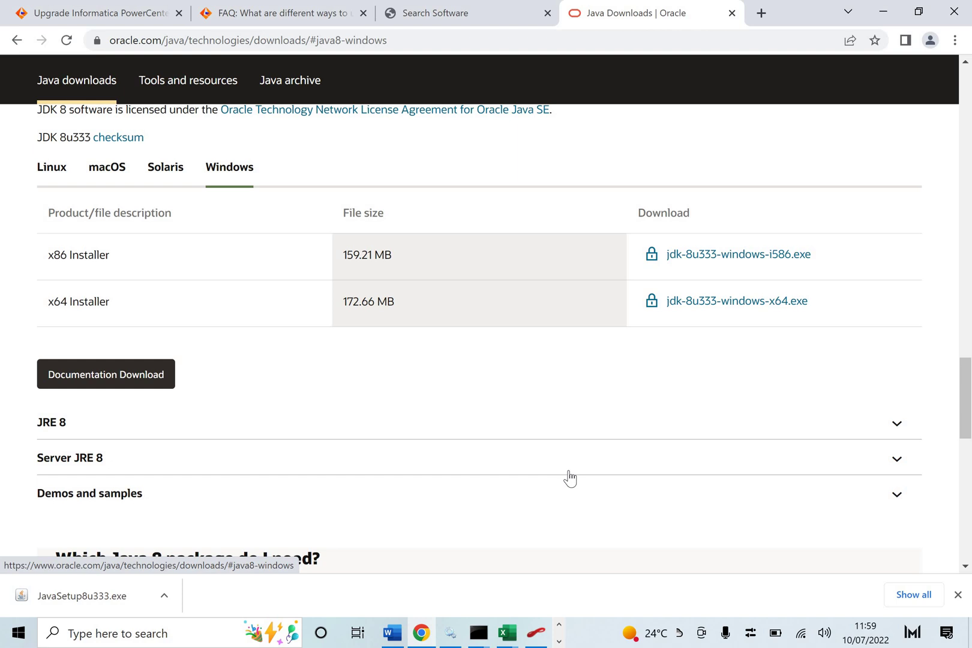
click(561, 639)
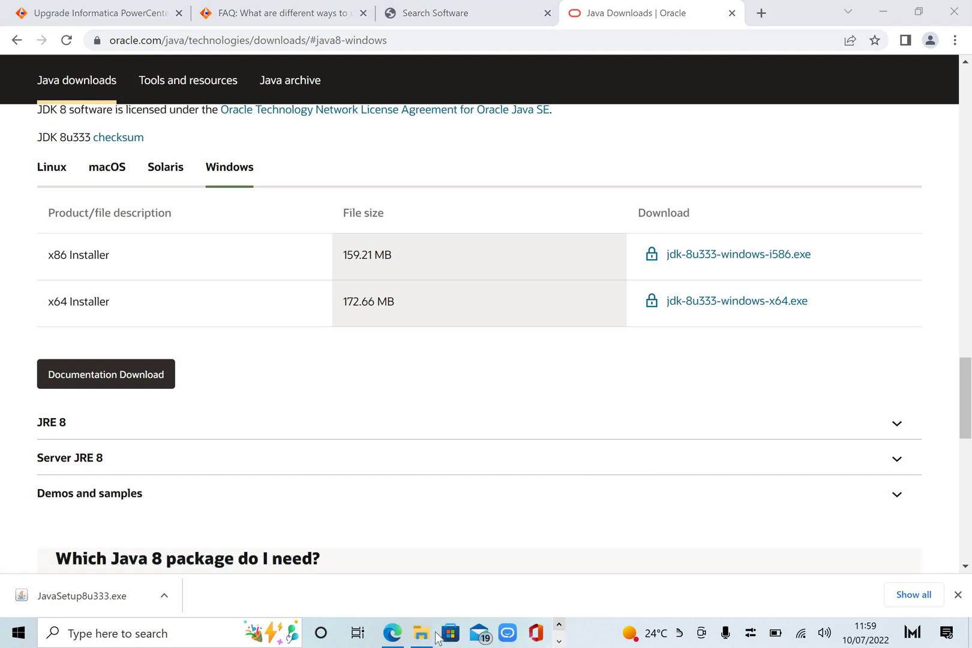
click(421, 633)
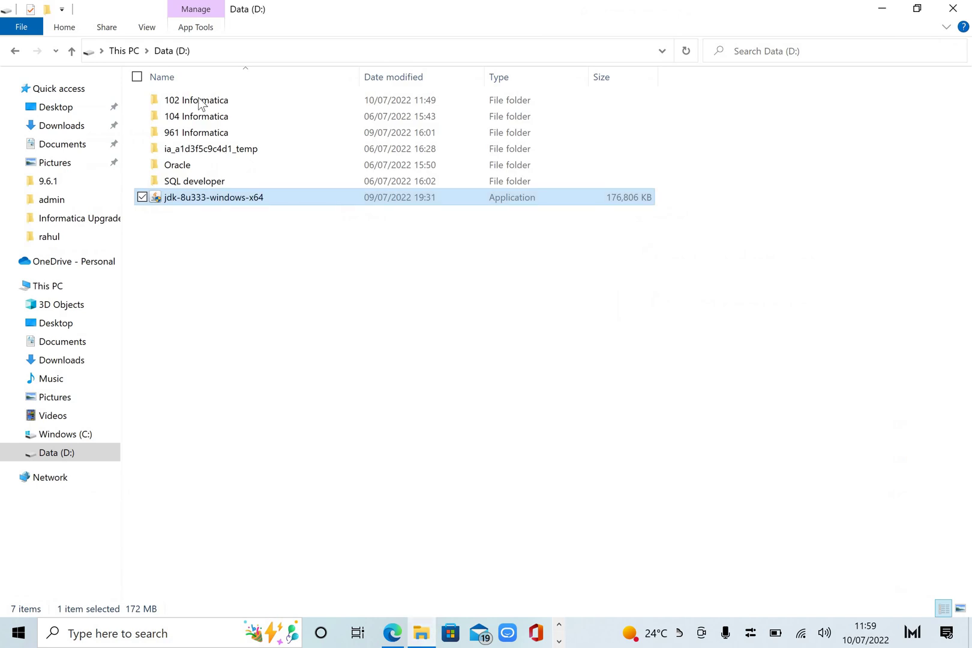